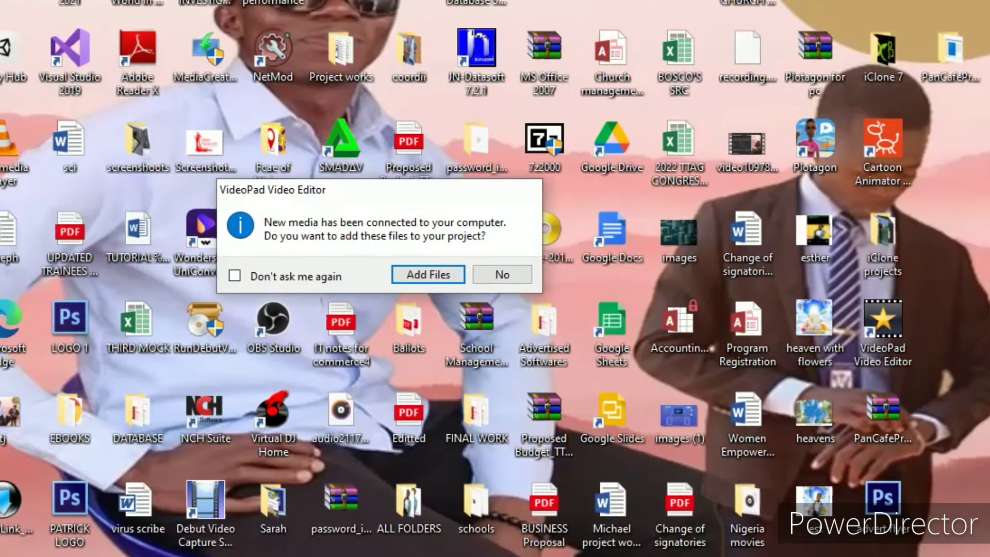
# Open the Updated POS database from the Documents folder to reach the Manager / Sales Person screen
pyautogui.moveTo(499, 556)
pyautogui.click(459, 493)
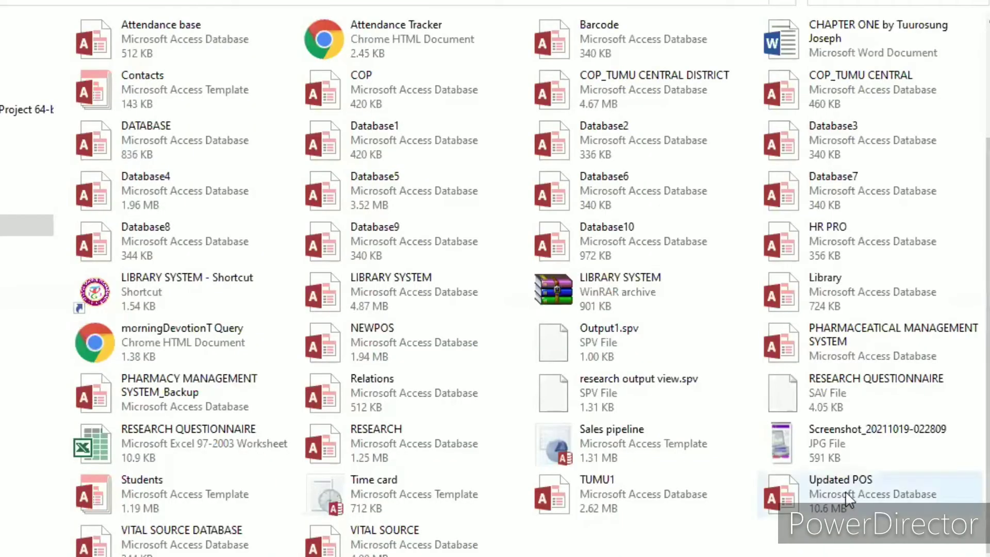
pyautogui.doubleClick(846, 490)
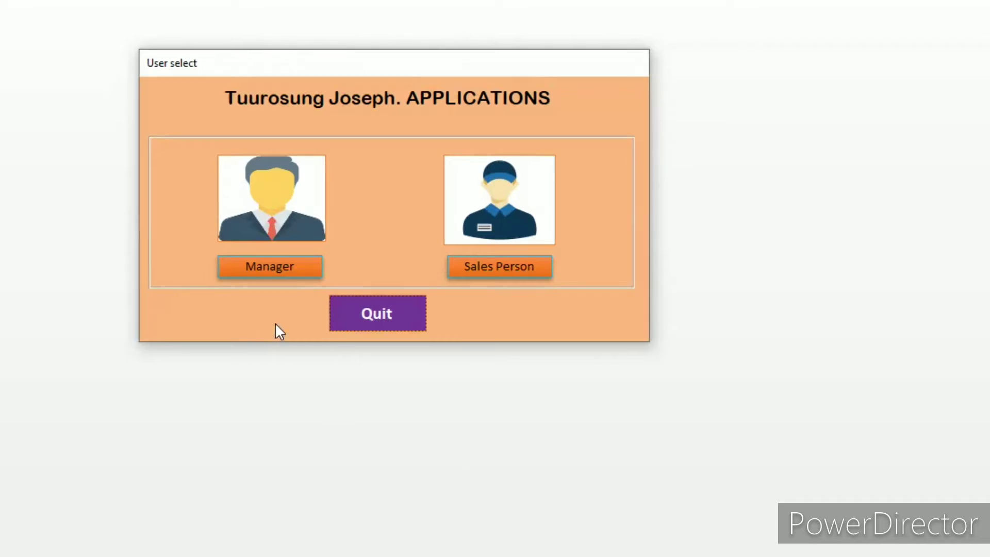
# Sign in as Manager, user 3, with the account's username and password, and acknowledge the login
pyautogui.click(273, 264)
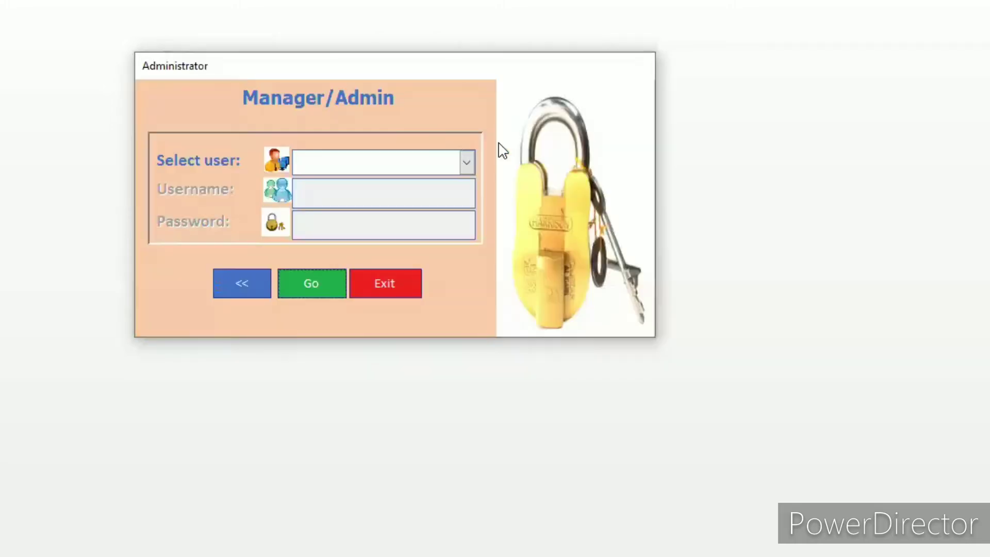
pyautogui.click(466, 159)
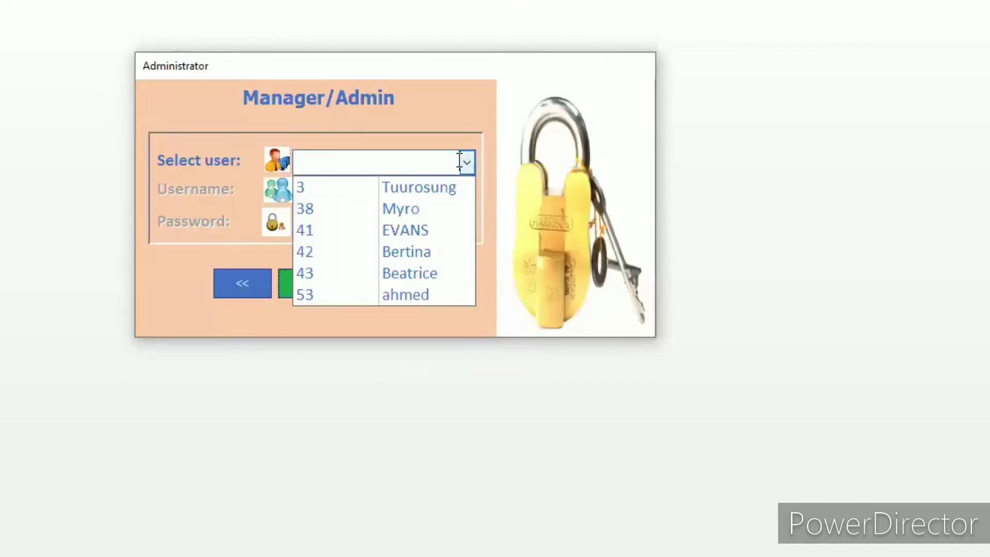
pyautogui.click(423, 187)
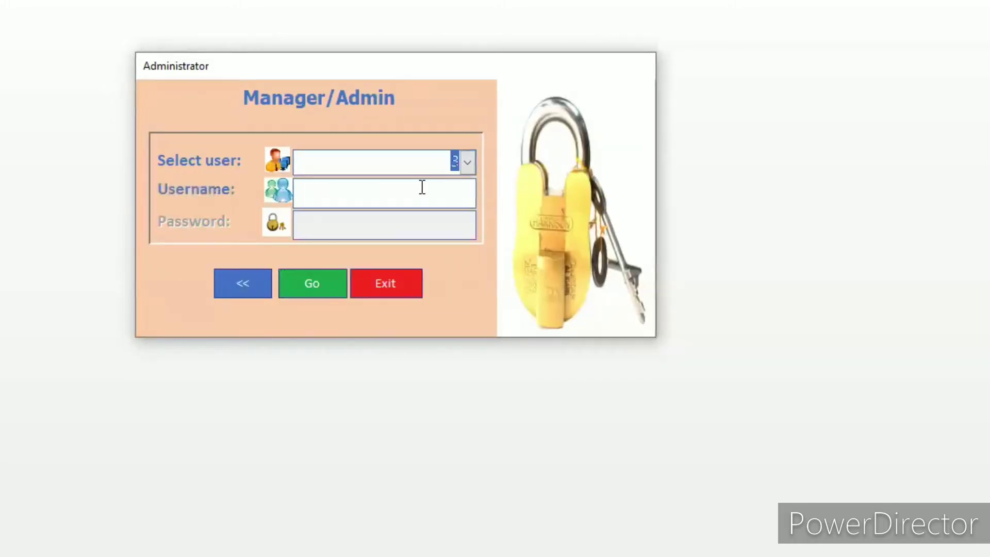
pyautogui.click(422, 187)
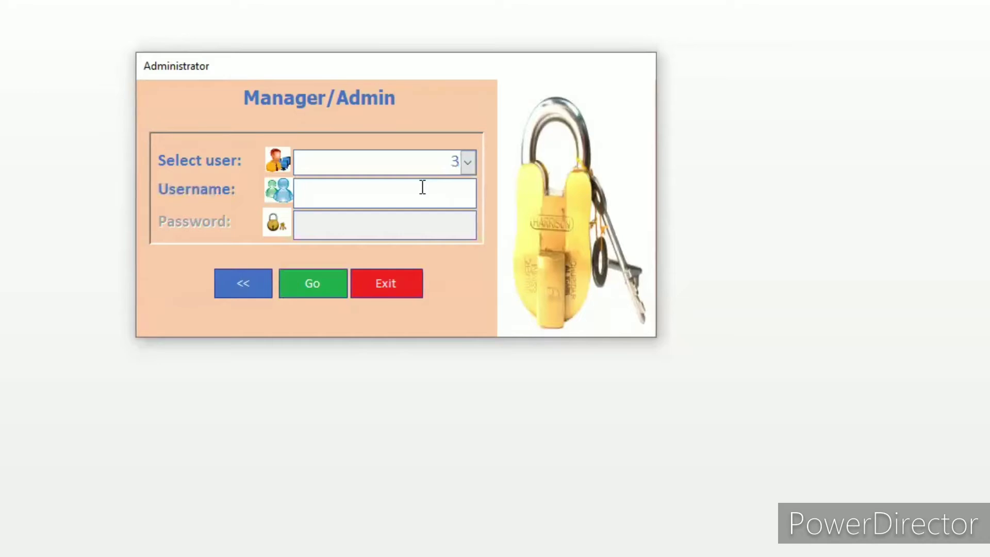
pyautogui.write('j')
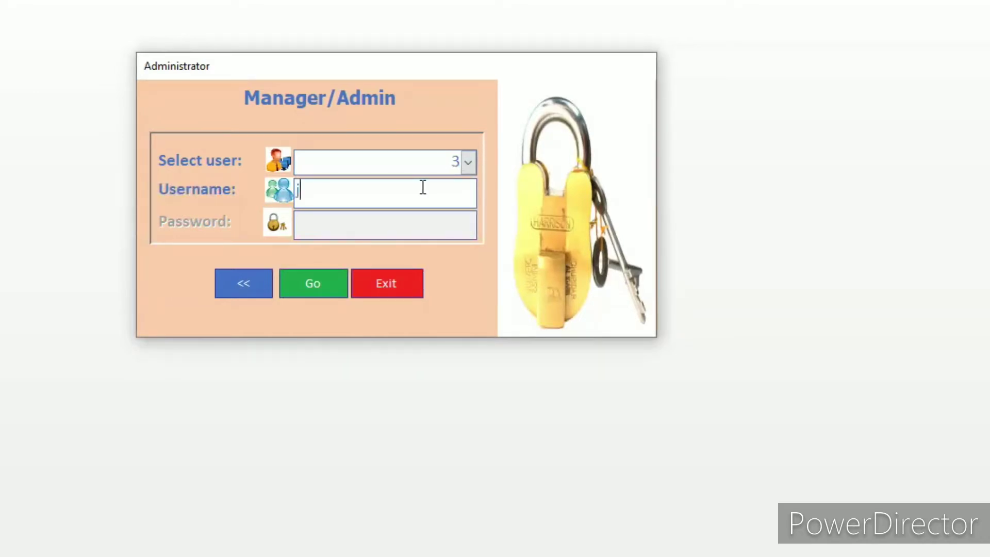
pyautogui.write('oseph')
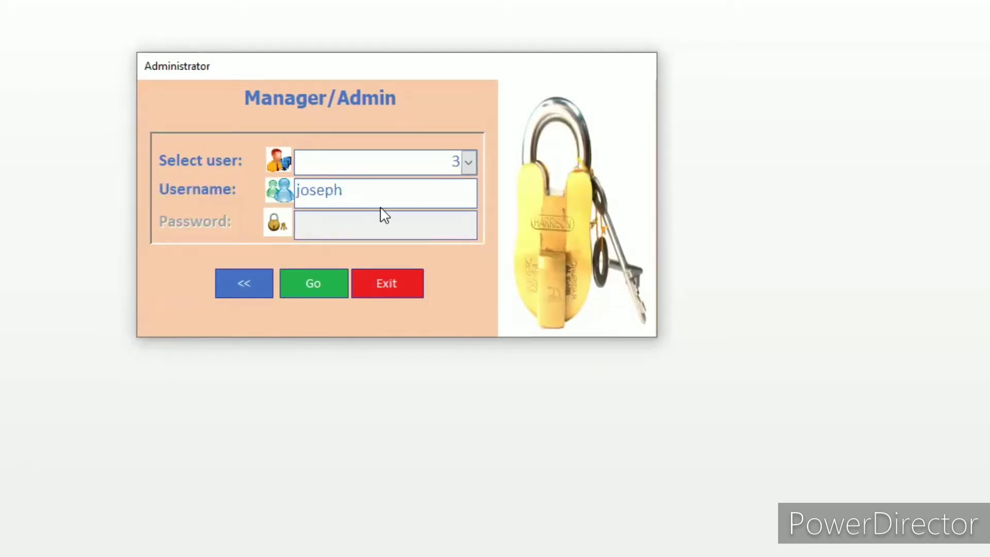
pyautogui.press('Tab')
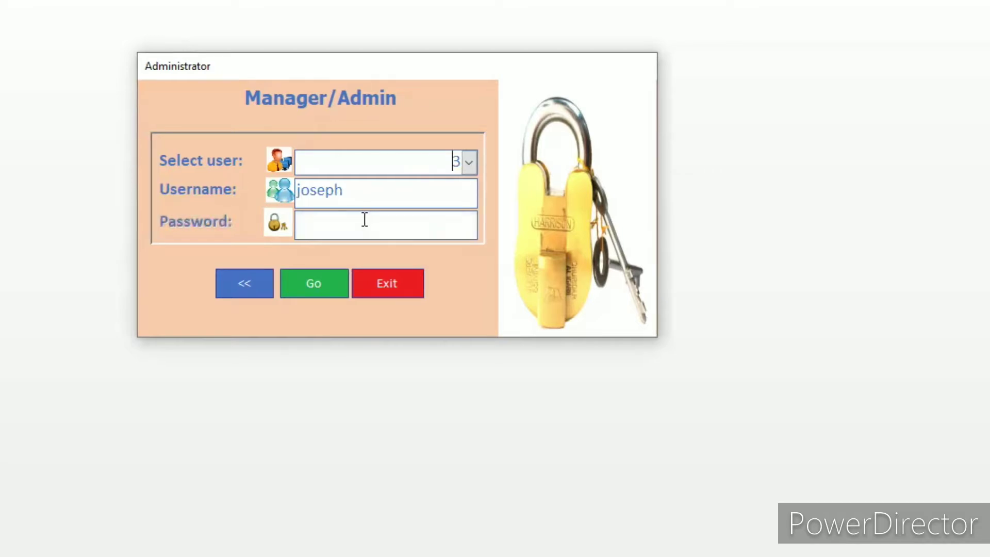
pyautogui.click(364, 220)
pyautogui.write('12345')
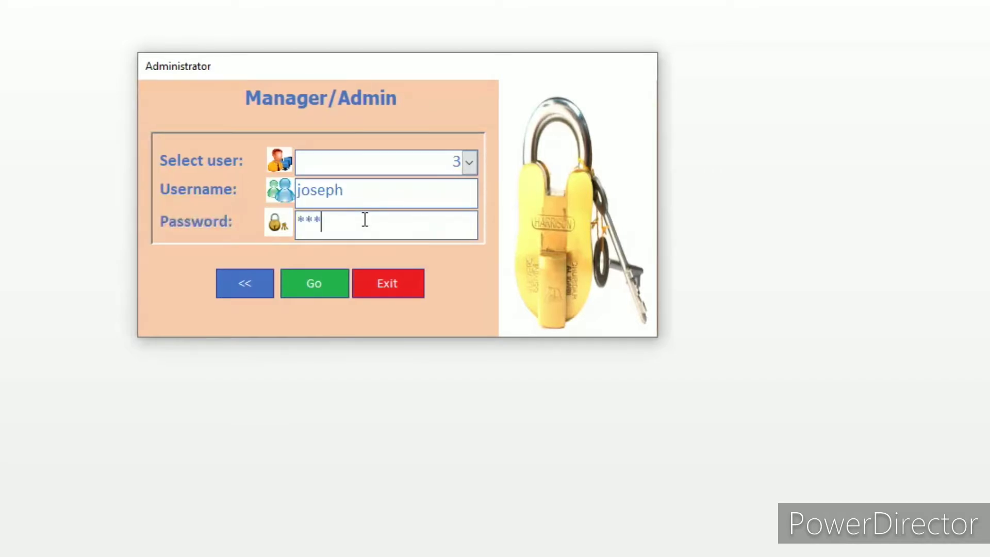
pyautogui.click(314, 289)
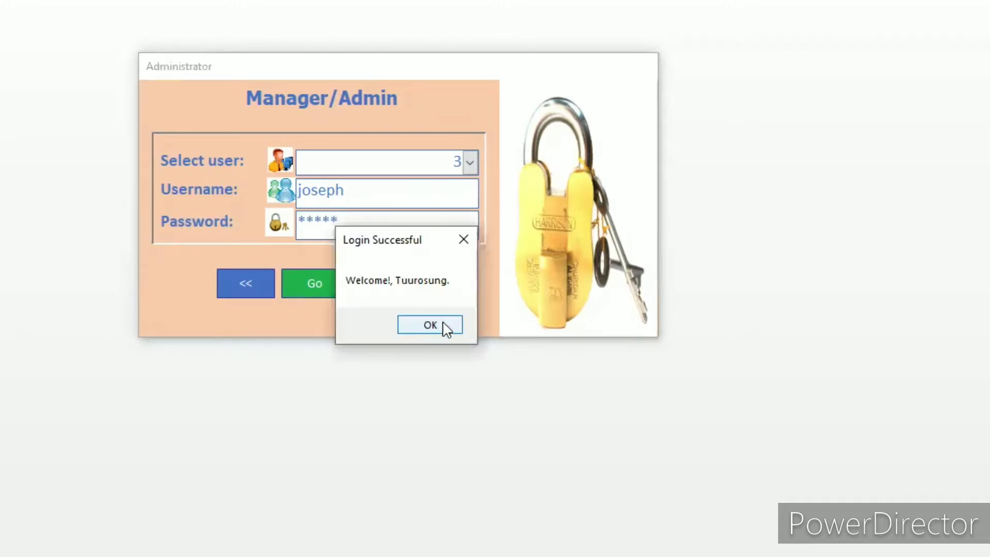
pyautogui.click(439, 324)
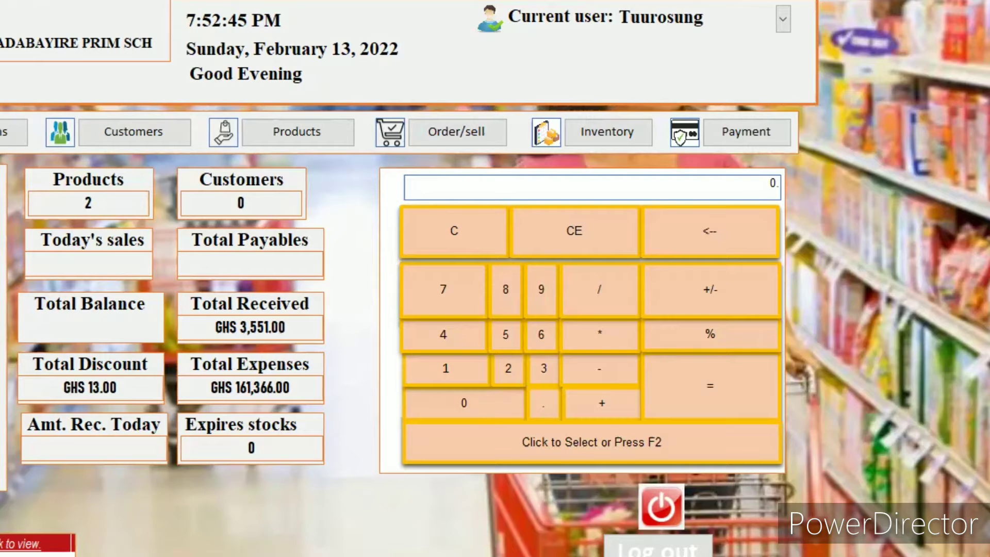
# Submit the USA bags product from the Products form and begin a new product record
pyautogui.click(297, 133)
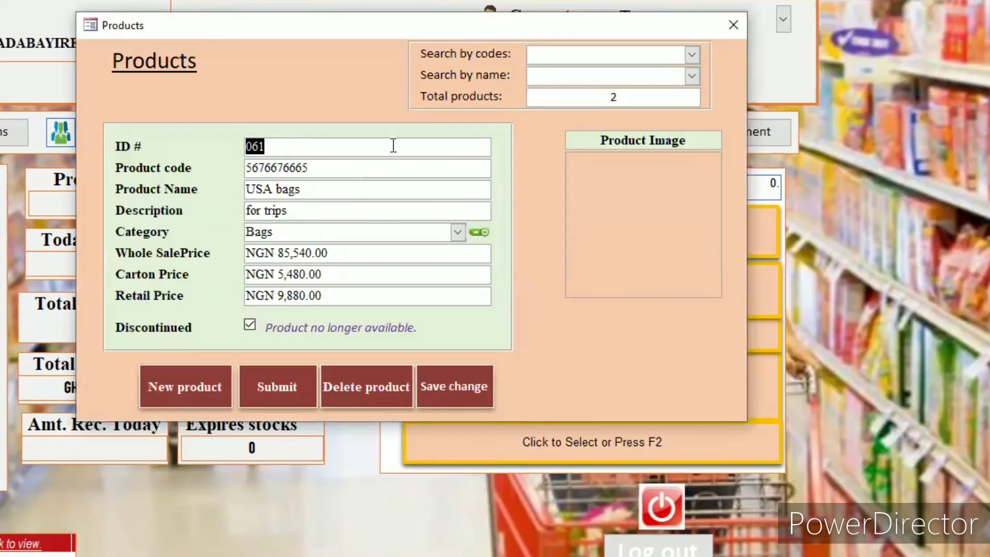
pyautogui.click(271, 385)
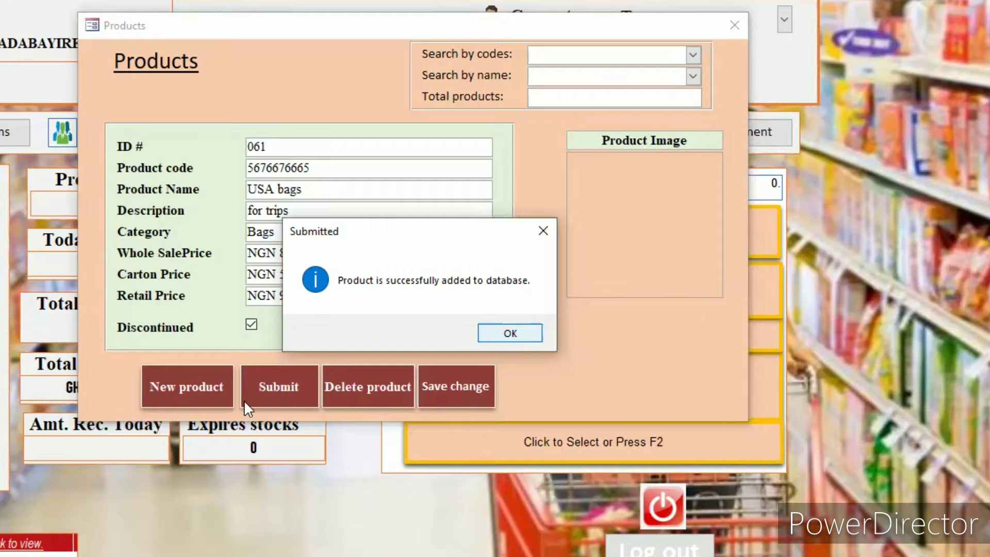
pyautogui.press('Return')
pyautogui.click(200, 394)
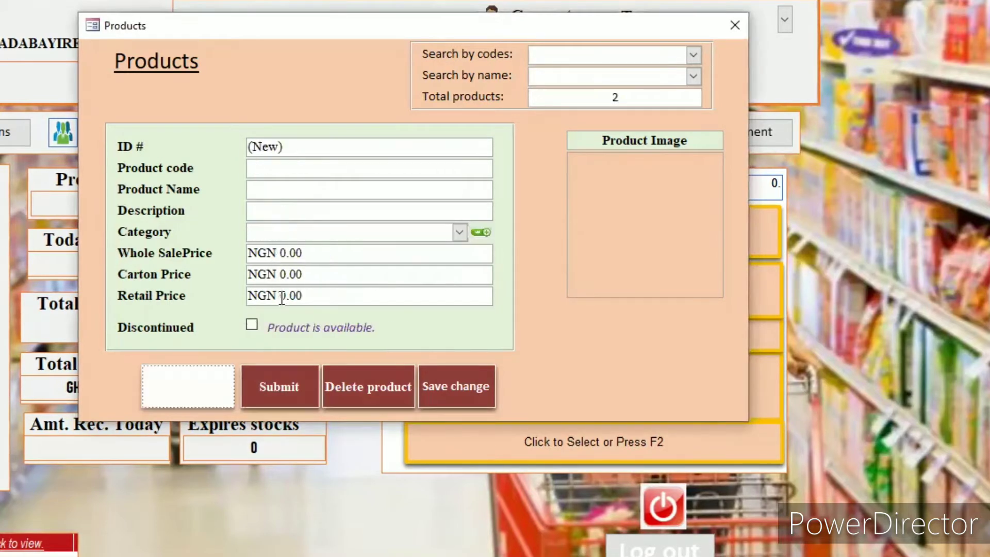
pyautogui.click(319, 176)
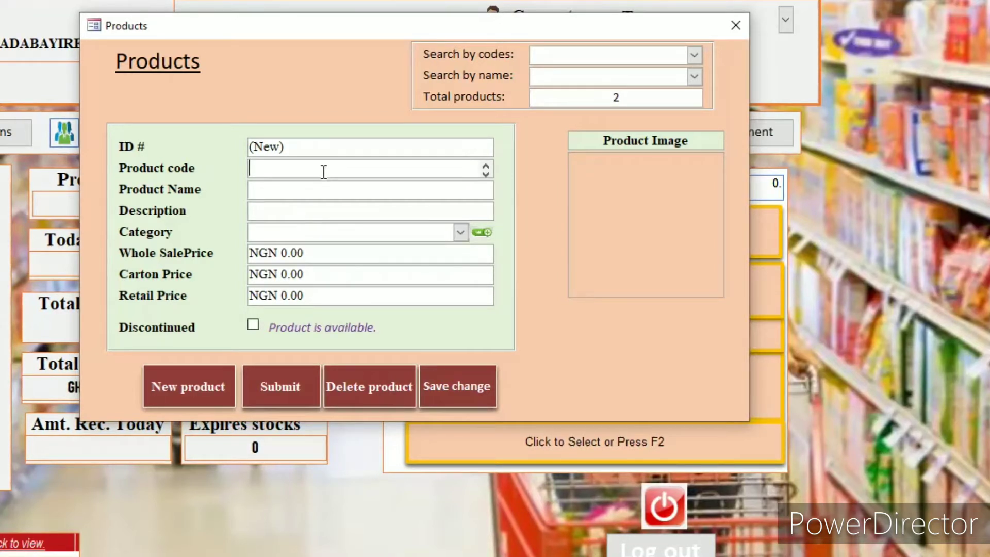
pyautogui.write('55556')
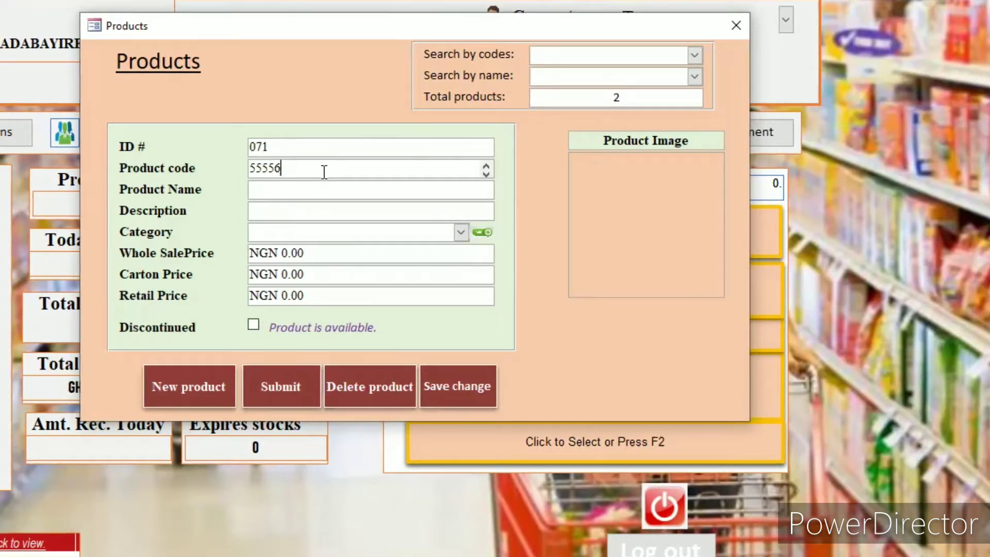
pyautogui.write('55555')
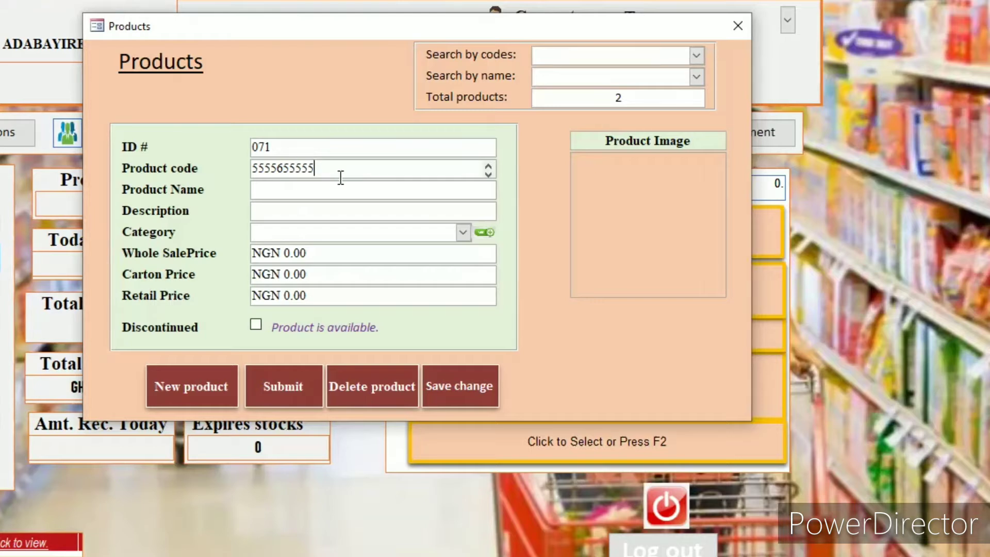
pyautogui.click(319, 197)
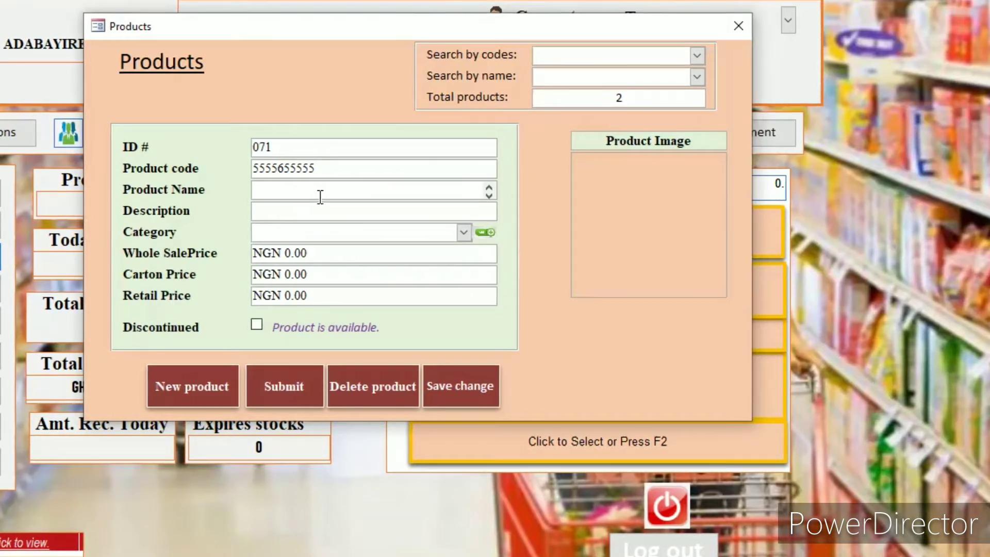
pyautogui.write('Pl')
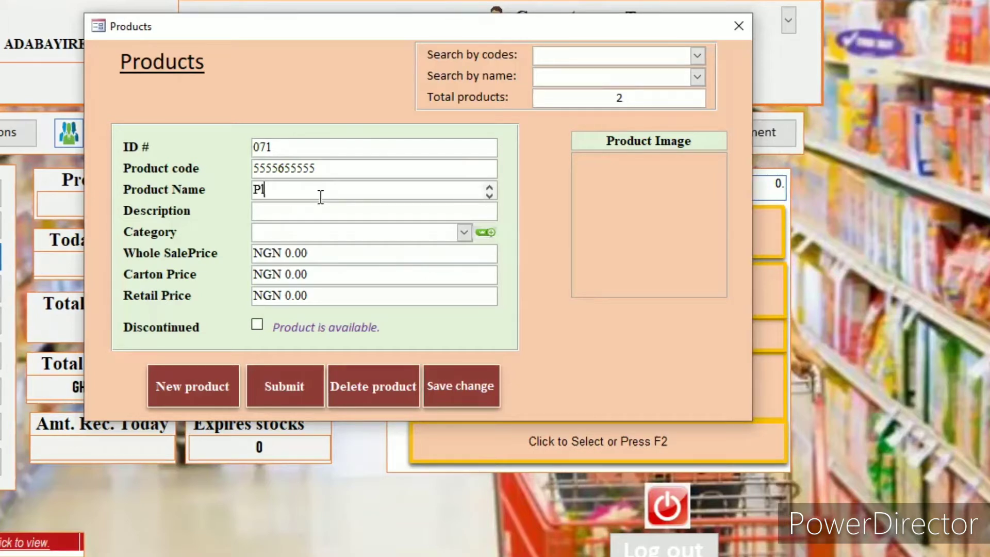
pyautogui.write('aintain')
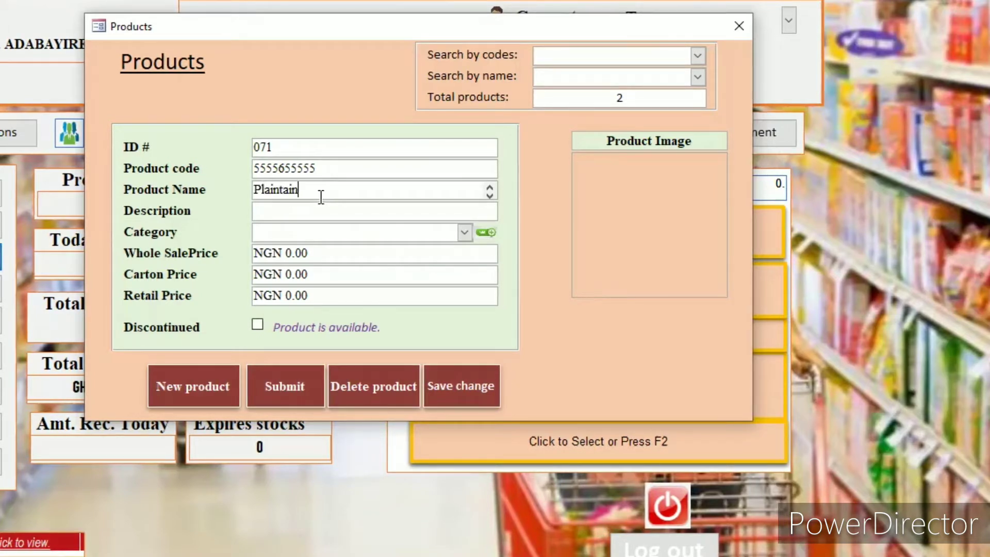
pyautogui.click(316, 208)
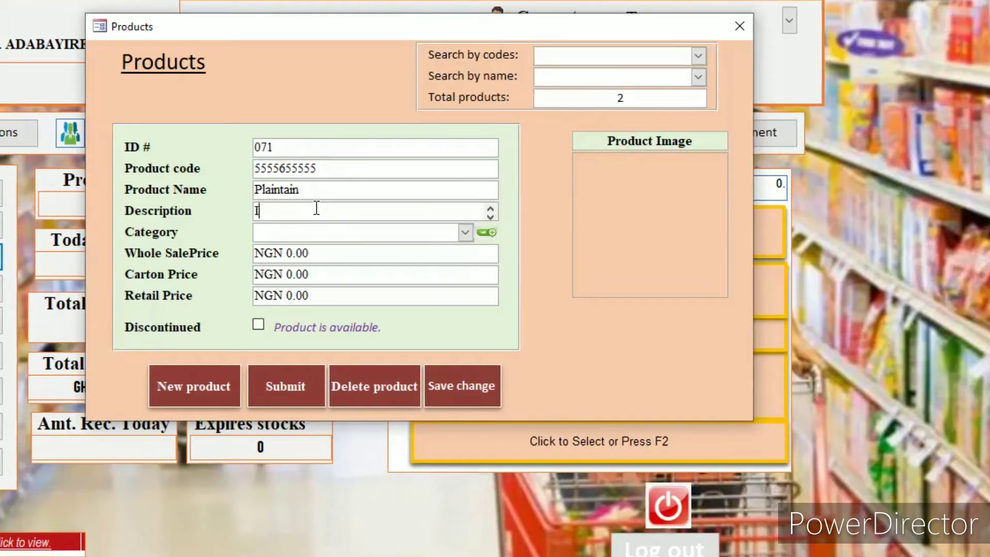
pyautogui.write('It is')
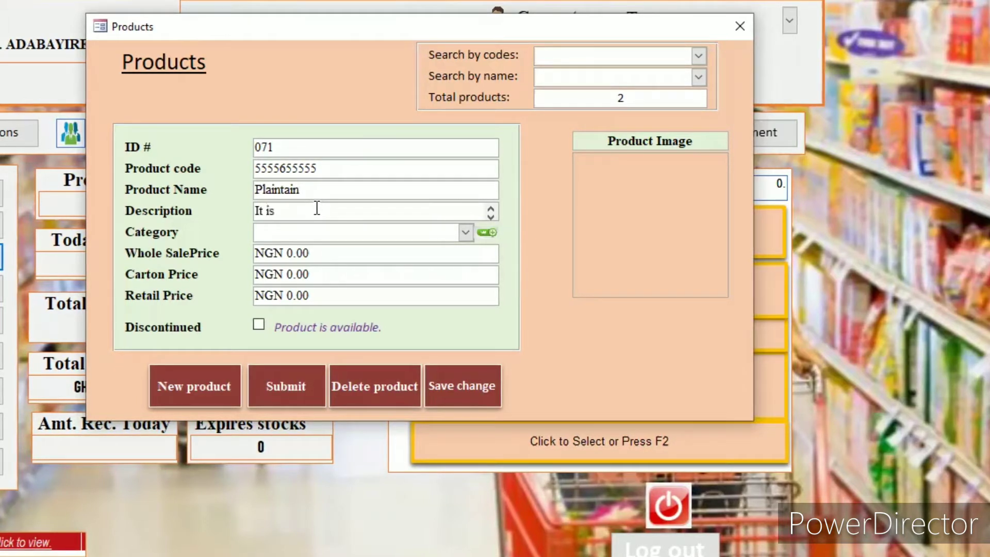
pyautogui.write(' for ')
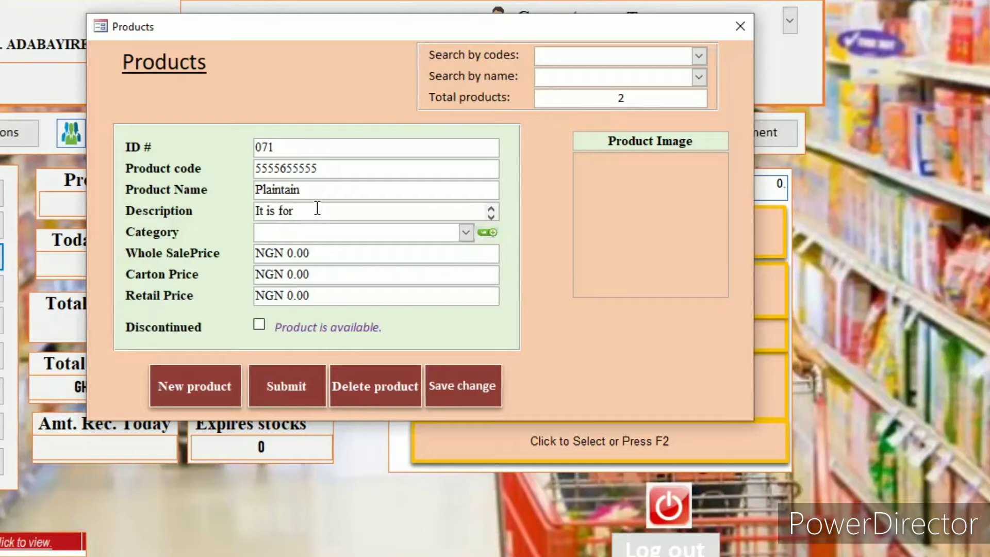
pyautogui.write('cooki')
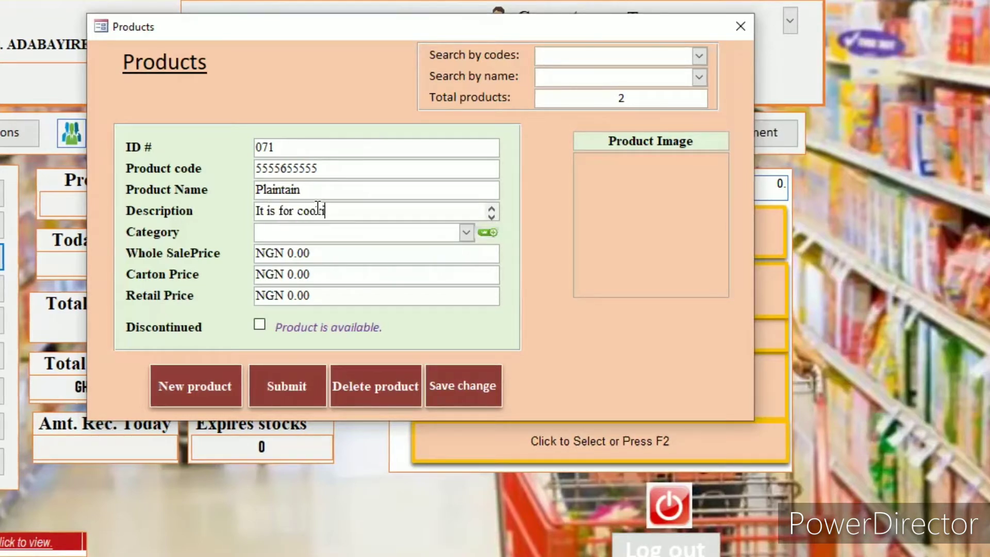
pyautogui.write('ng')
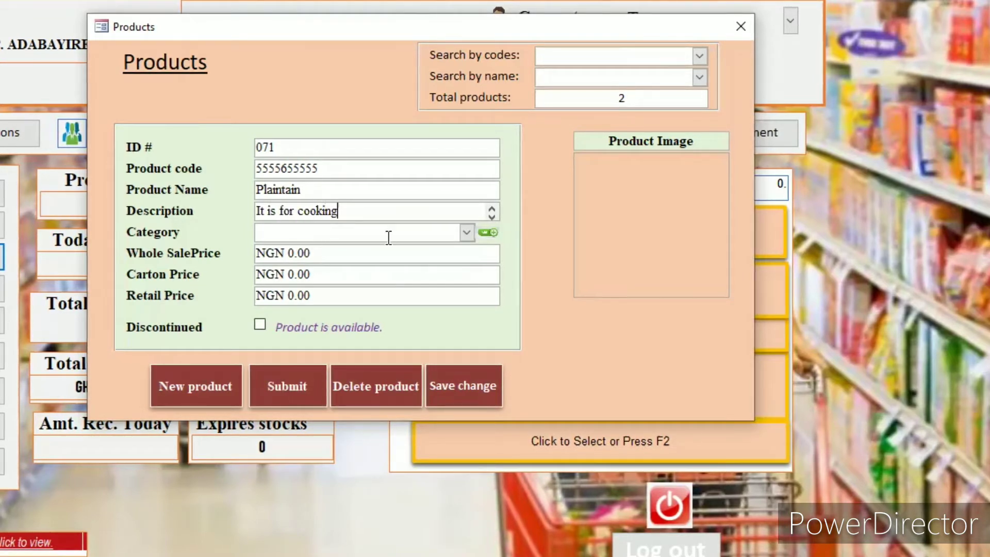
# Set Plaintain's category to Food with wholesale NGN 2,000, carton NGN 500 and retail NGN 20 prices
pyautogui.click(466, 233)
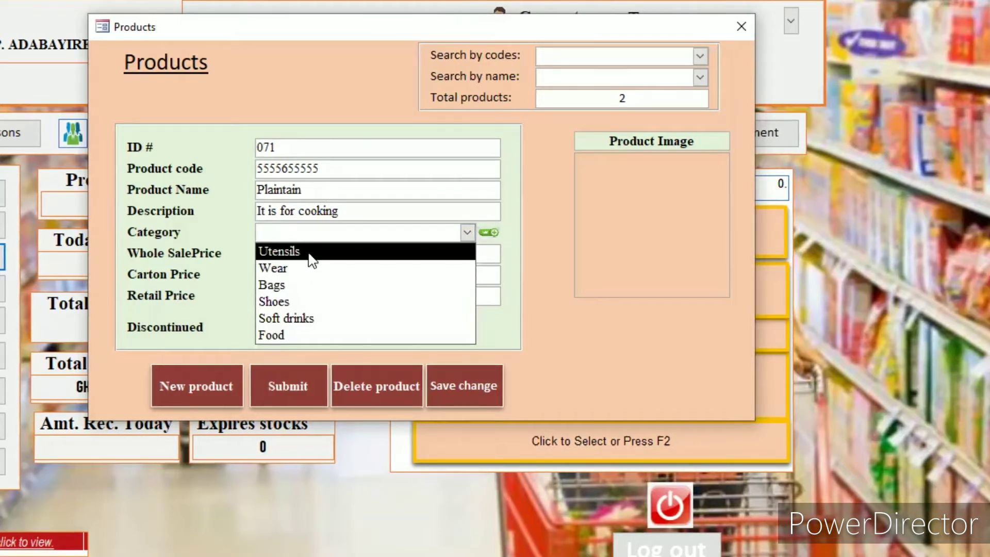
pyautogui.click(288, 335)
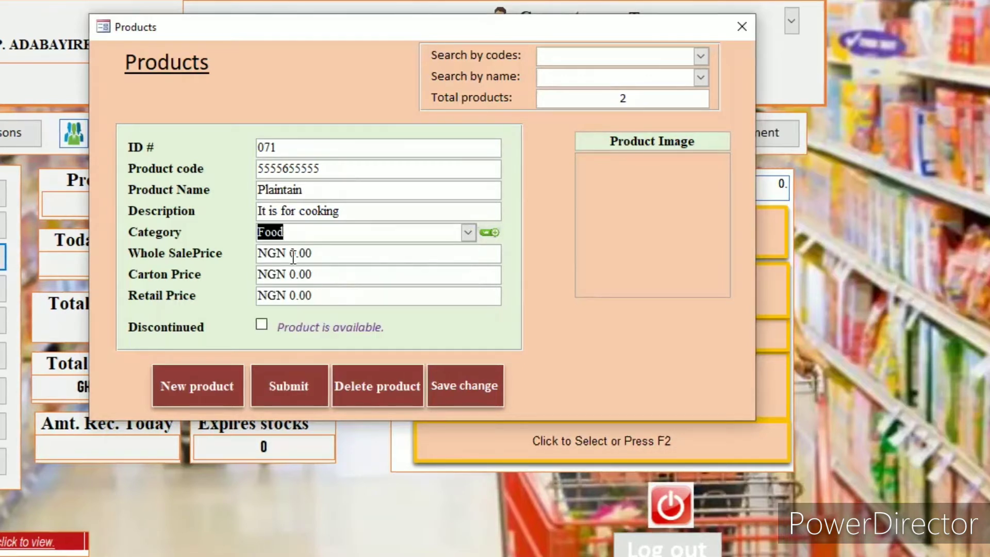
pyautogui.click(269, 252)
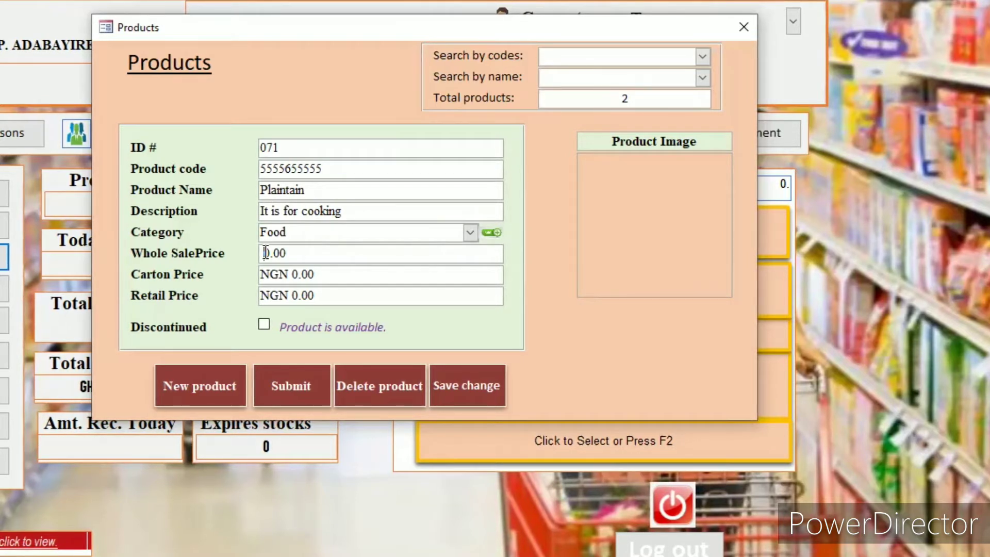
pyautogui.write('200')
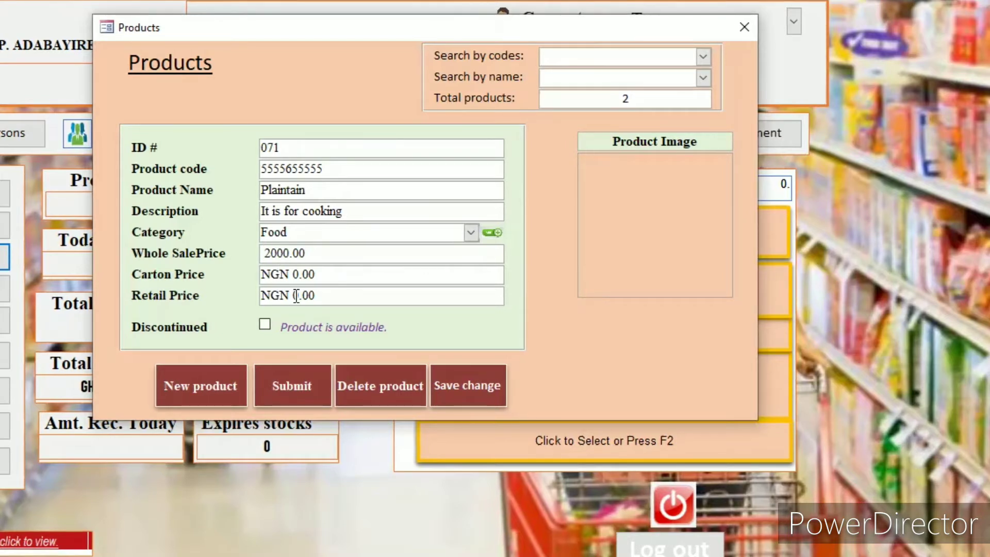
pyautogui.click(268, 274)
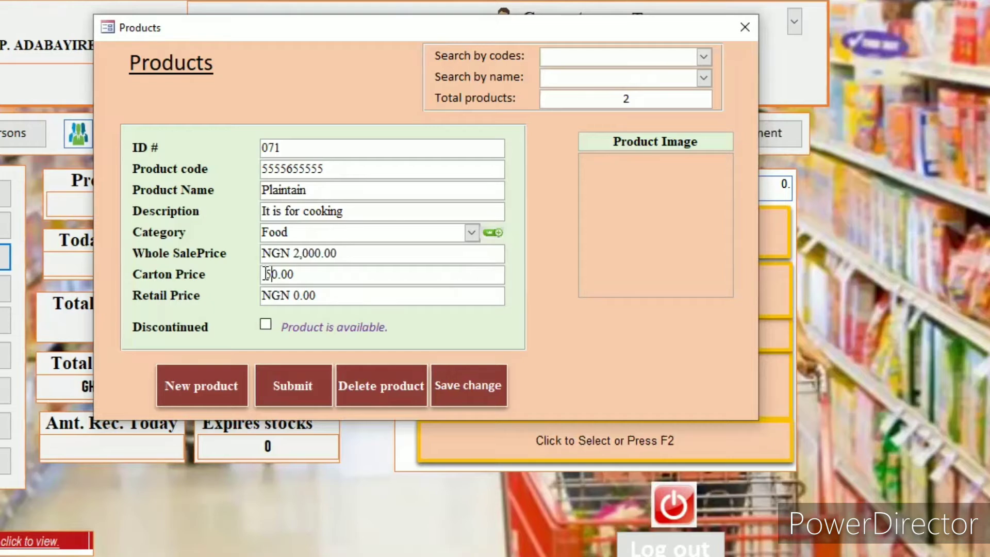
pyautogui.write('50')
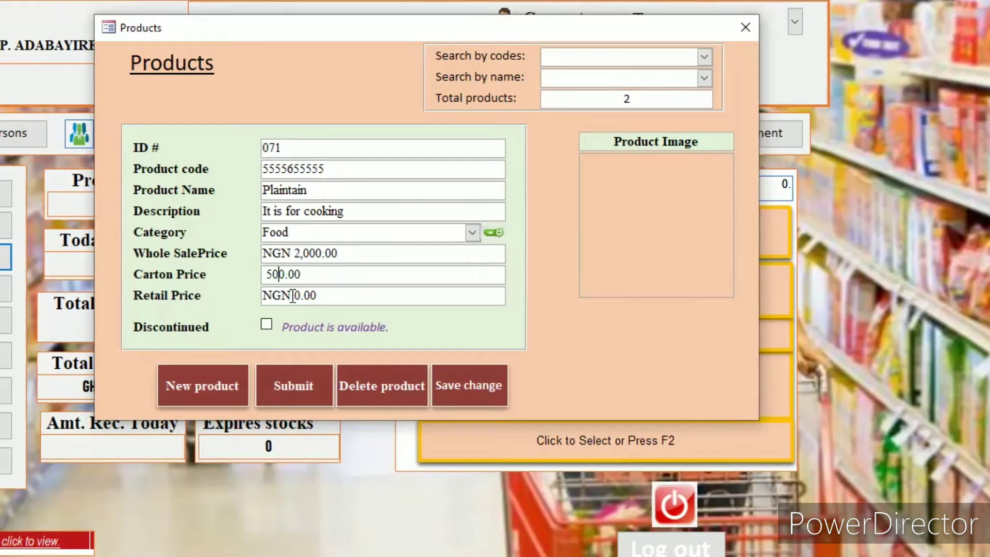
pyautogui.click(292, 296)
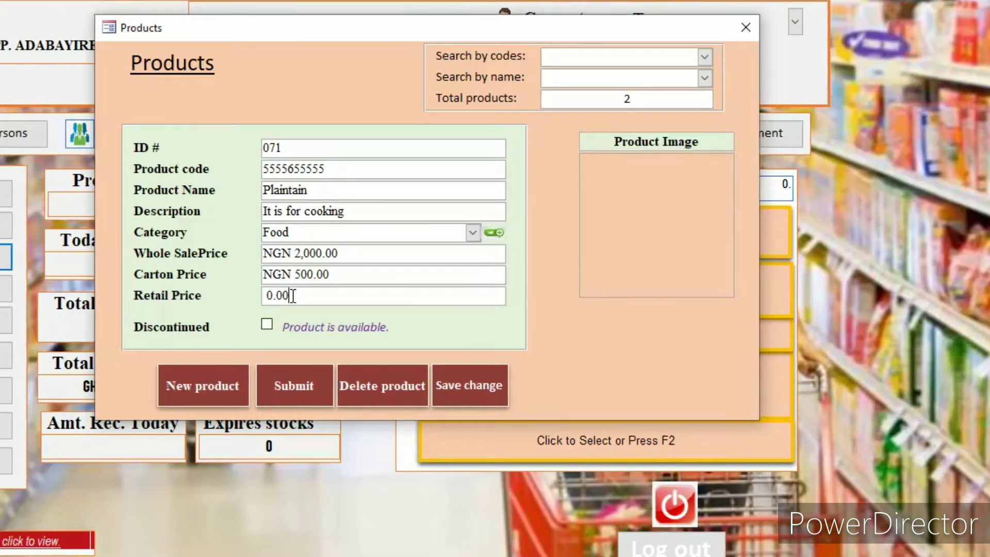
pyautogui.press('Left')
pyautogui.press('Left')
pyautogui.press('Left')
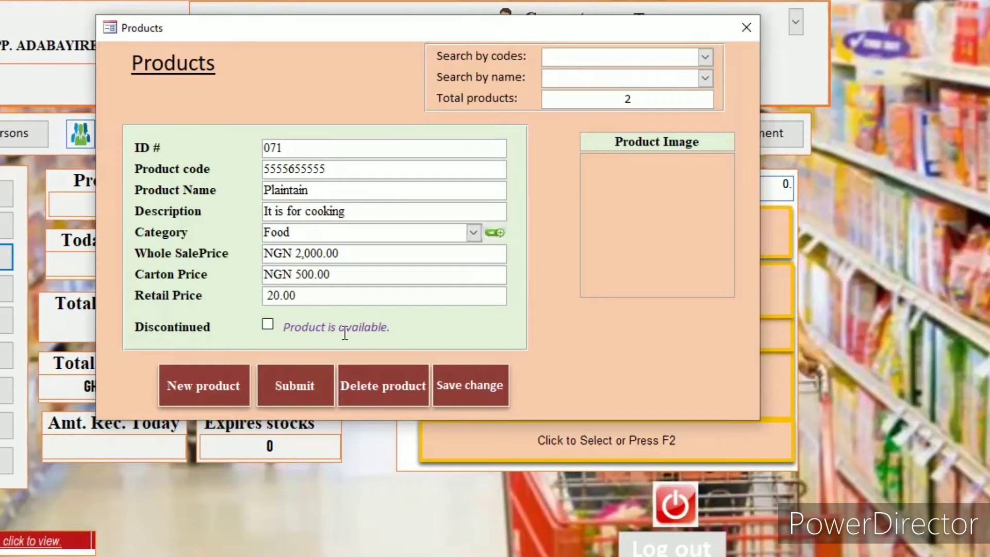
pyautogui.click(268, 325)
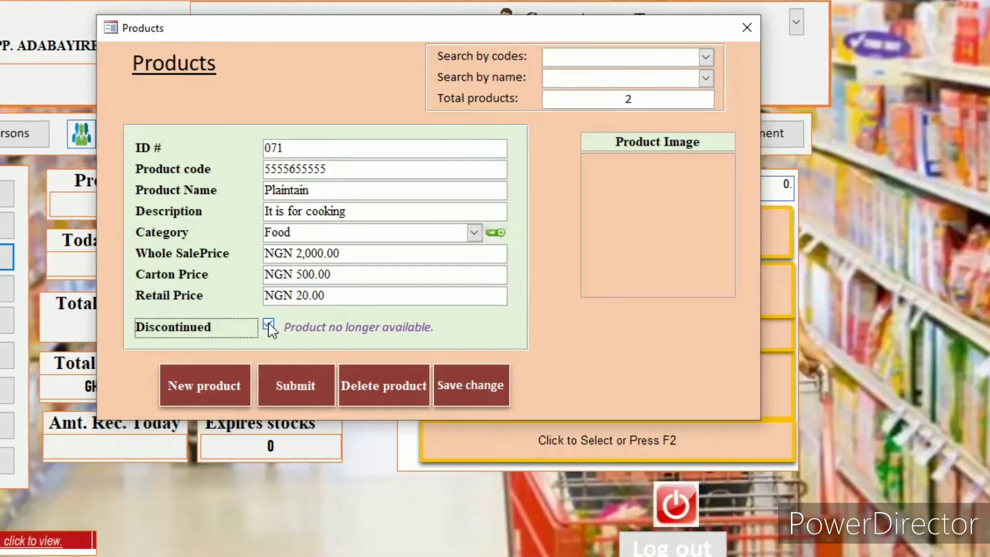
pyautogui.click(268, 325)
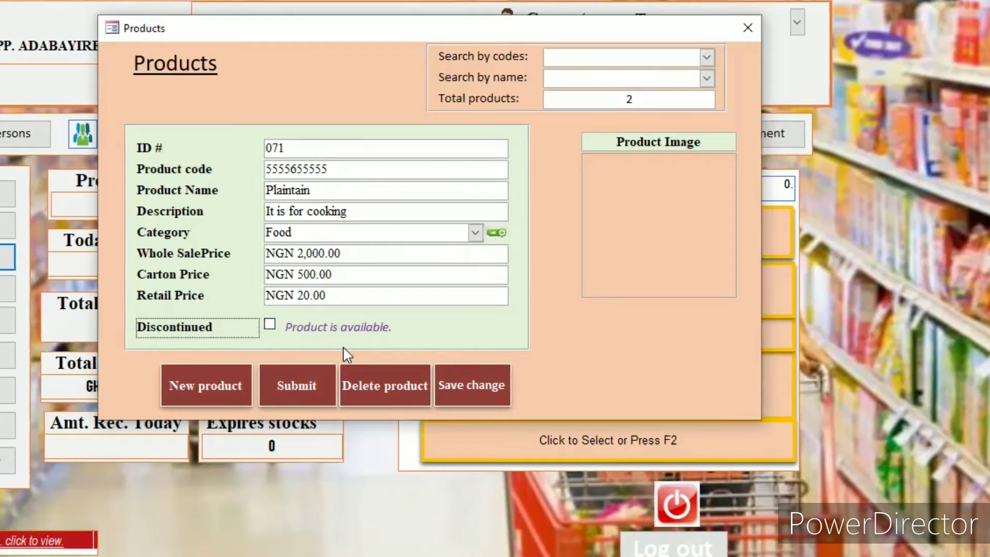
# Submit the Plaintain product and start a blank product record
pyautogui.click(298, 385)
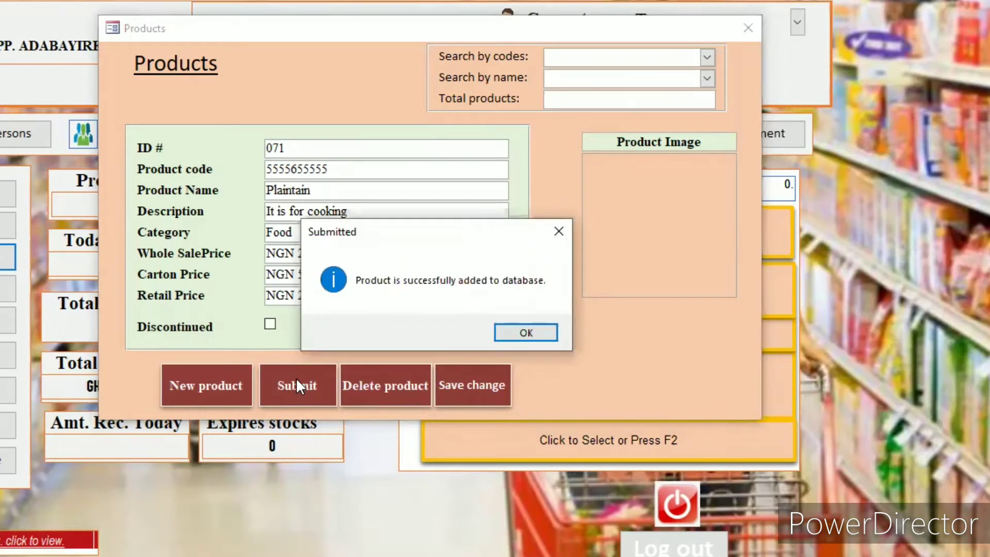
pyautogui.click(518, 336)
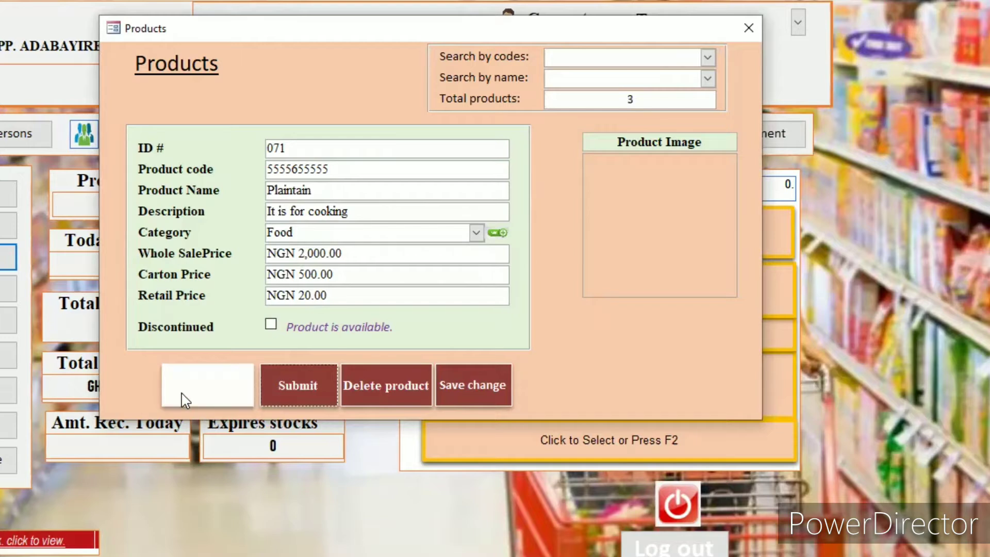
pyautogui.click(198, 382)
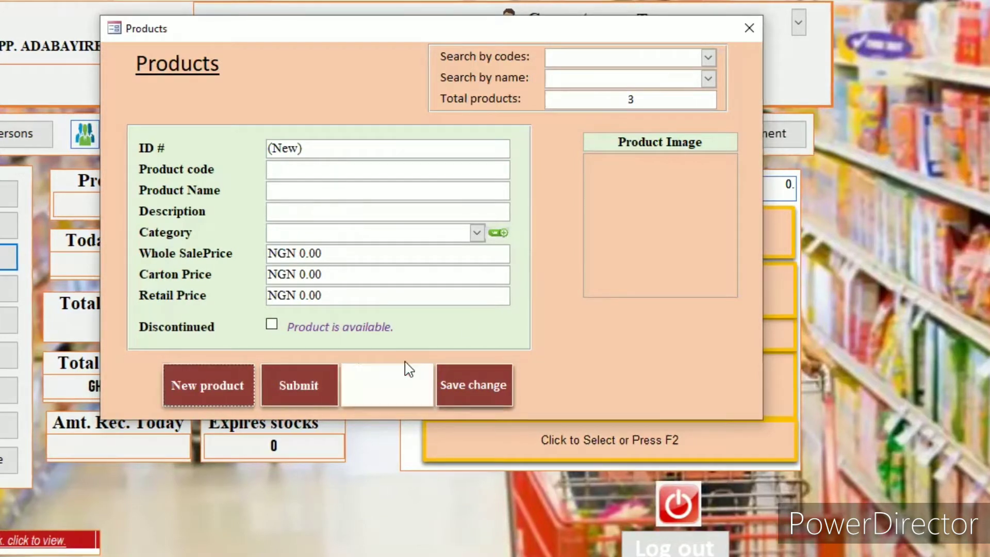
pyautogui.doubleClick(665, 210)
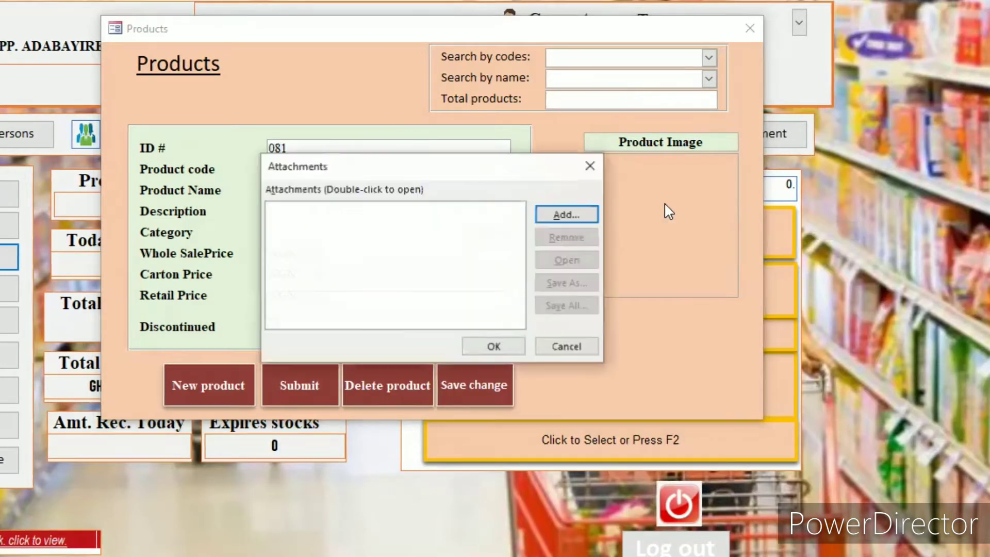
pyautogui.click(574, 215)
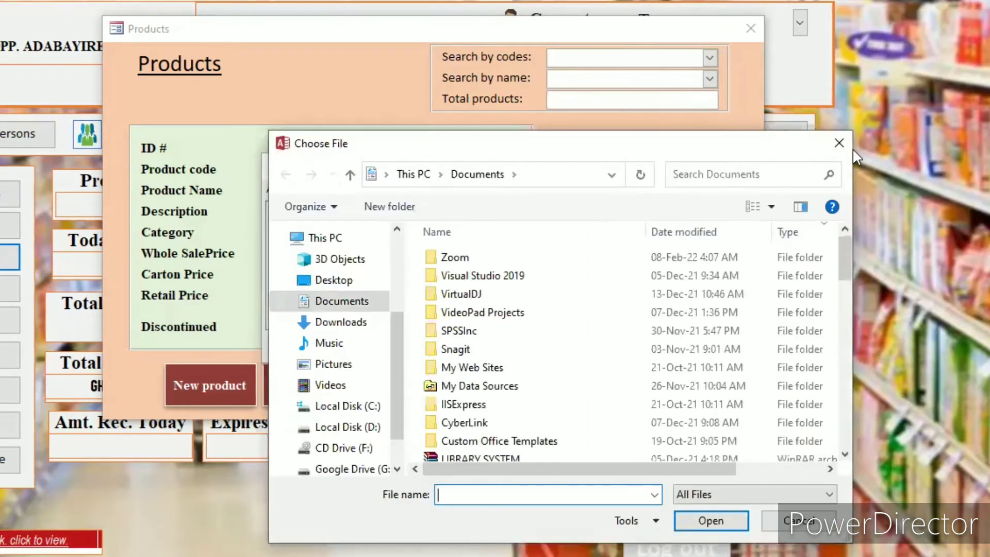
pyautogui.press('Escape')
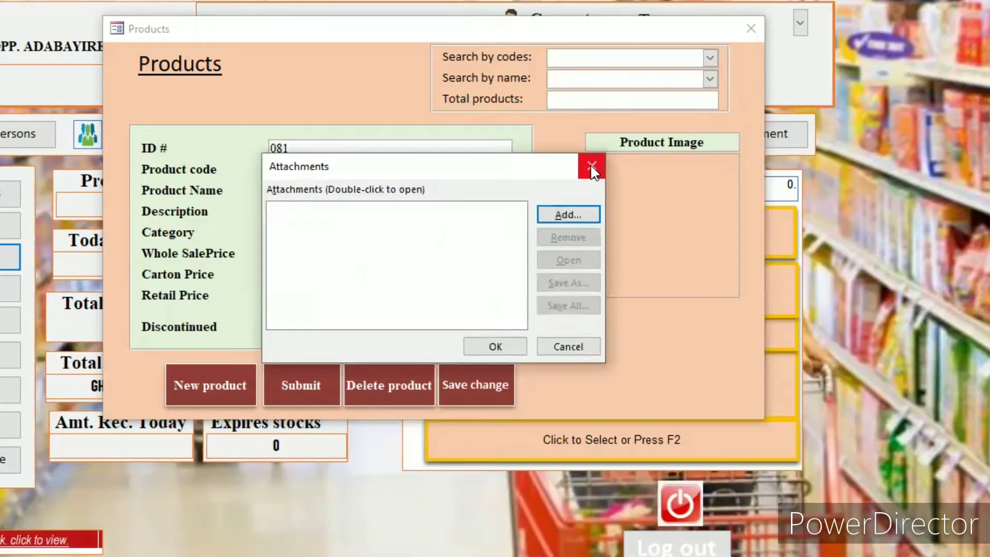
pyautogui.click(590, 165)
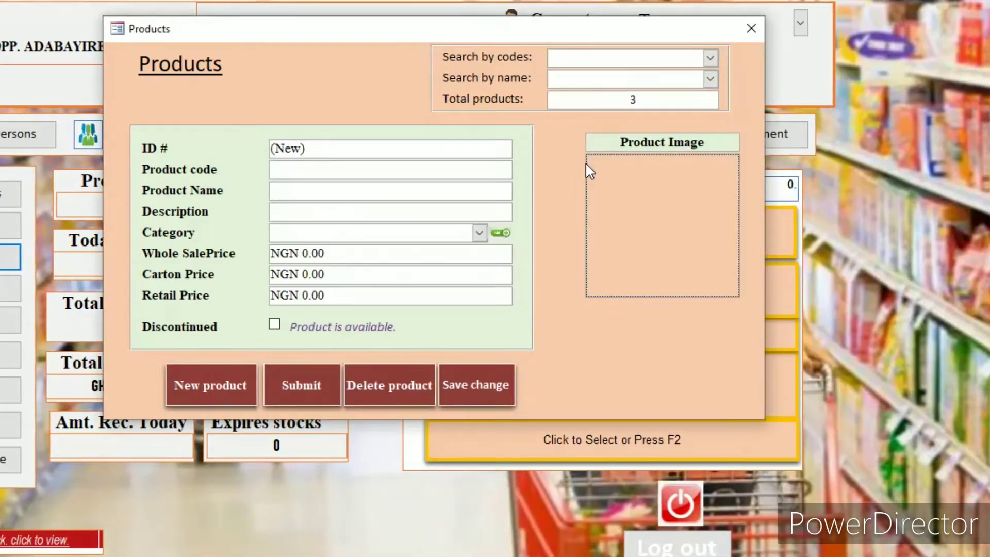
# Load the Plaintain record and open its Product Image attachments
pyautogui.click(710, 78)
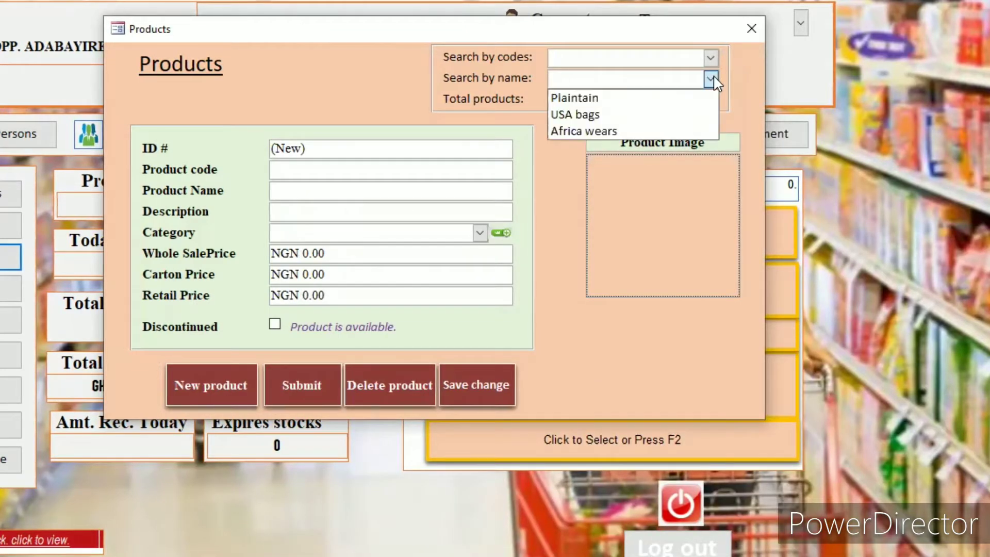
pyautogui.click(627, 100)
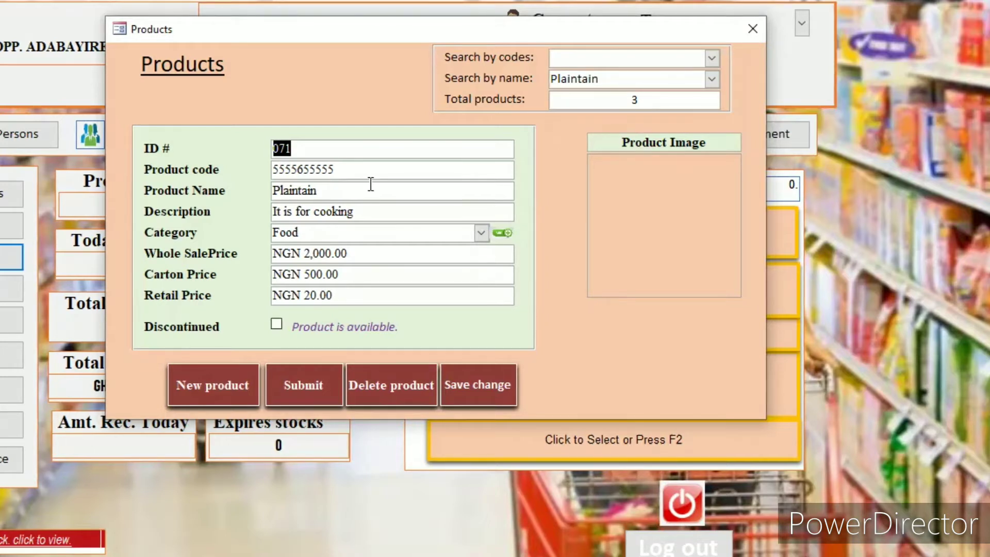
pyautogui.doubleClick(649, 216)
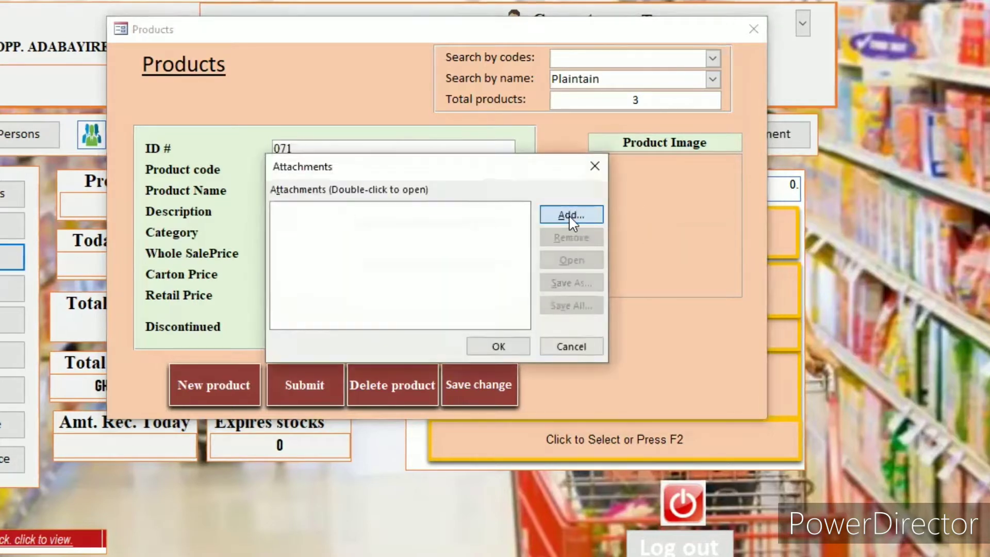
pyautogui.click(571, 217)
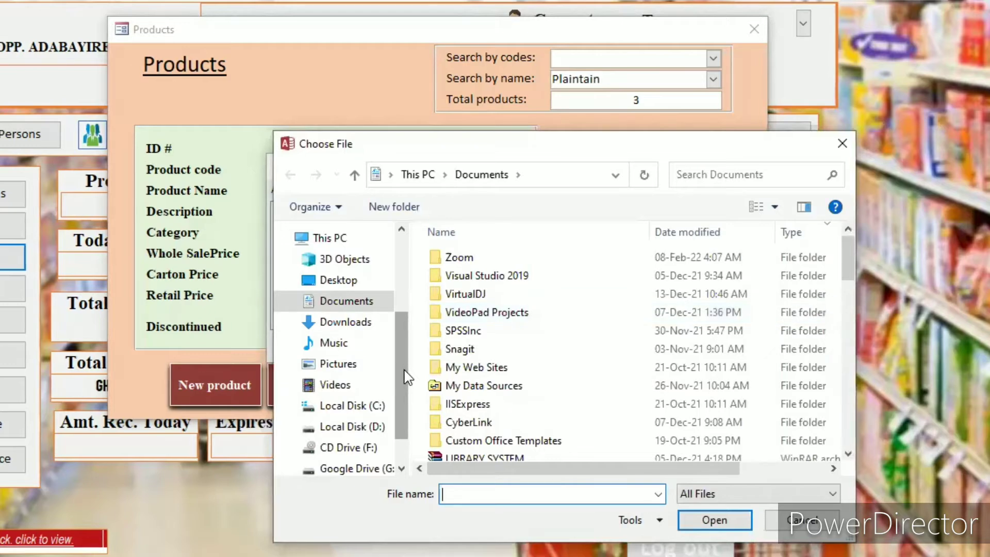
# Attach DATABASE-ICON from Desktop > EBOOKS as the product image and resubmit Plaintain
pyautogui.scroll(1, 403, 336)
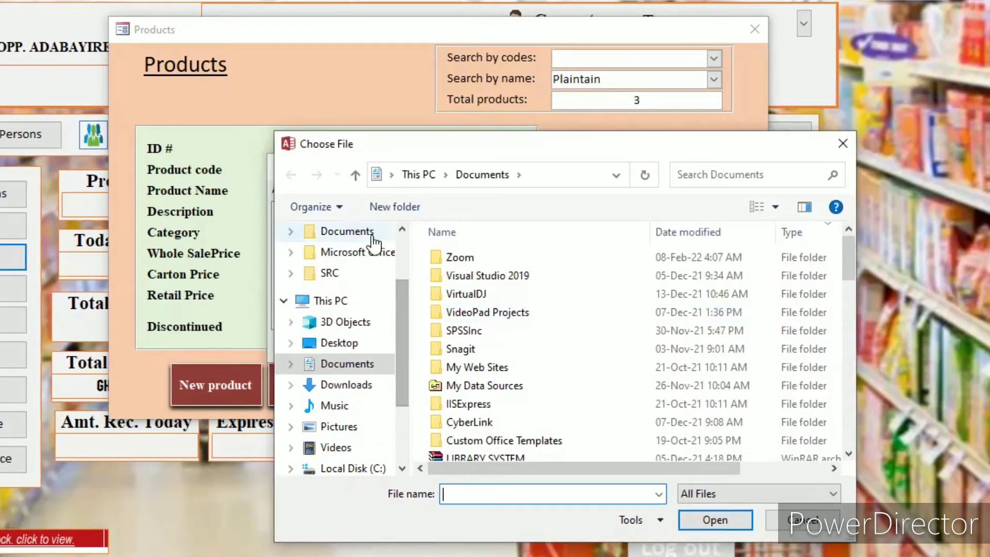
pyautogui.click(355, 344)
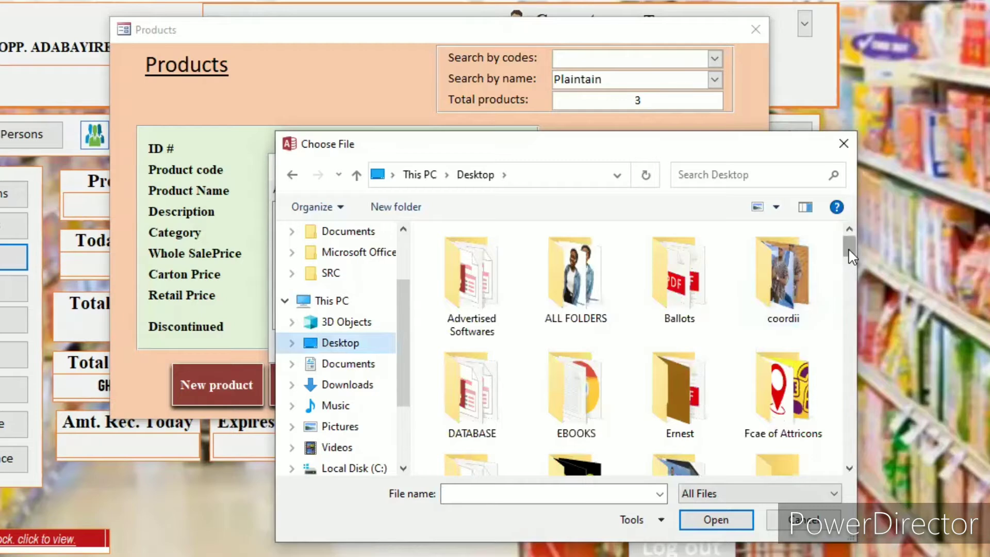
pyautogui.scroll(-1, 576, 361)
pyautogui.doubleClick(576, 340)
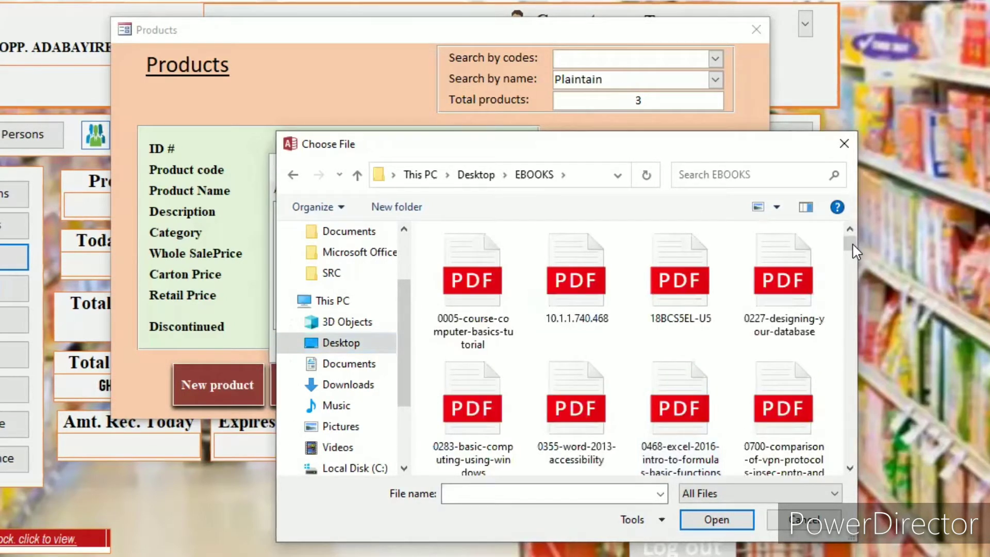
pyautogui.moveTo(852, 242); pyautogui.dragTo(859, 330)
pyautogui.click(490, 343)
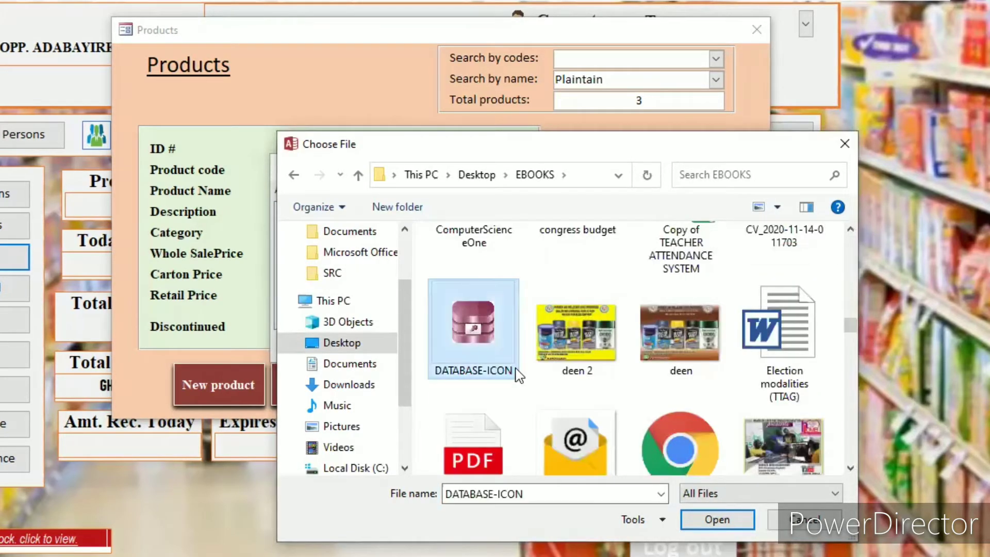
pyautogui.click(711, 521)
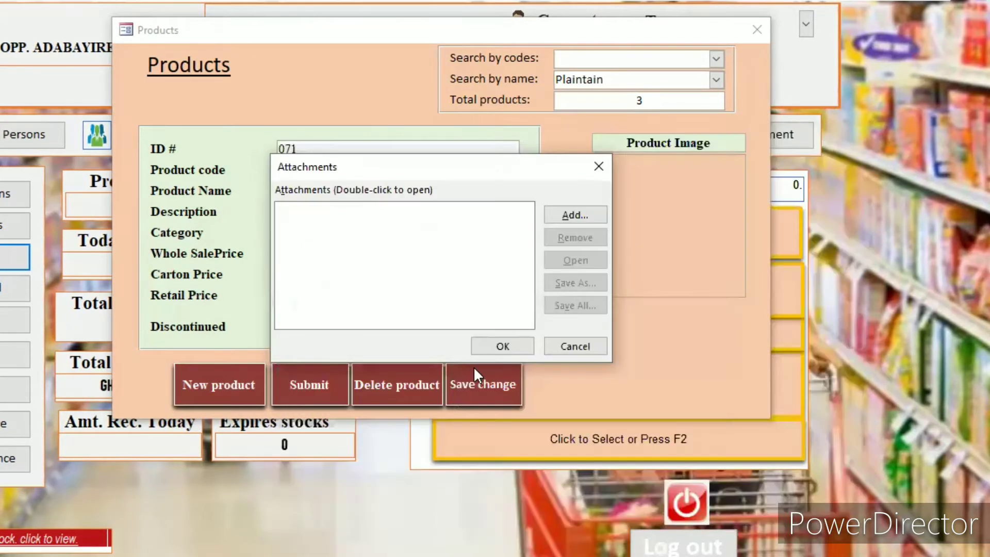
pyautogui.click(504, 347)
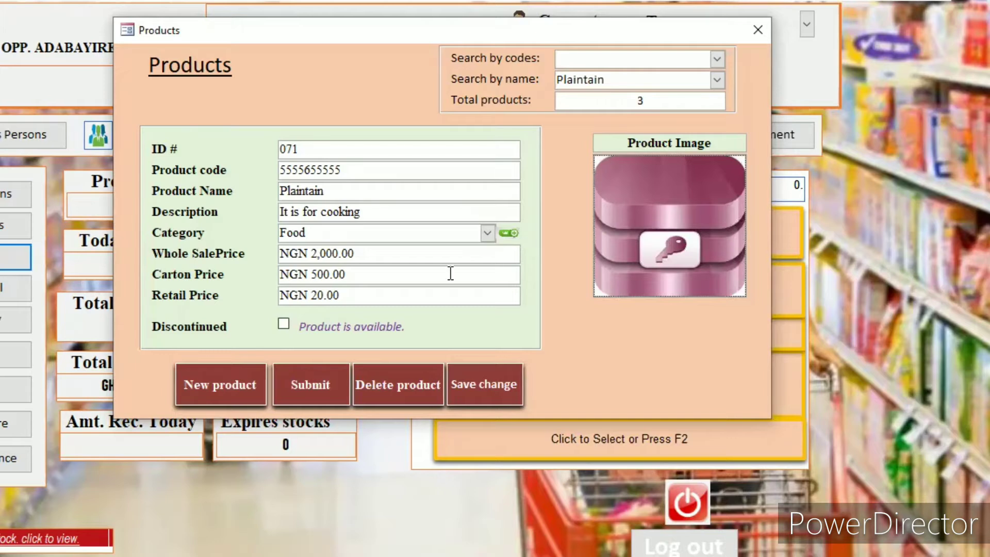
pyautogui.click(321, 378)
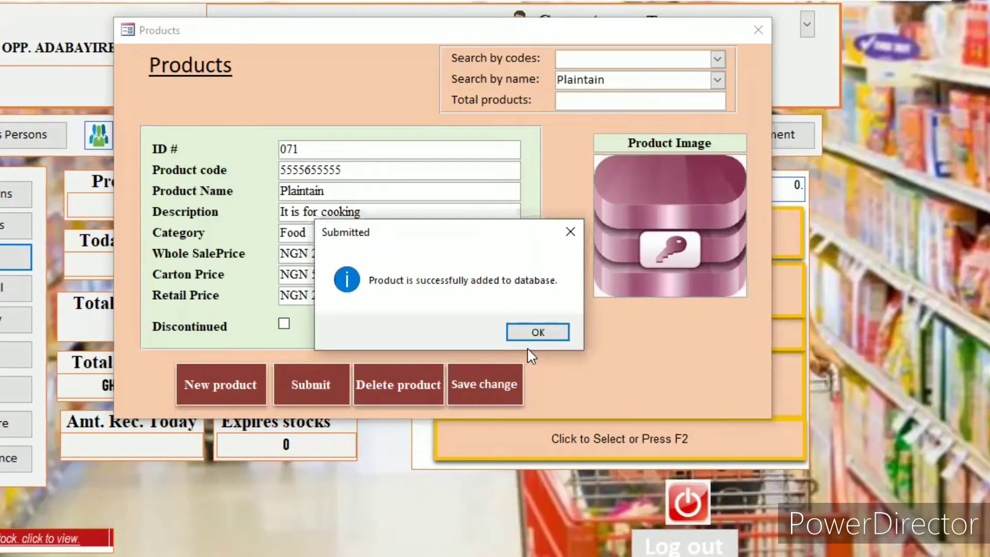
pyautogui.click(536, 335)
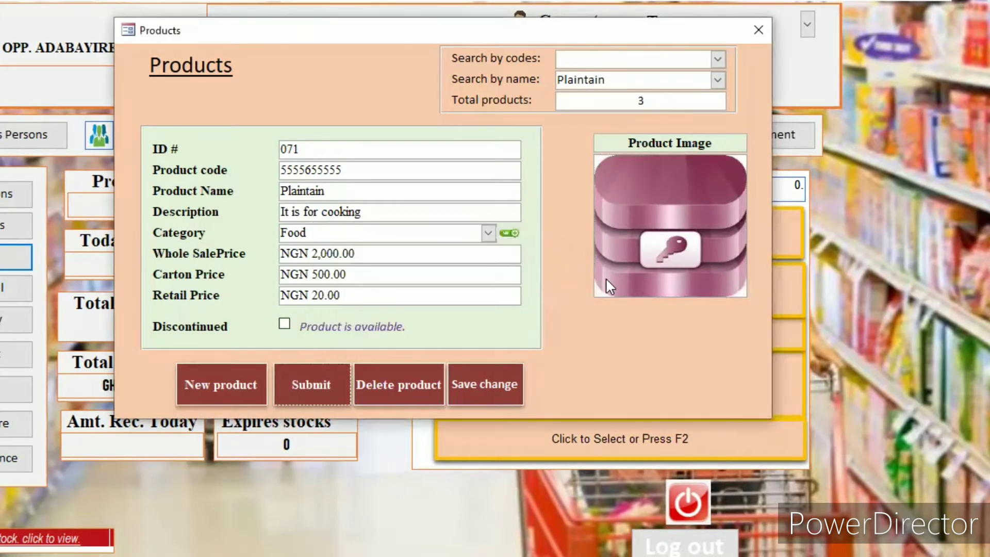
# View the Plaintain, USA bags and Africa wears records via Search by name, then close Products
pyautogui.click(239, 381)
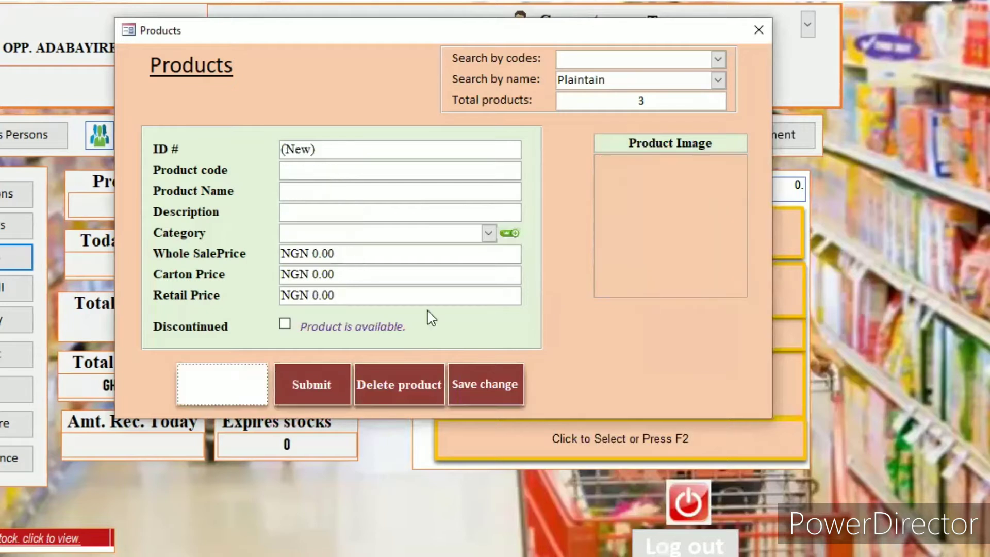
pyautogui.click(719, 79)
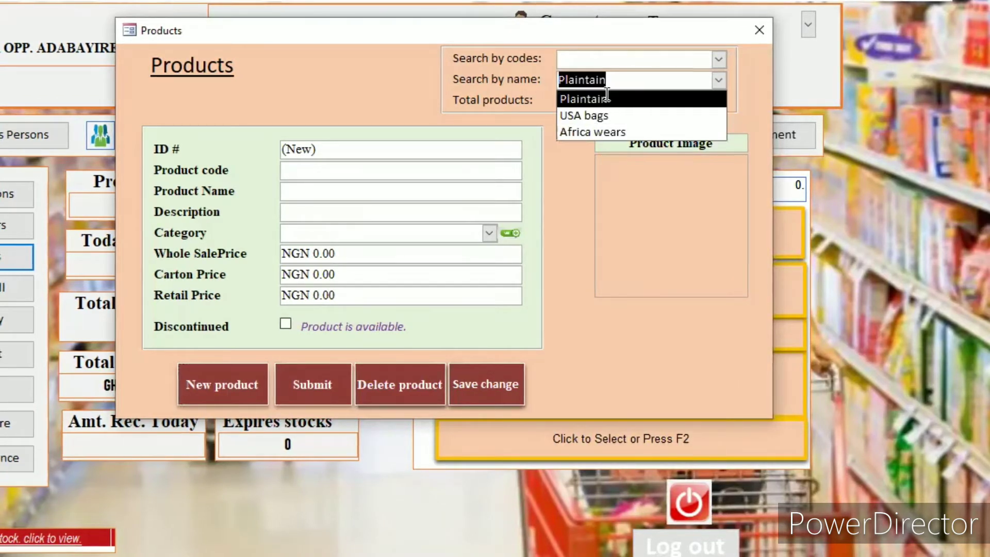
pyautogui.click(607, 96)
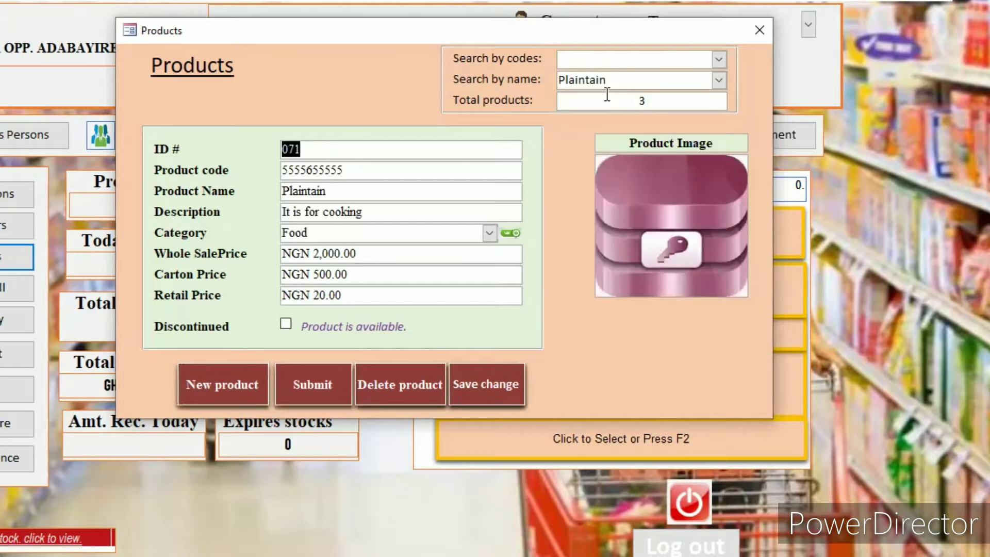
pyautogui.click(719, 79)
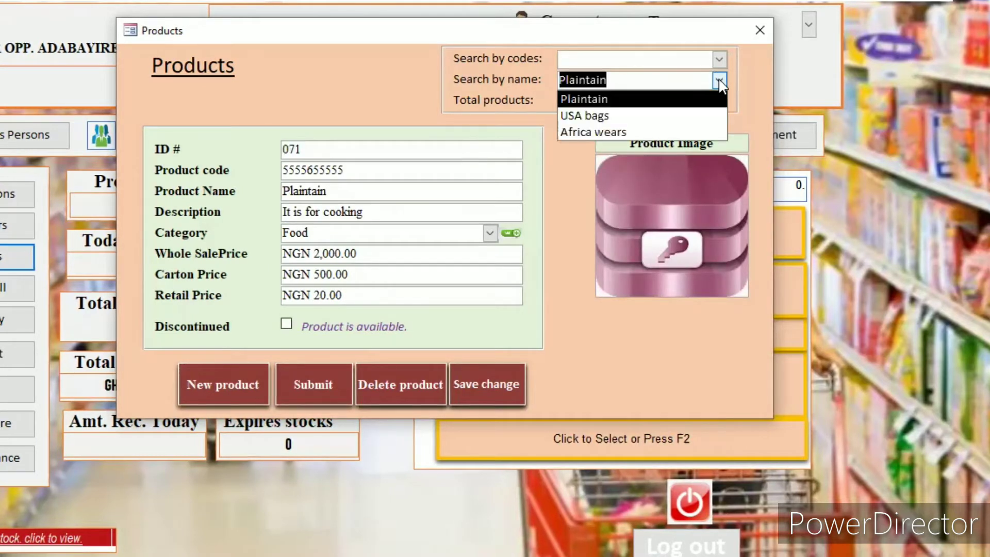
pyautogui.click(719, 80)
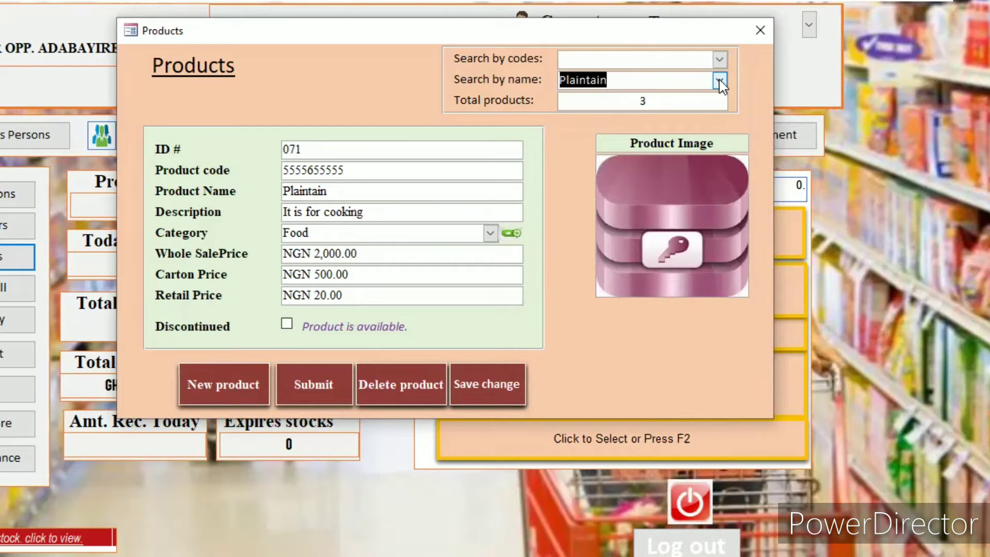
pyautogui.click(720, 82)
pyautogui.click(631, 98)
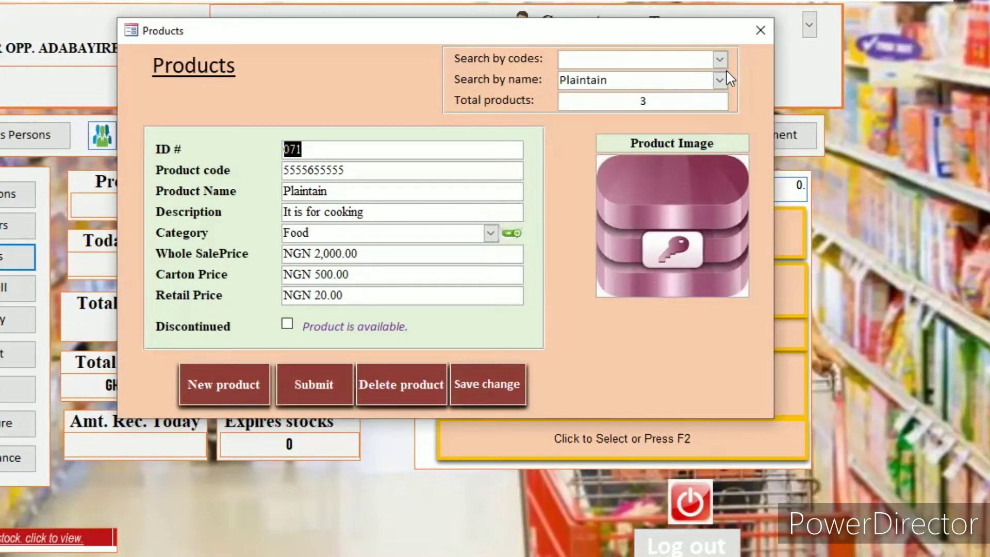
pyautogui.click(720, 80)
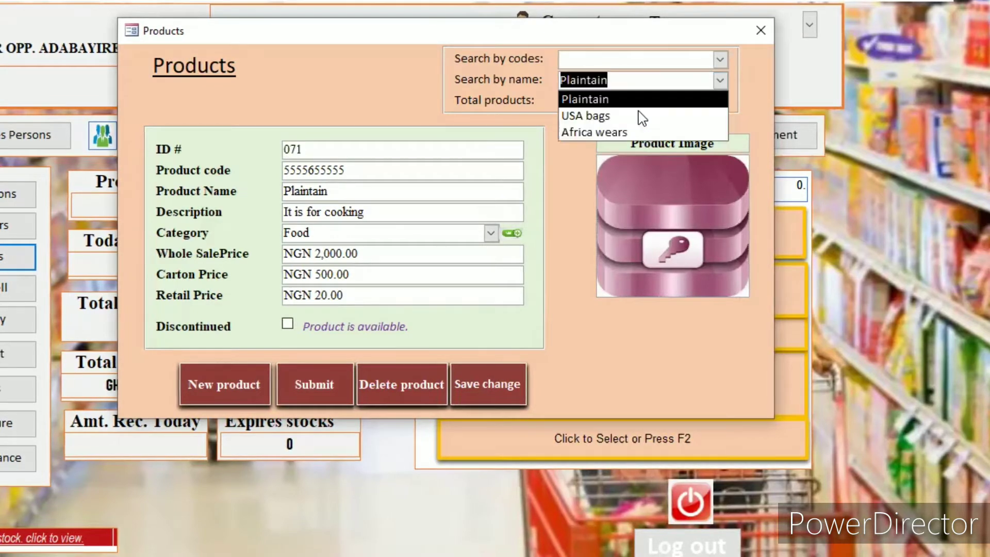
pyautogui.click(639, 117)
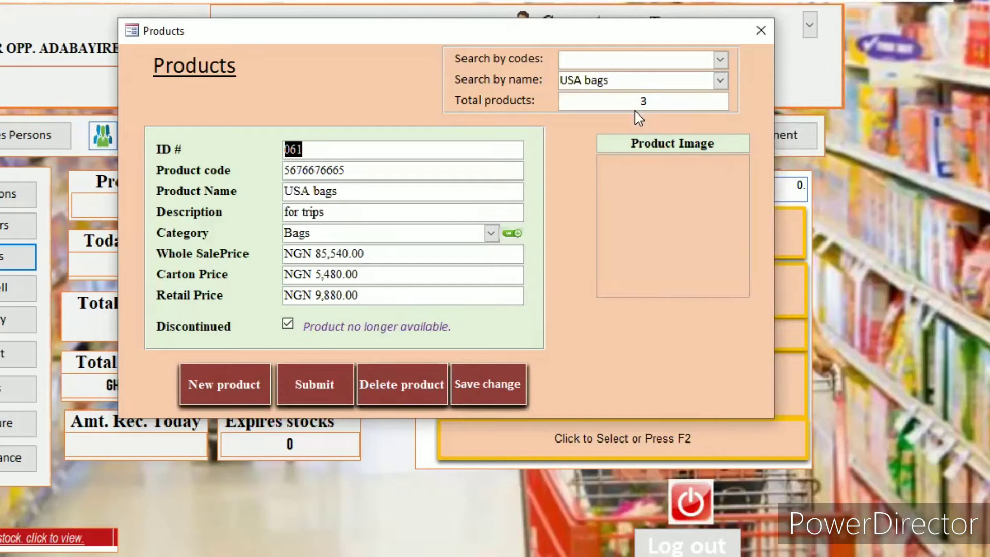
pyautogui.click(706, 85)
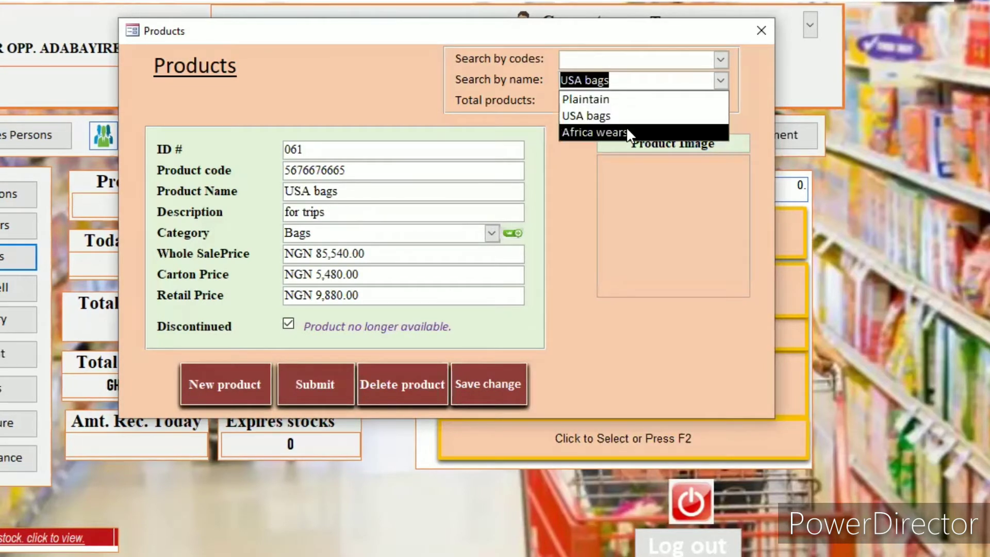
pyautogui.click(627, 131)
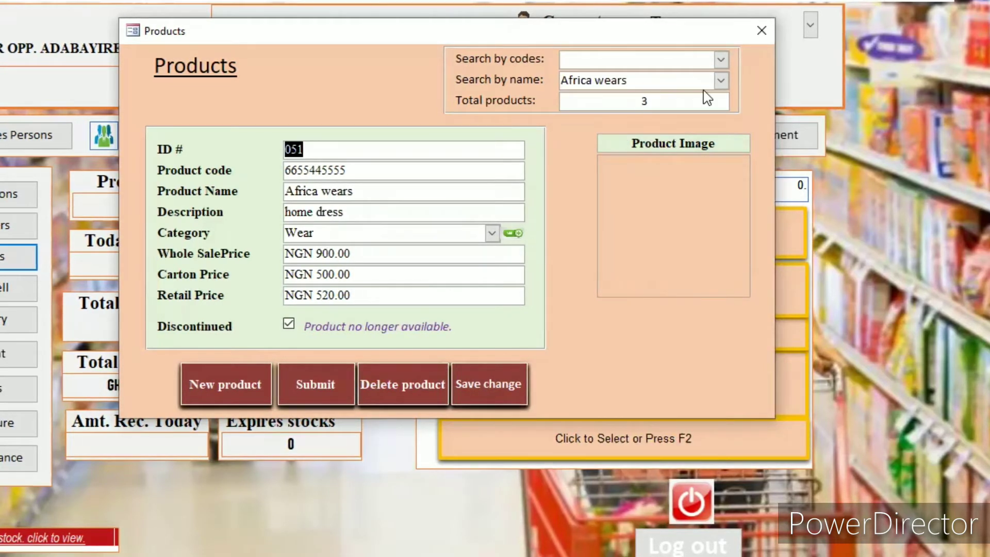
pyautogui.click(761, 31)
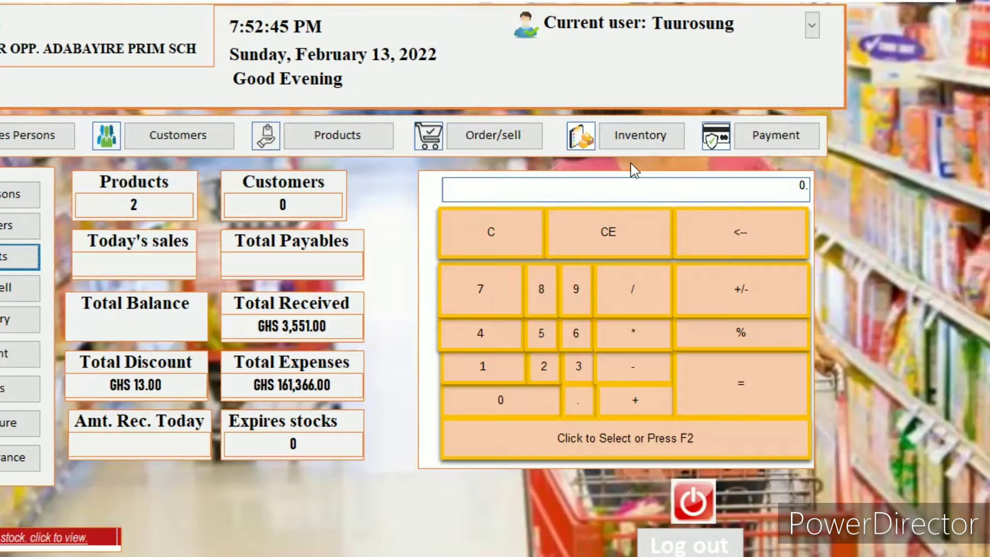
pyautogui.click(639, 144)
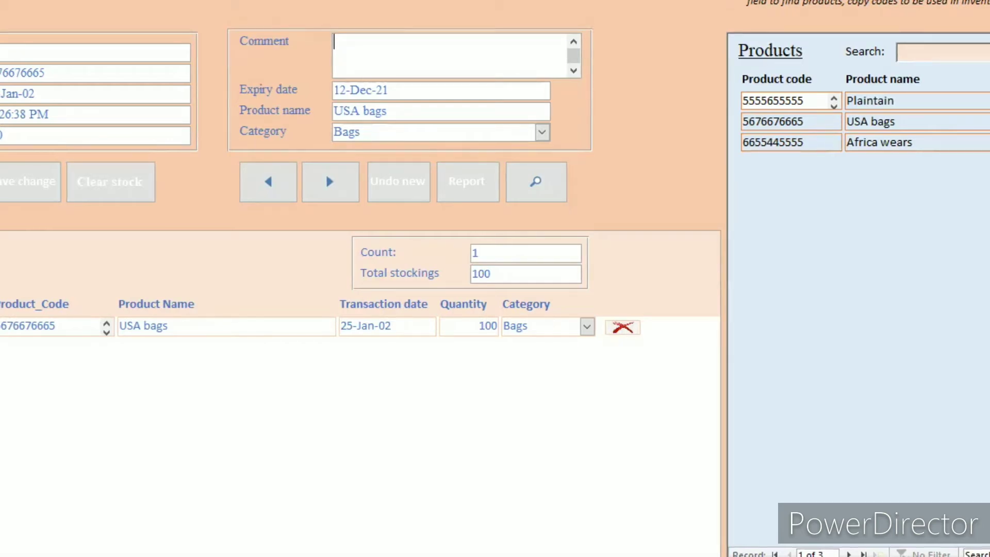
pyautogui.click(58, 183)
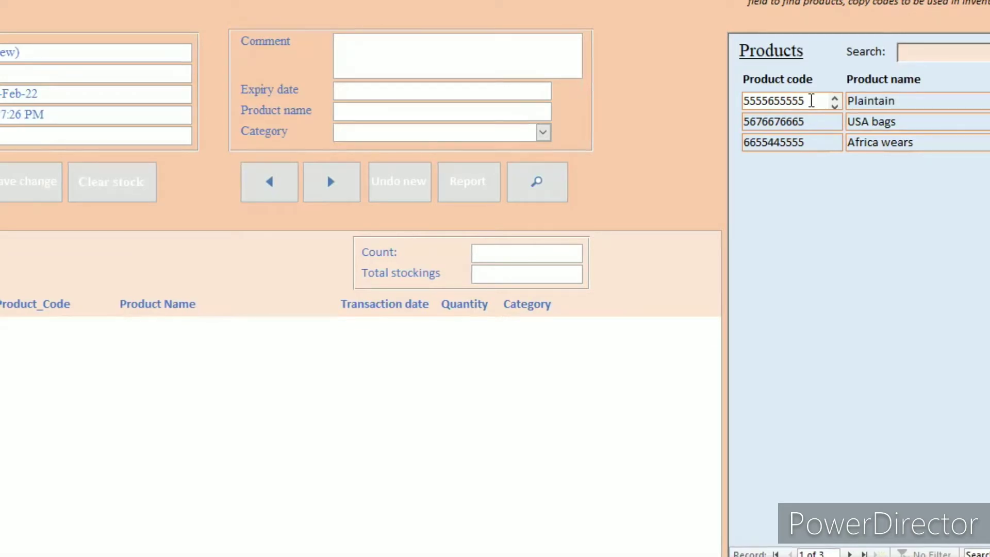
pyautogui.moveTo(810, 100); pyautogui.dragTo(742, 99)
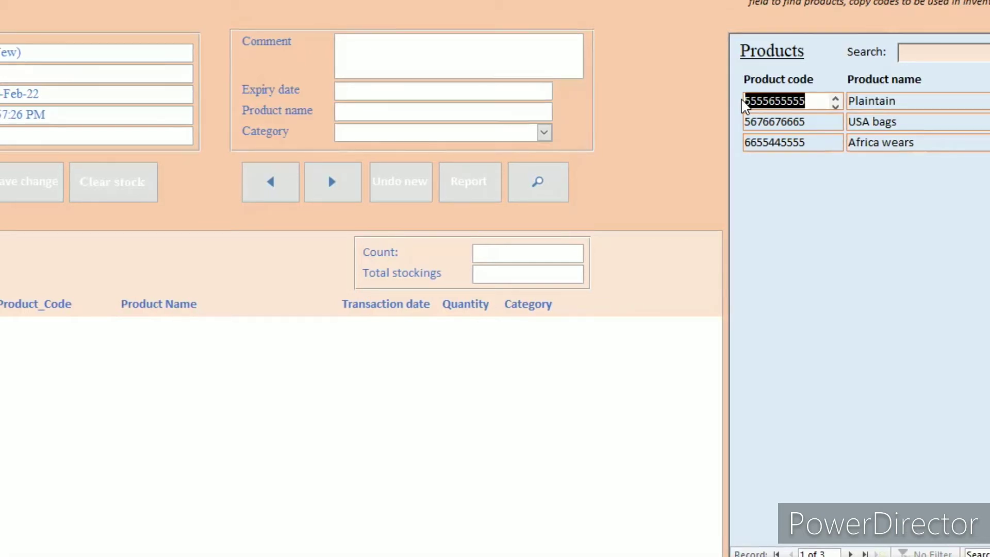
pyautogui.click(67, 77)
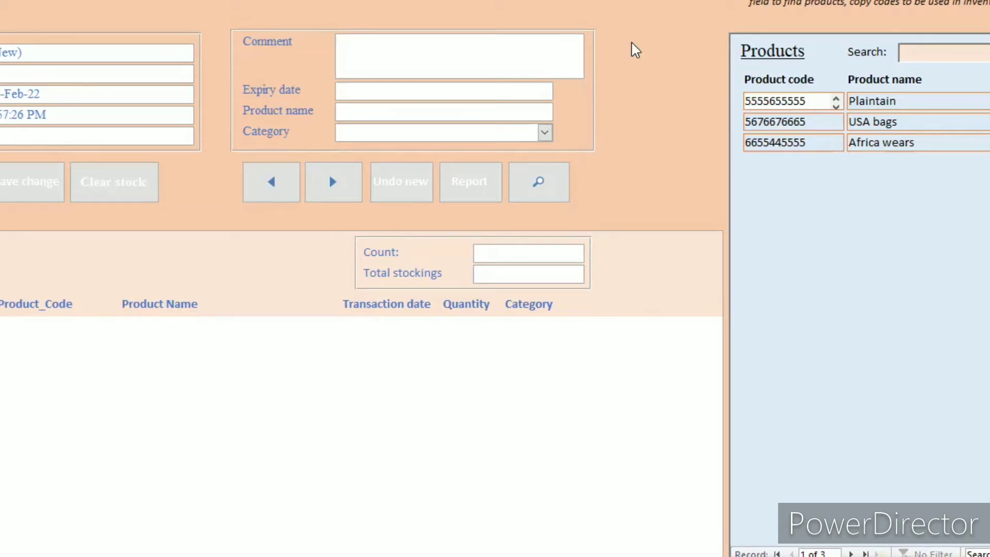
pyautogui.click(741, 106)
pyautogui.hotkey('ctrl', 'c')
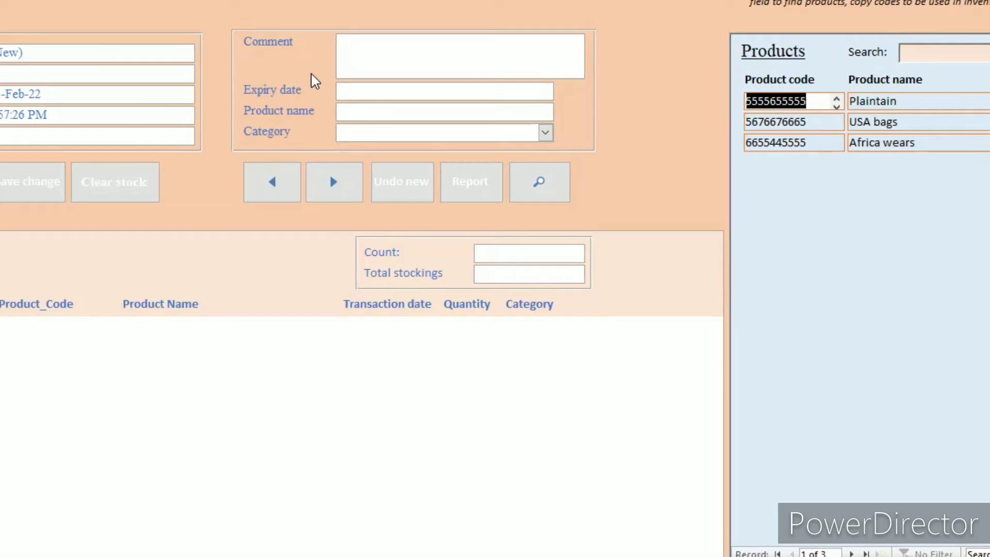
pyautogui.click(45, 76)
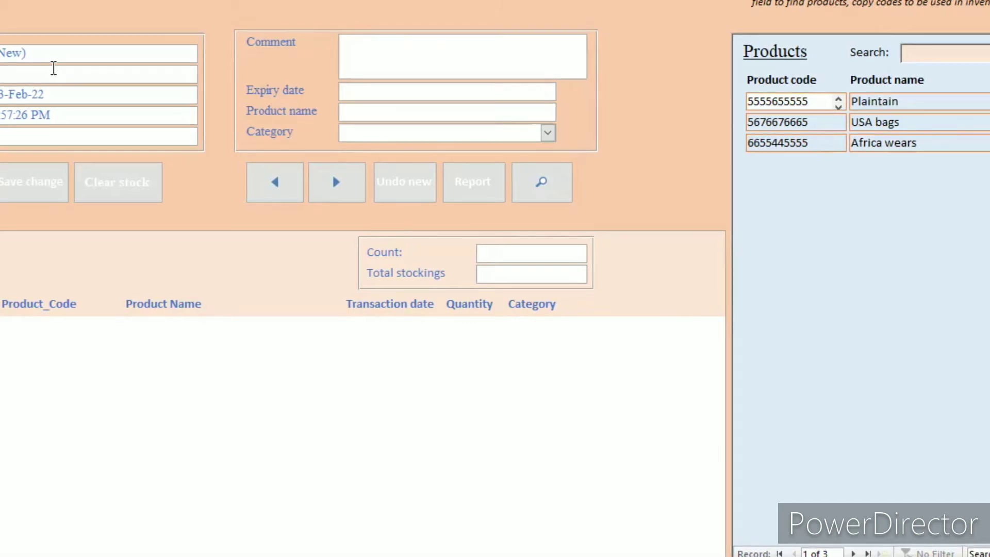
pyautogui.hotkey('ctrl', 'v')
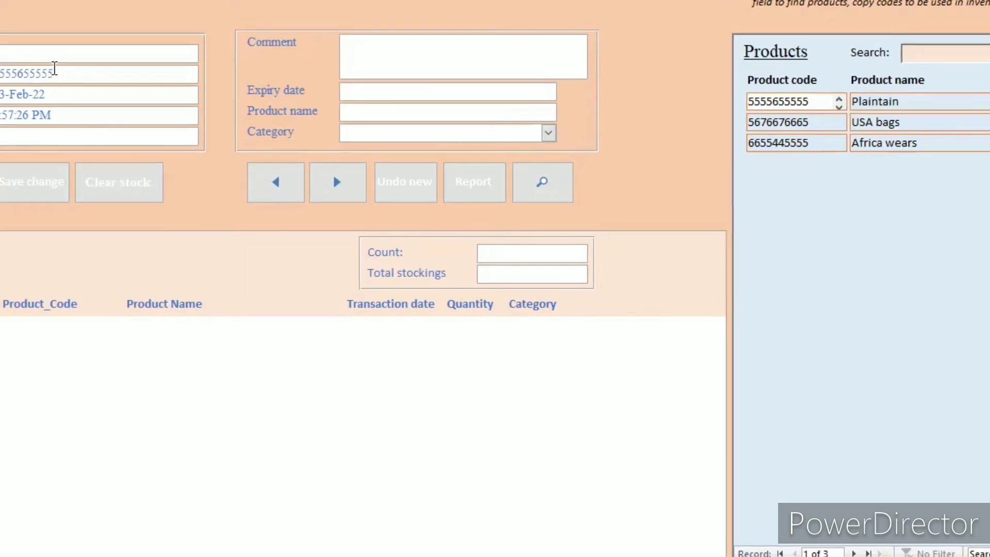
pyautogui.press('Tab')
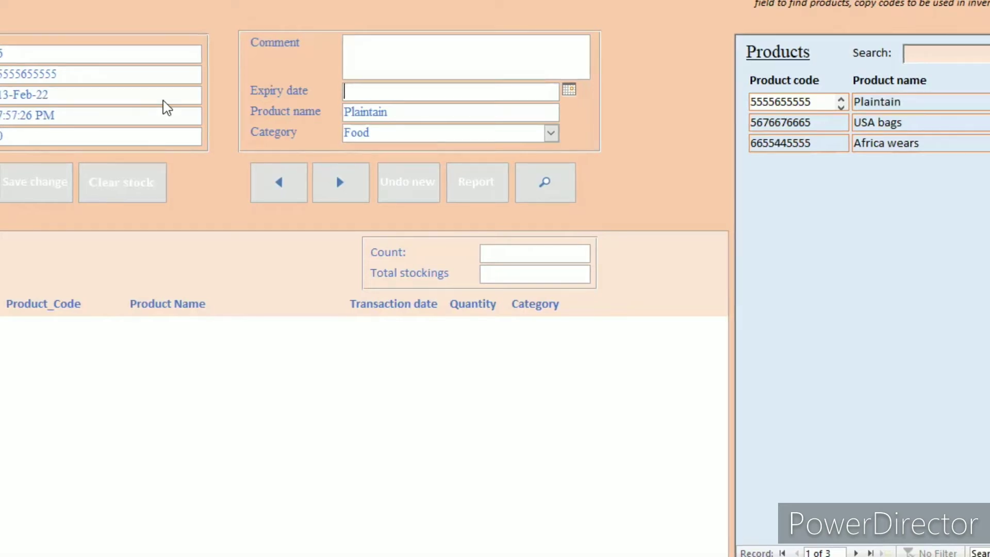
pyautogui.click(34, 181)
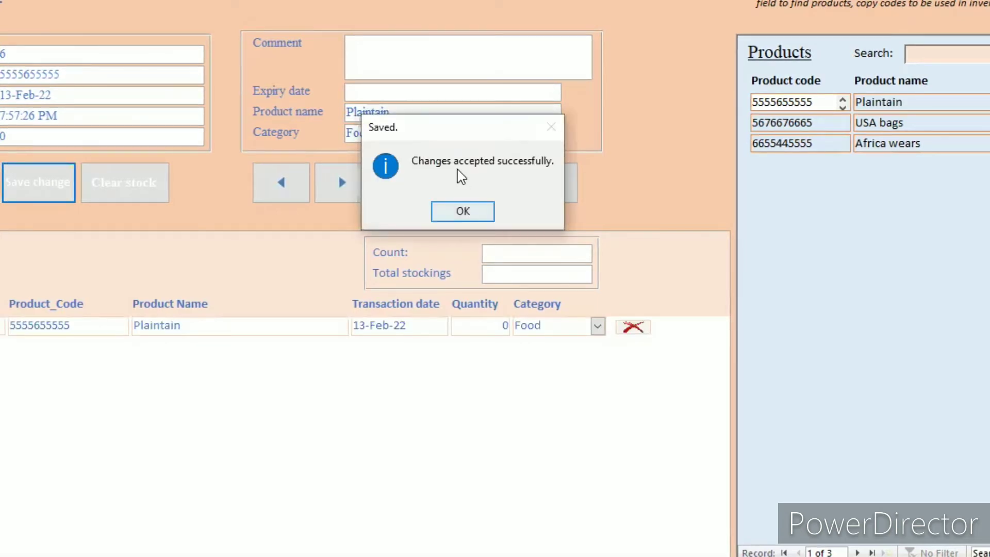
pyautogui.click(463, 211)
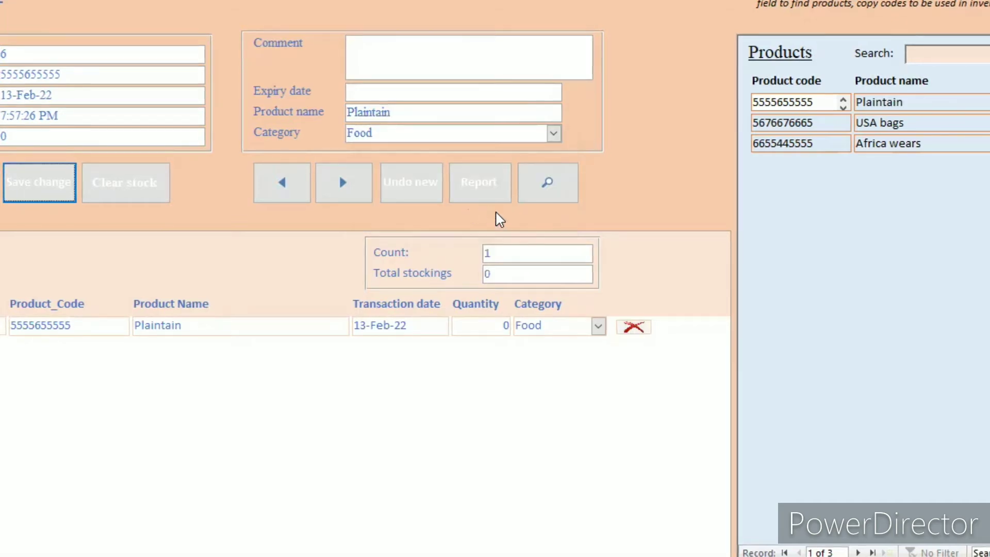
# Generate the inventory report for 01-Jan-20 to 14-Jan-22, then close the preview and Report creator
pyautogui.click(484, 189)
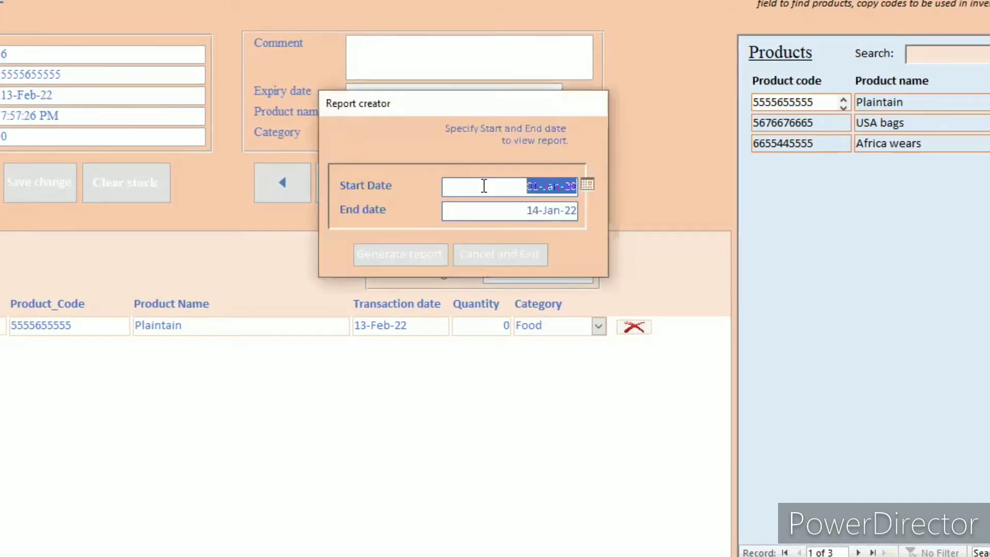
pyautogui.click(421, 255)
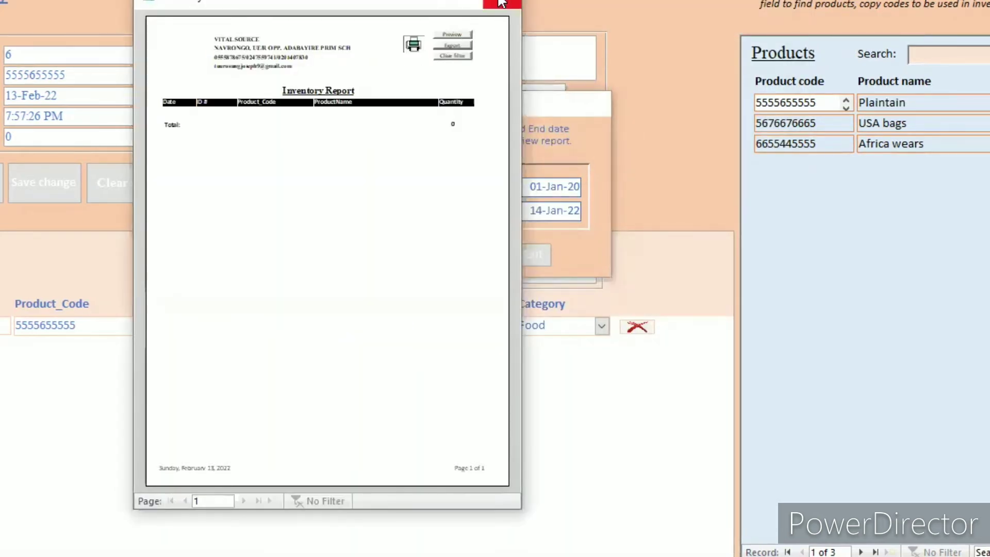
pyautogui.click(501, 3)
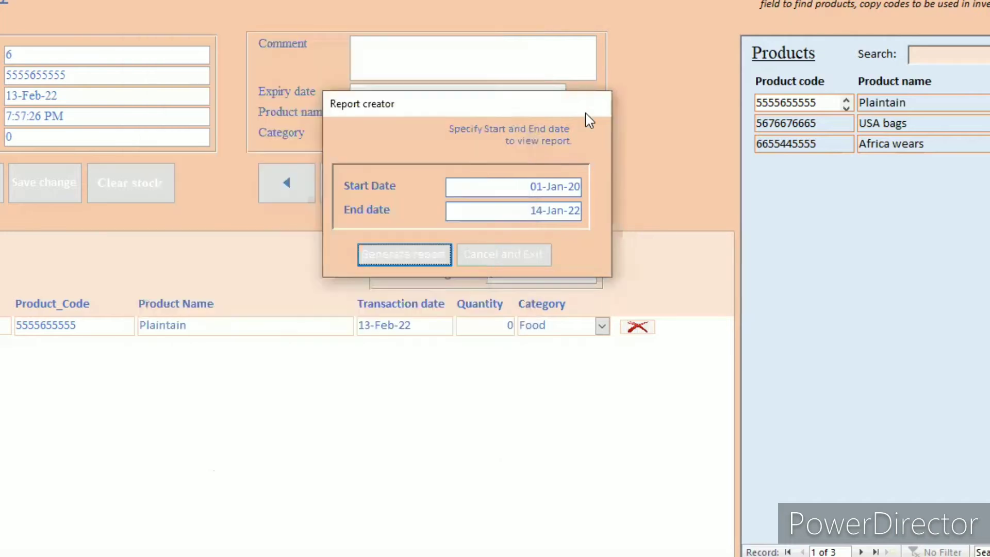
pyautogui.click(507, 254)
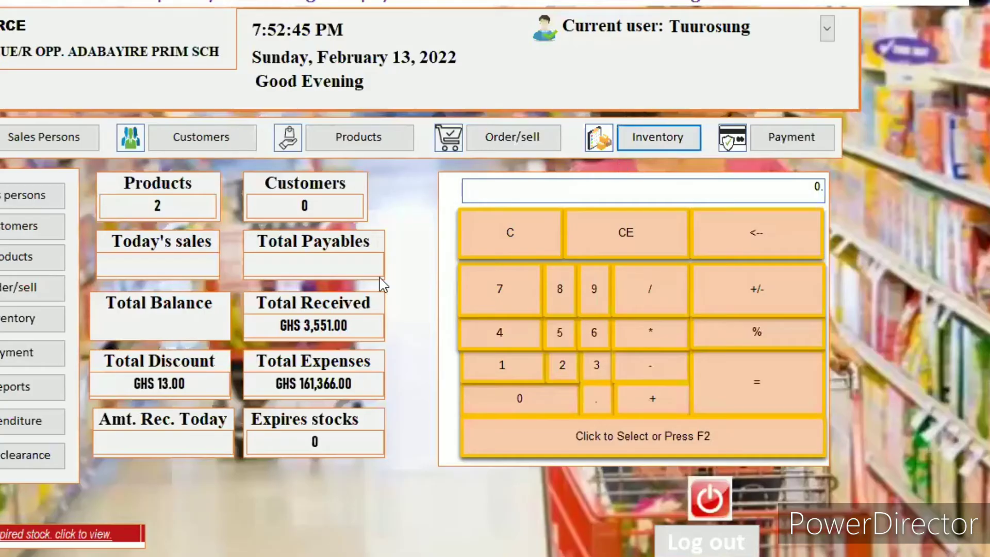
# Reopen Inventory and change the USA bags stock row's category to Food
pyautogui.click(655, 137)
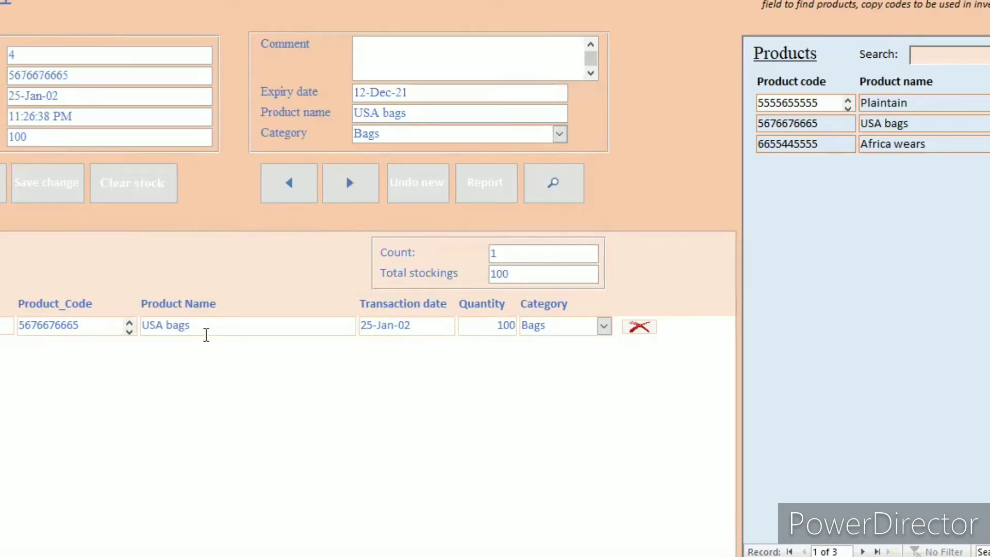
pyautogui.click(604, 326)
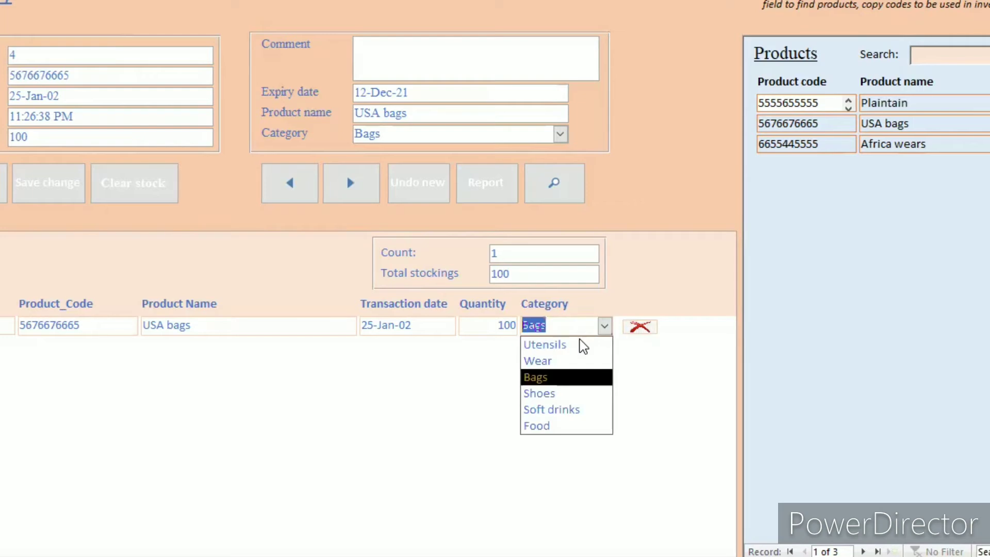
pyautogui.click(551, 427)
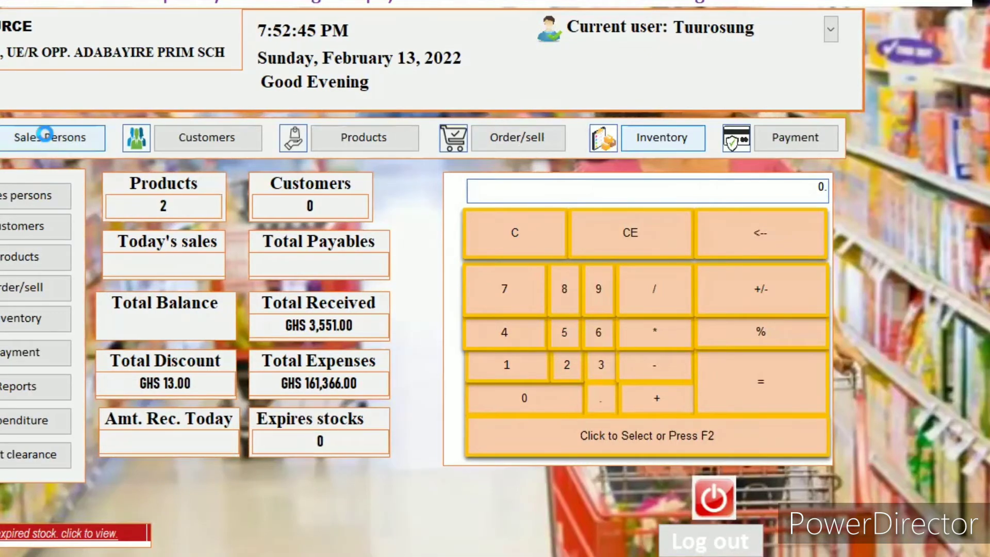
# Start a new Sales Person record with the person's first name, last name and user name
pyautogui.click(48, 139)
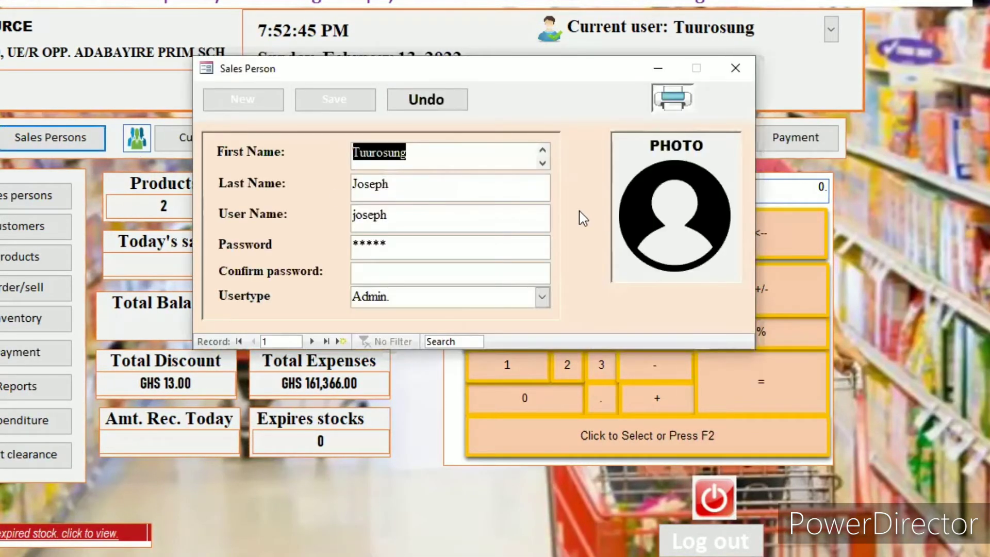
pyautogui.click(267, 110)
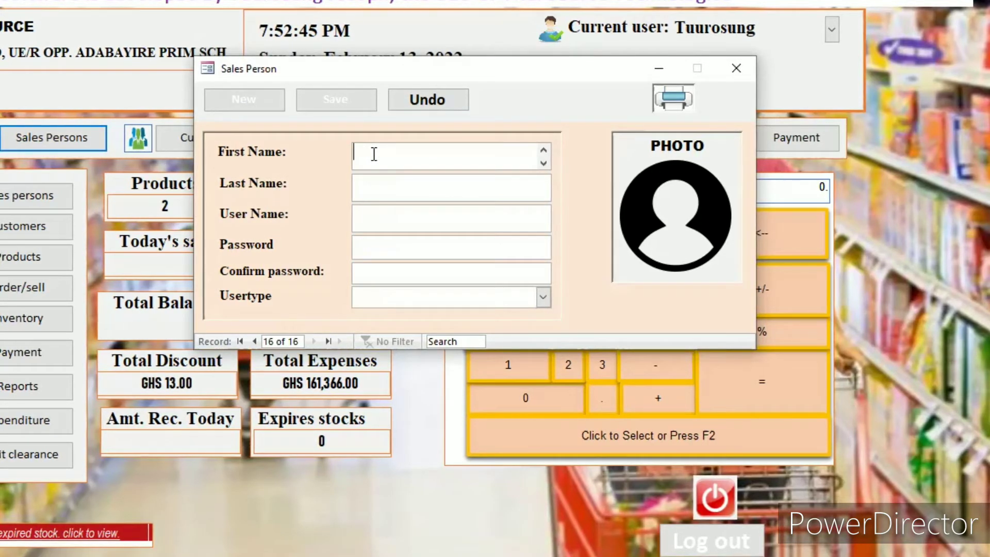
pyautogui.write('Kojo')
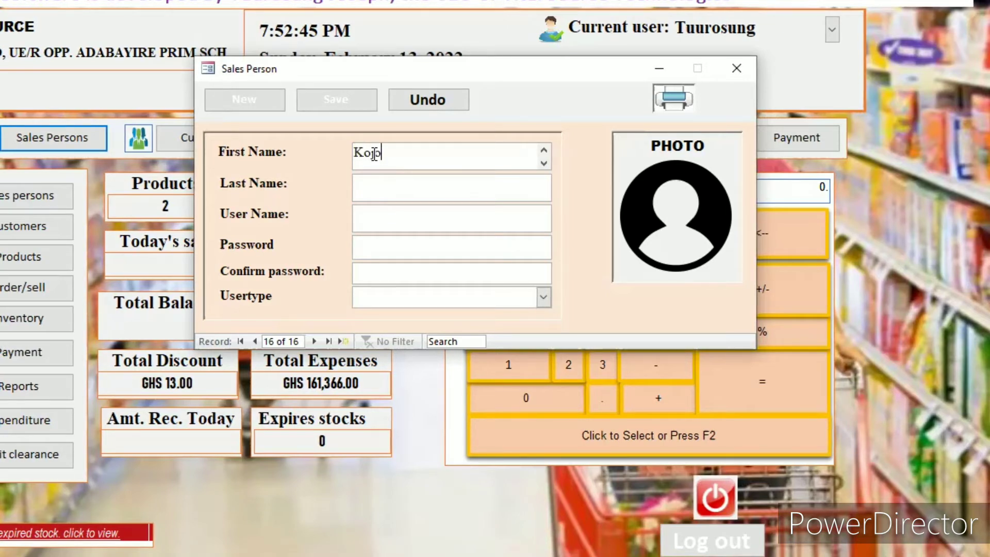
pyautogui.write(' Bwo')
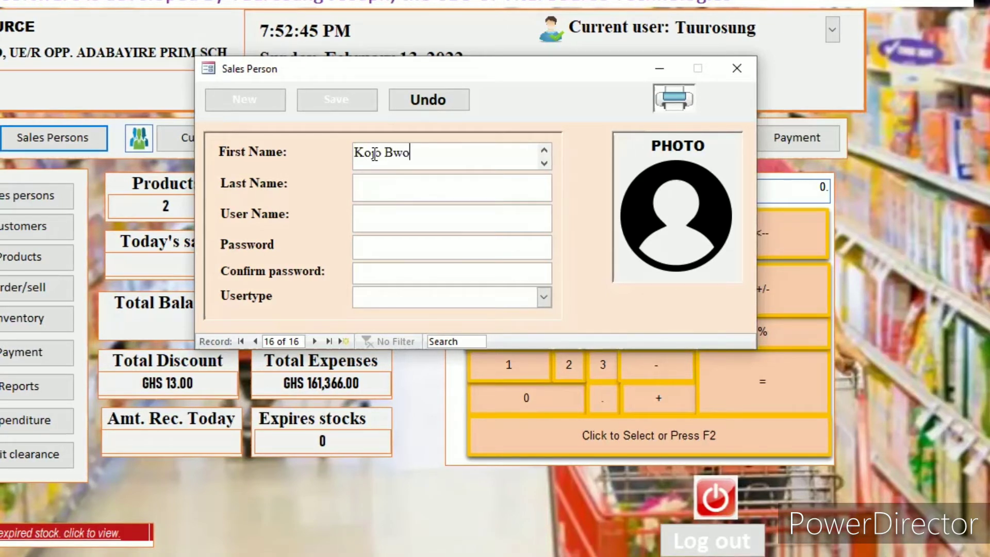
pyautogui.write('y')
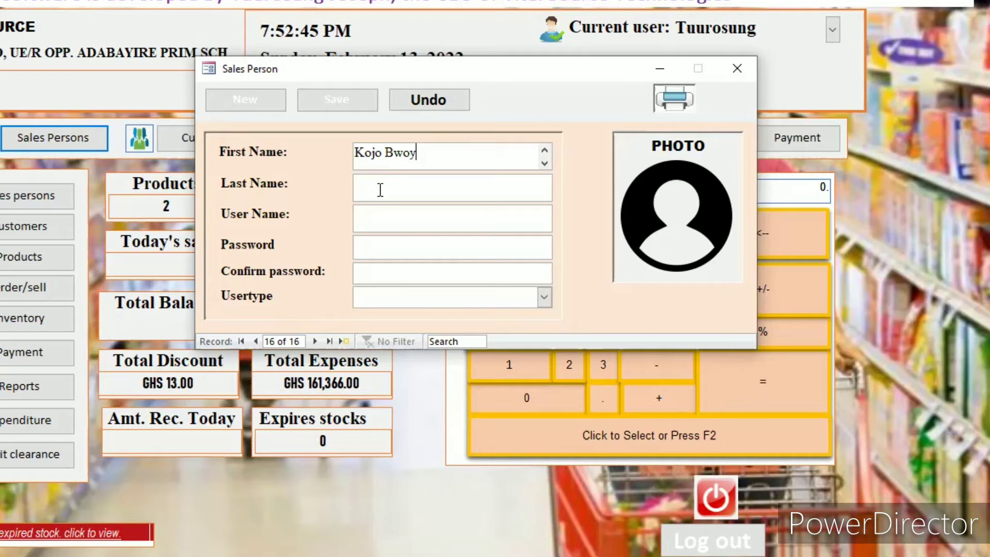
pyautogui.click(380, 190)
pyautogui.write('F')
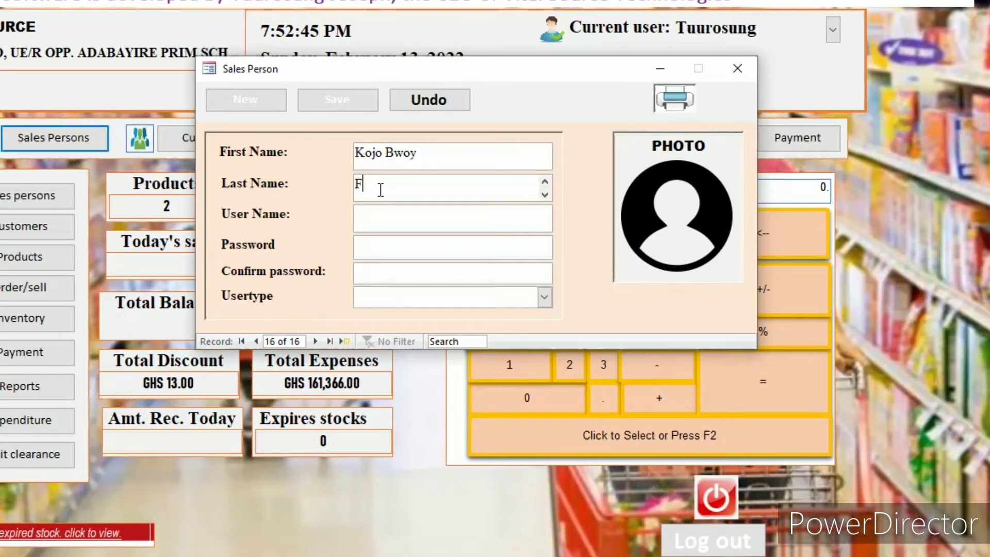
pyautogui.write('rank')
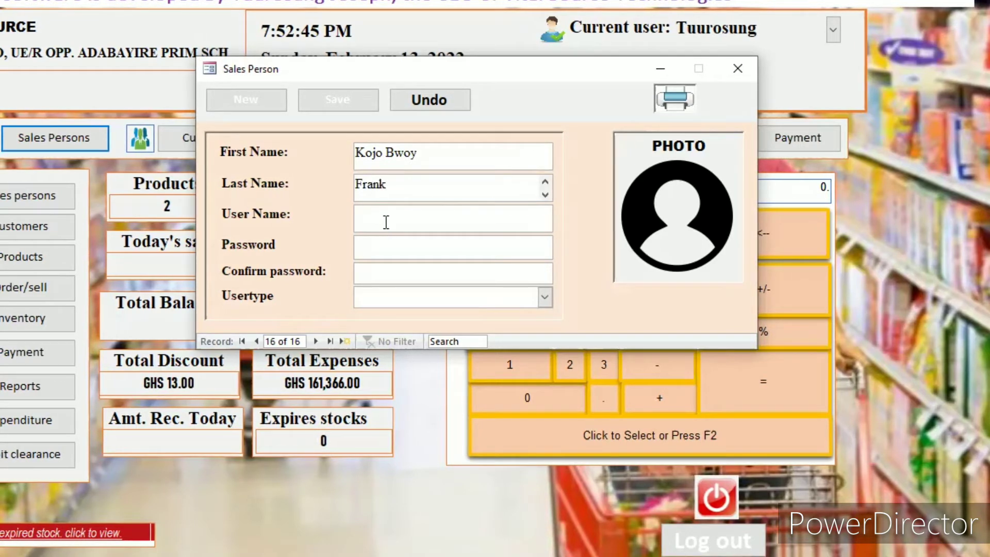
pyautogui.click(390, 215)
pyautogui.write('f')
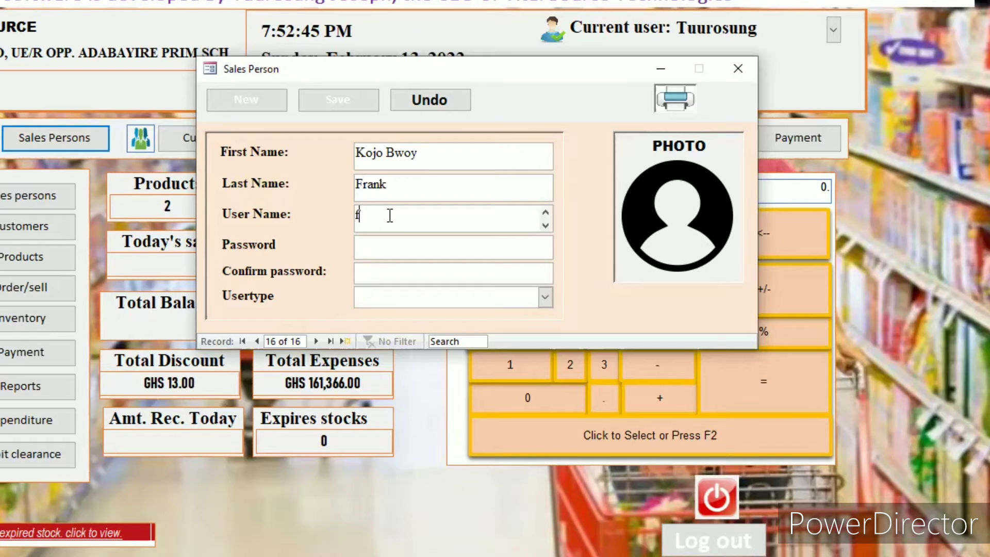
pyautogui.write('rank')
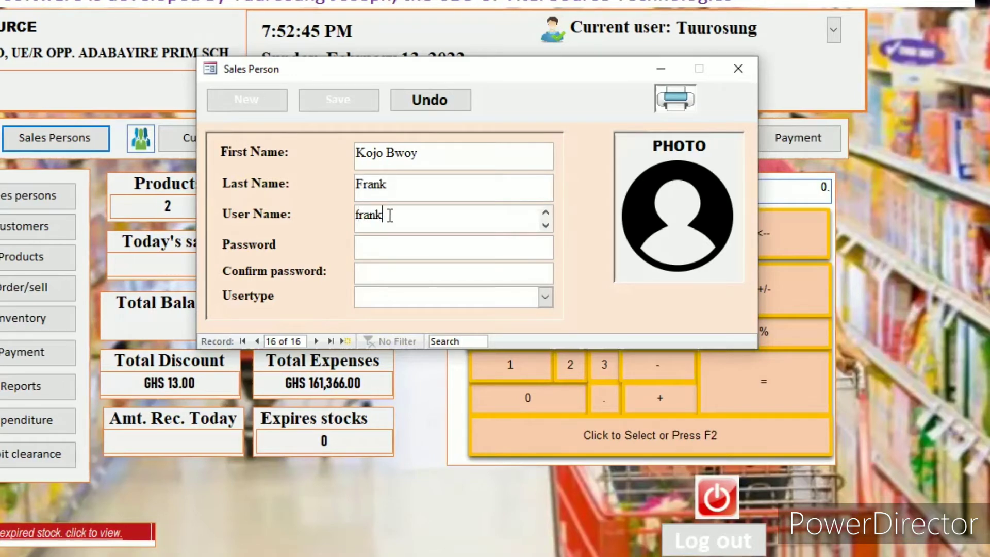
# Enter and confirm the password, and set the user type to Sales person
pyautogui.click(394, 248)
pyautogui.write('**')
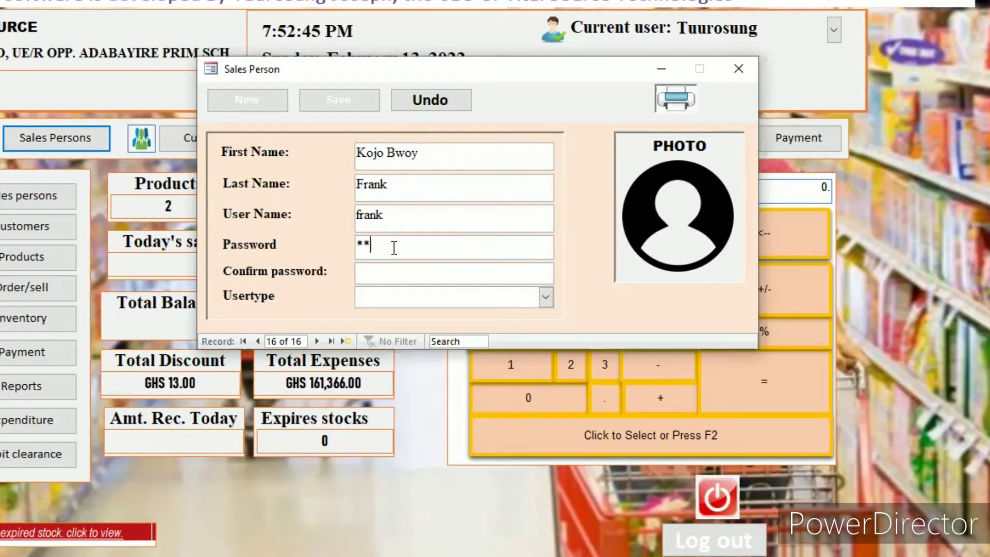
pyautogui.write('***')
pyautogui.click(396, 273)
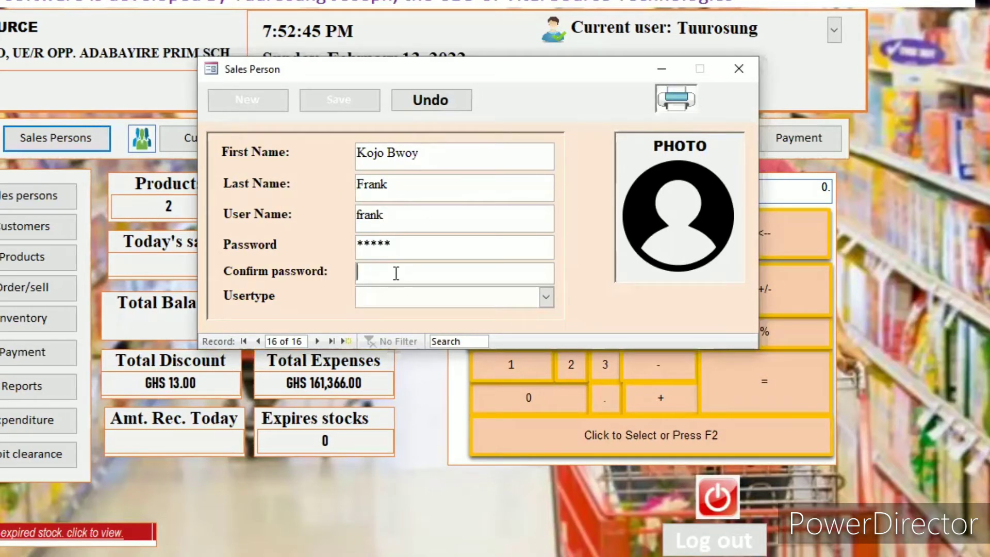
pyautogui.write('***')
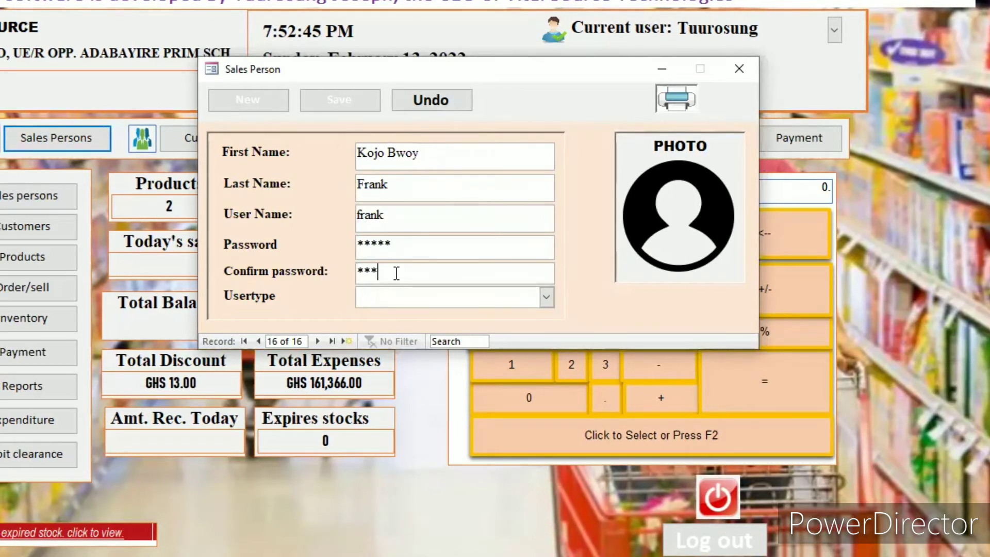
pyautogui.write('**')
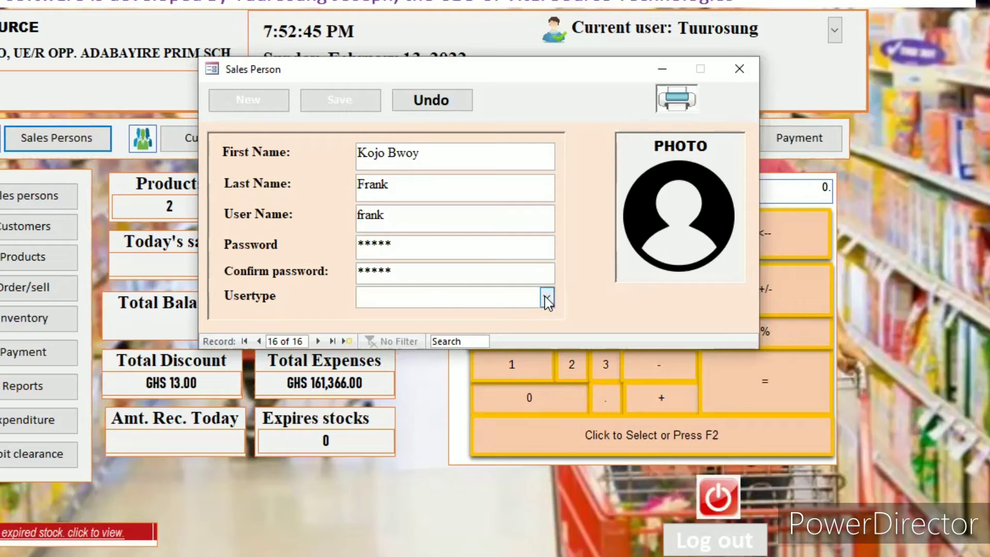
pyautogui.click(462, 307)
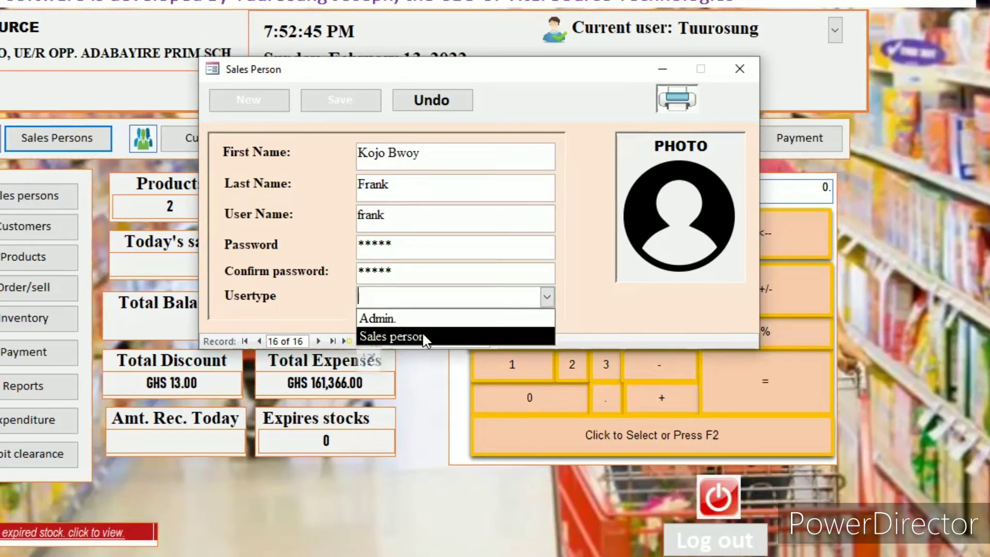
pyautogui.click(422, 334)
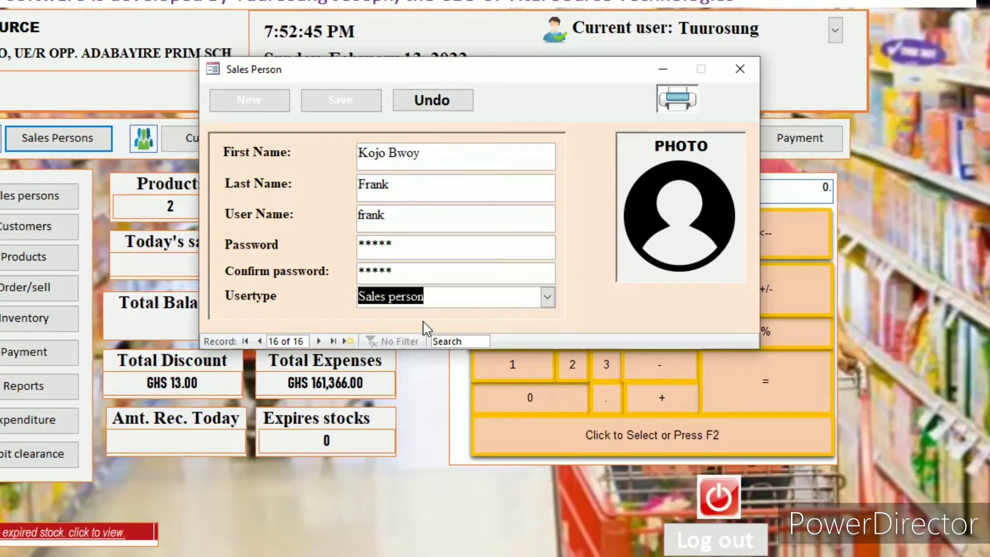
pyautogui.click(350, 101)
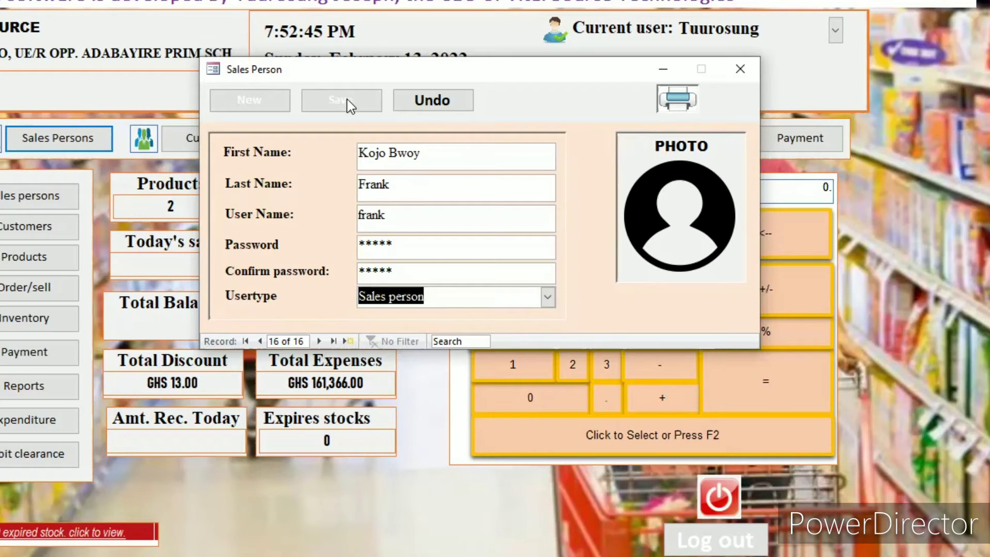
# Attach the 'nomination form' image from EBOOKS as Sales Person 16's photo
pyautogui.doubleClick(668, 194)
pyautogui.click(626, 208)
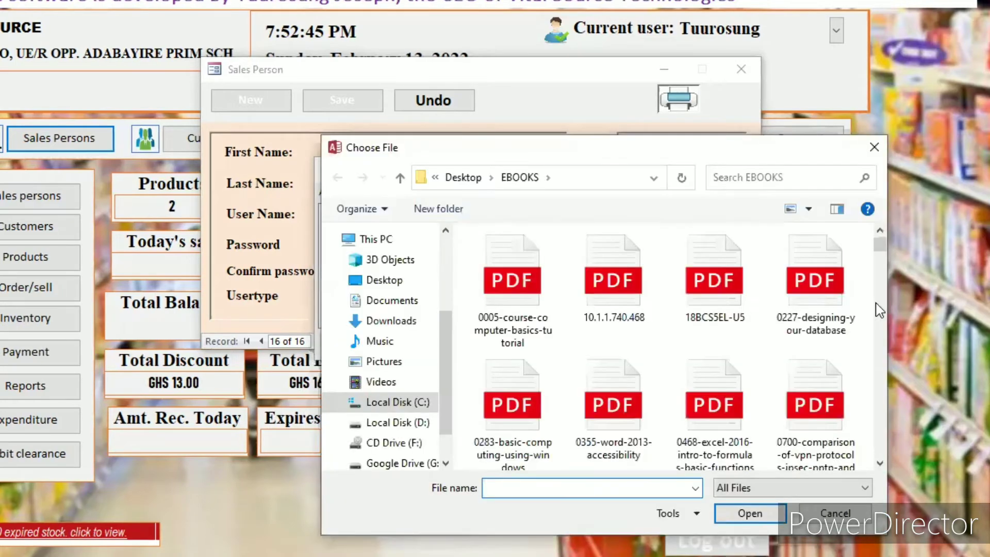
pyautogui.scroll(-5, 885, 284)
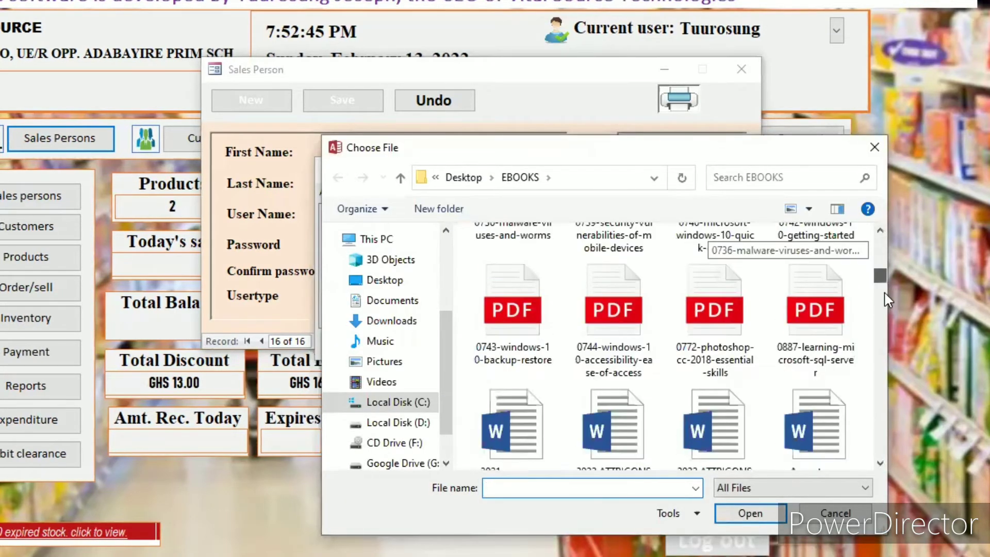
pyautogui.scroll(-5, 885, 299)
pyautogui.scroll(-2, 885, 298)
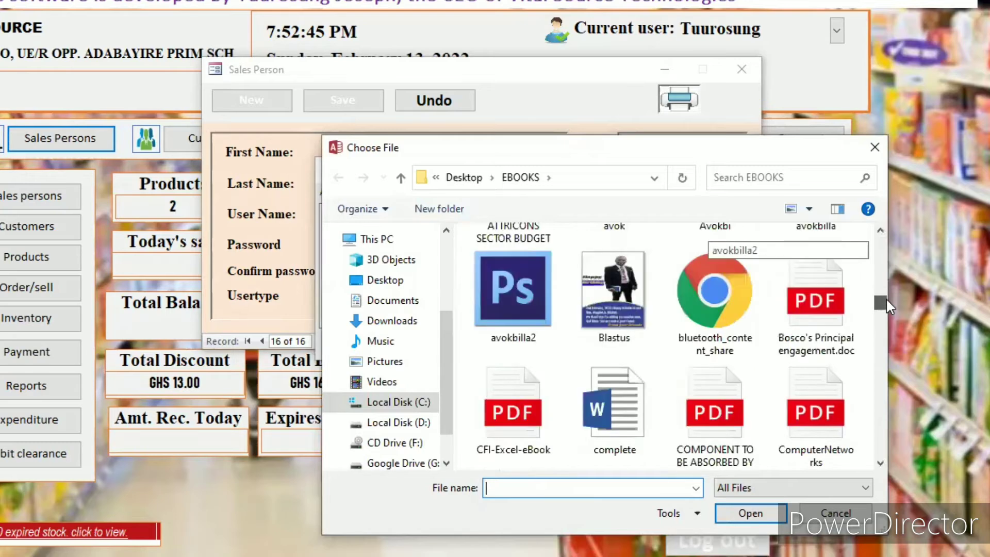
pyautogui.scroll(-5, 885, 322)
pyautogui.scroll(-3, 886, 335)
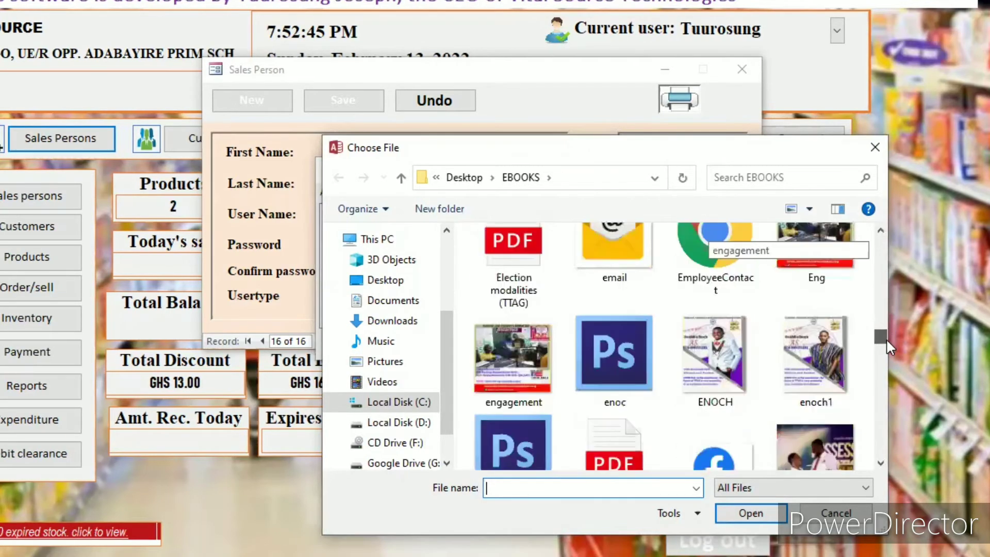
pyautogui.scroll(-3, 888, 348)
pyautogui.scroll(-3, 889, 352)
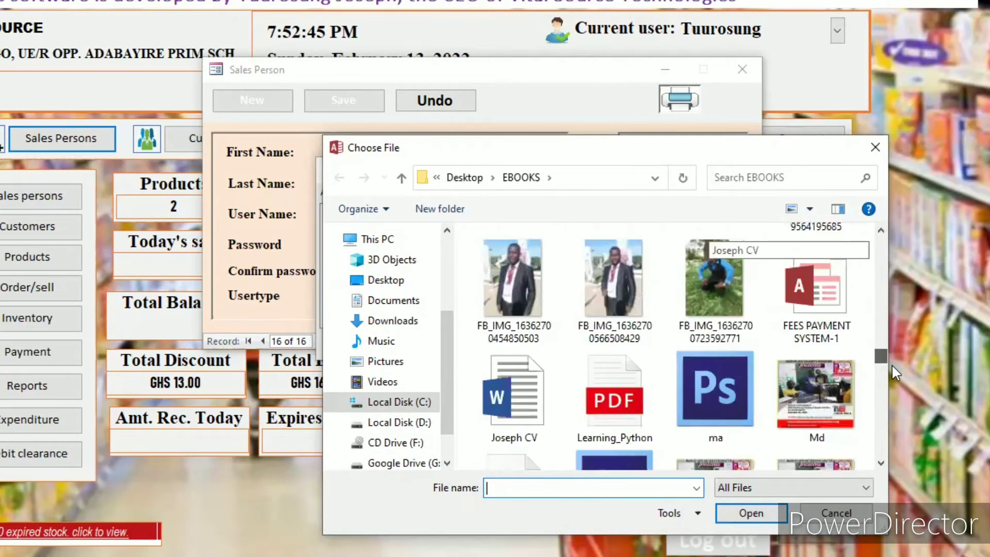
pyautogui.scroll(-3, 892, 364)
pyautogui.scroll(-3, 889, 385)
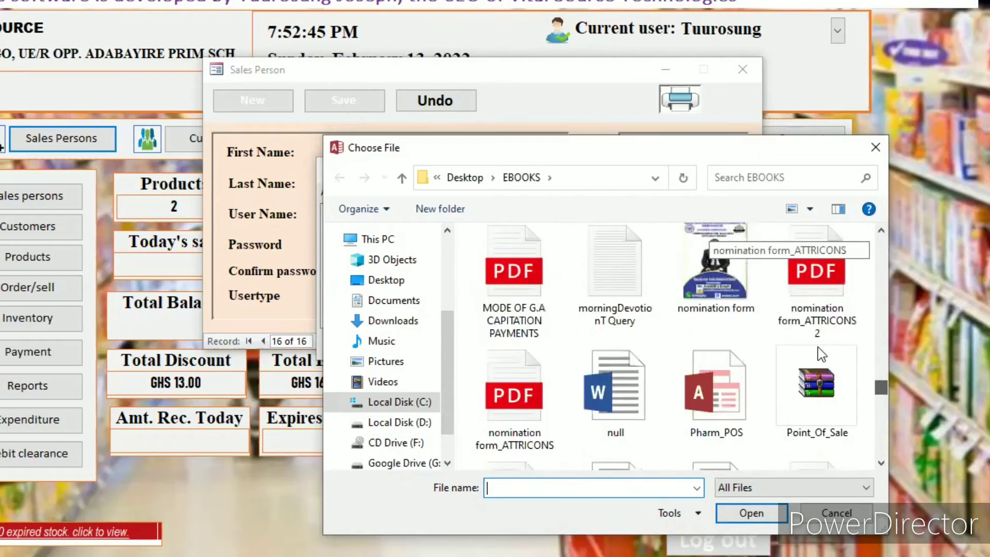
pyautogui.click(717, 258)
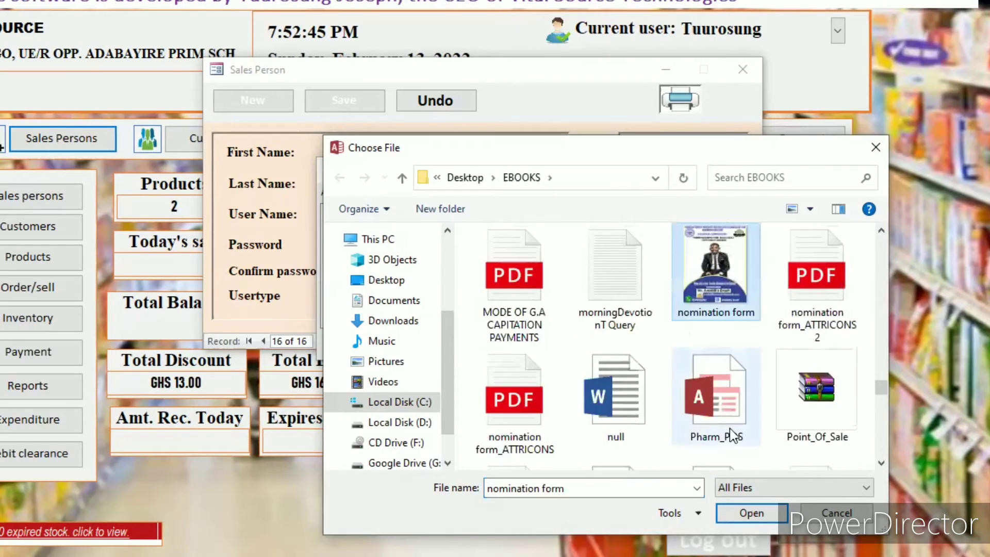
pyautogui.click(741, 514)
pyautogui.click(557, 347)
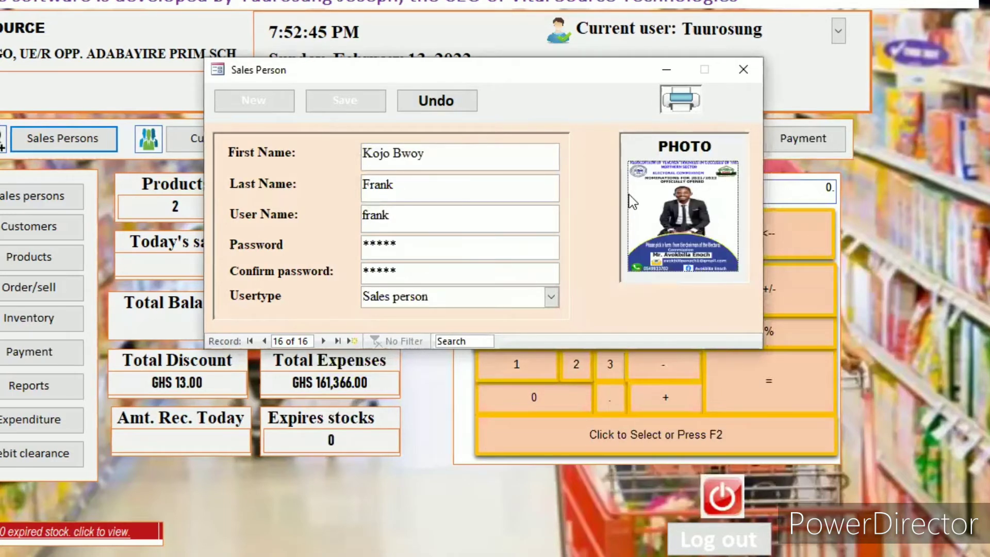
# Save the new sales person, then close the account_rec report and the Sales Person form
pyautogui.click(338, 98)
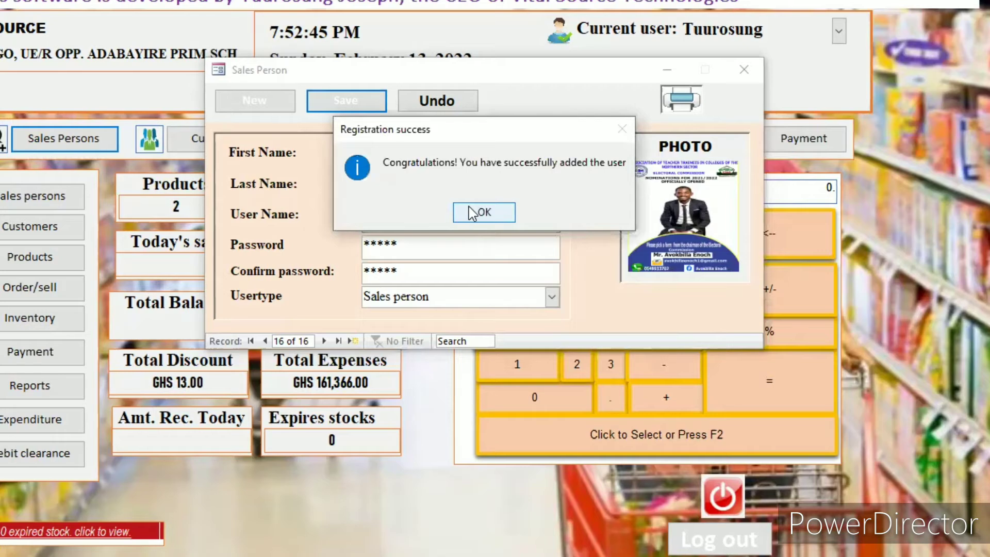
pyautogui.click(468, 207)
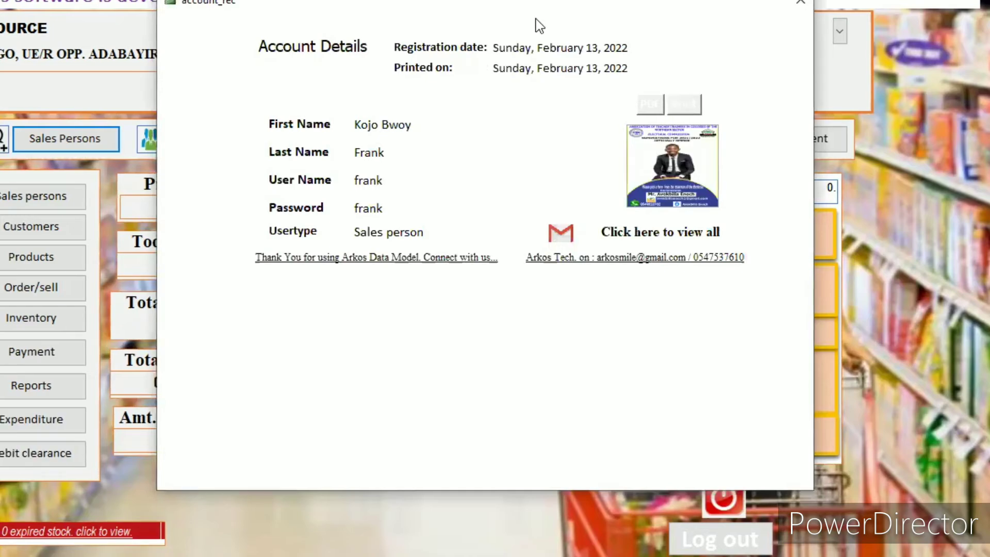
pyautogui.moveTo(495, 1); pyautogui.dragTo(376, 0)
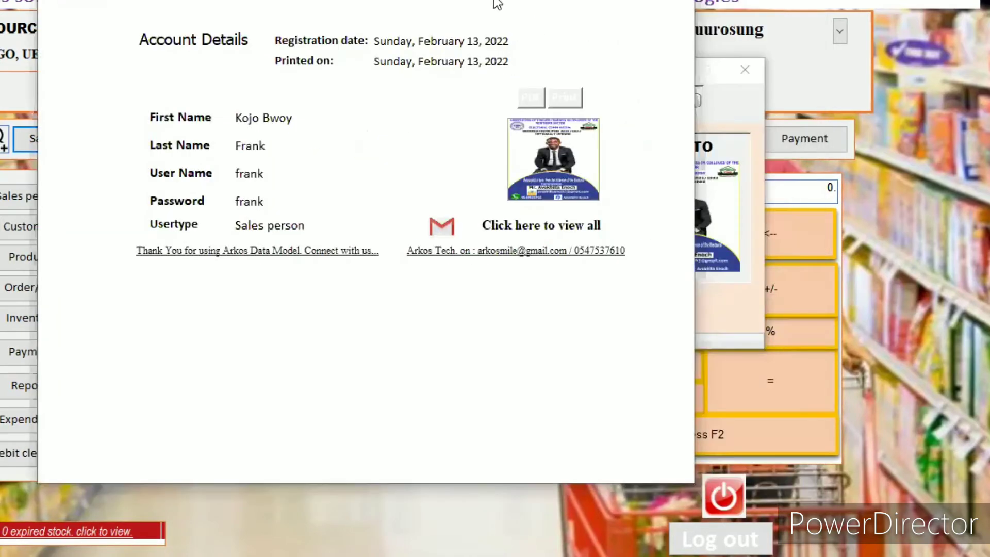
pyautogui.click(673, 5)
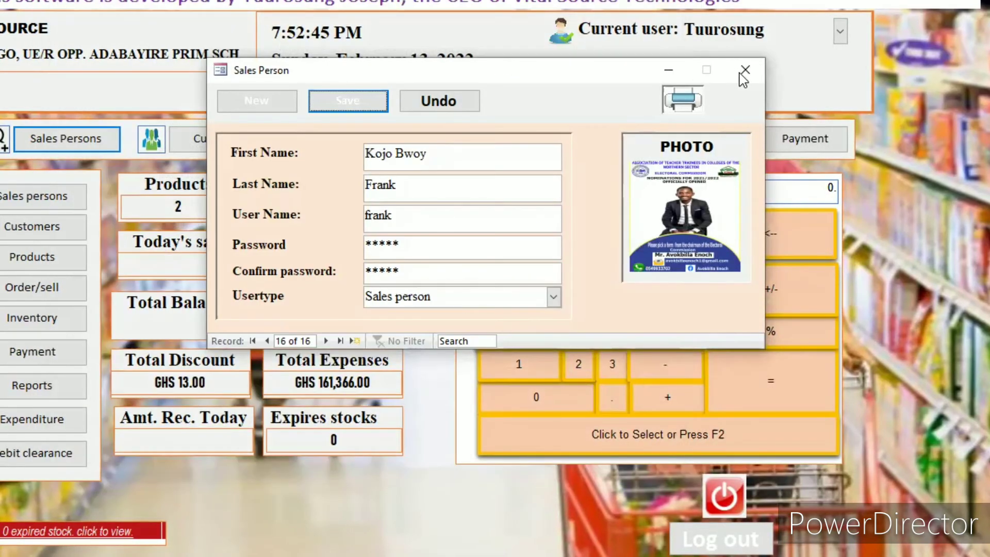
pyautogui.click(744, 70)
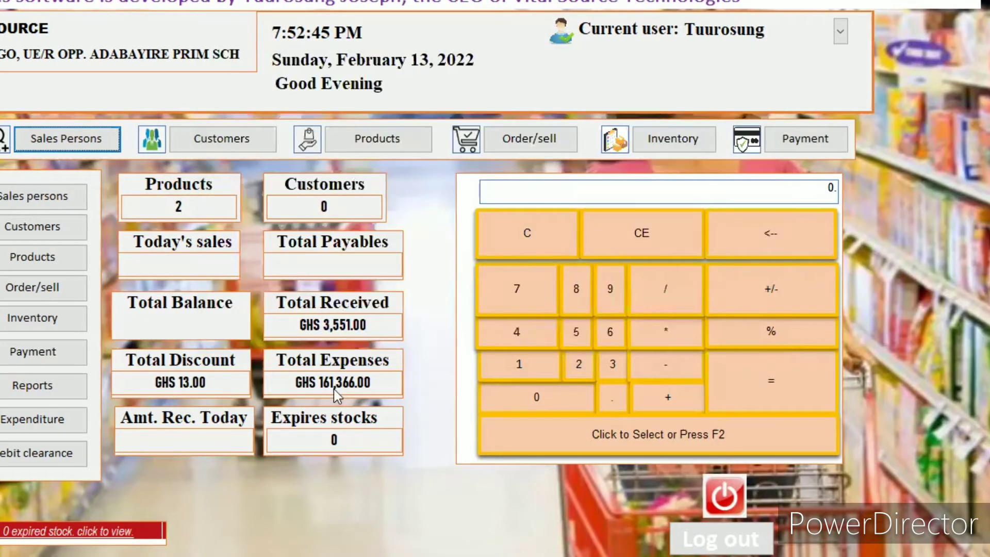
# Start a new expense record in the expenditures and name it Transportation
pyautogui.click(73, 420)
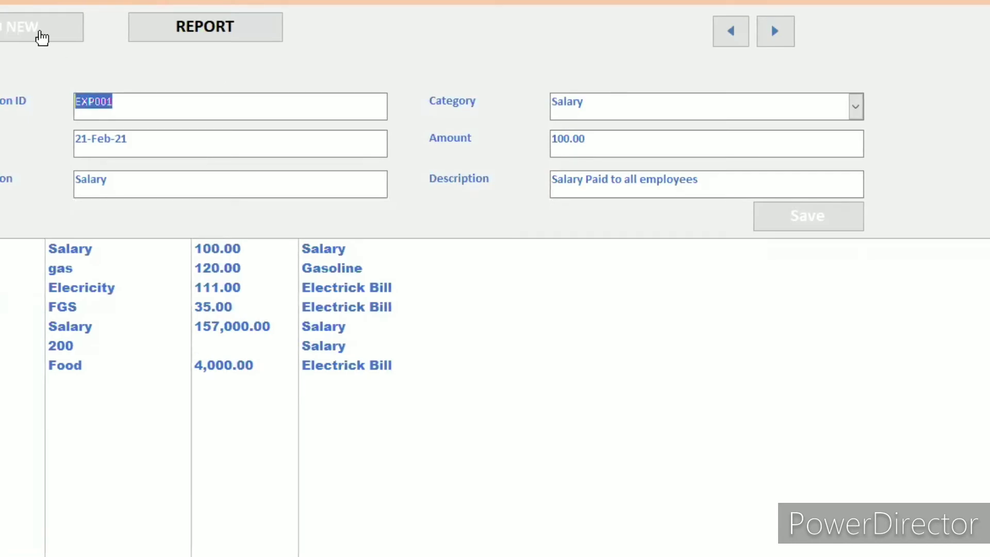
pyautogui.click(37, 33)
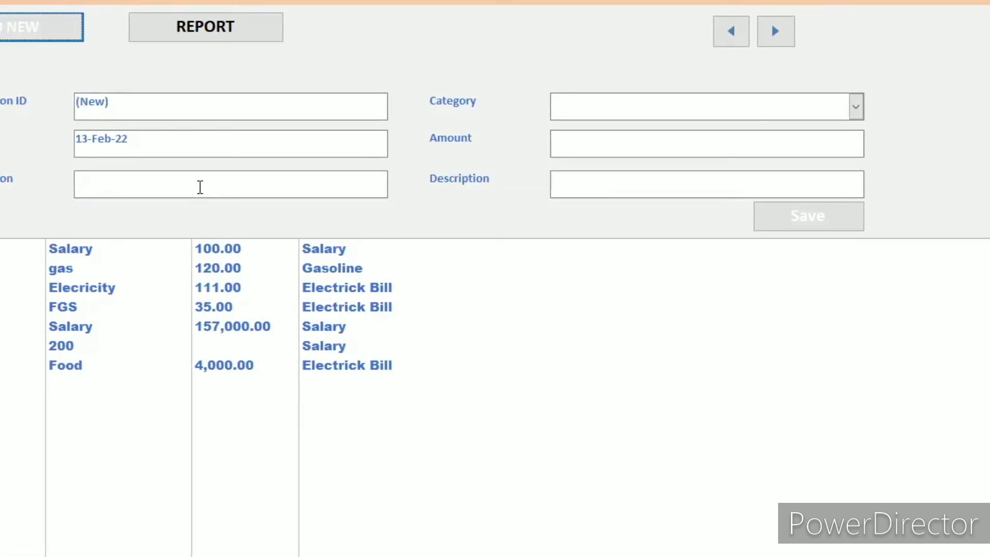
pyautogui.click(200, 186)
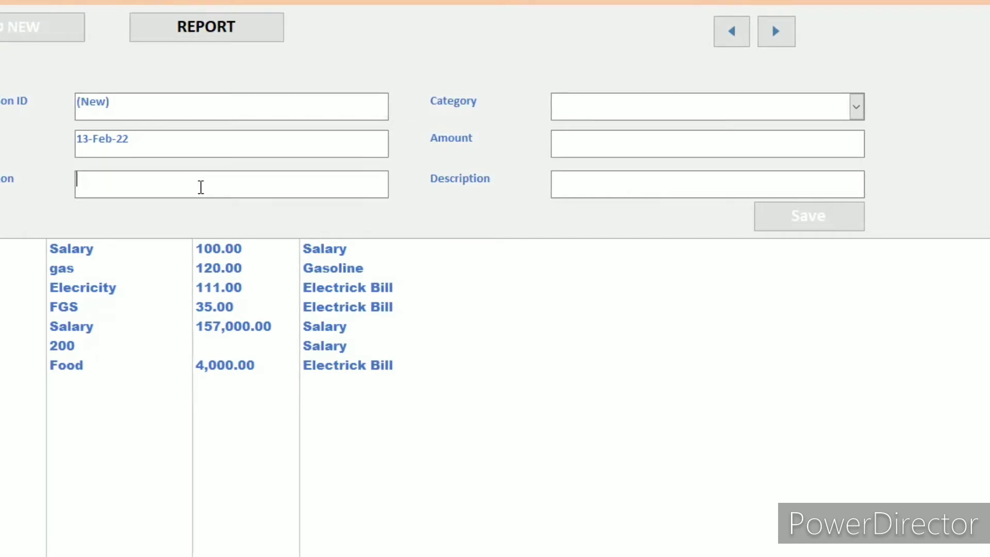
pyautogui.write('F')
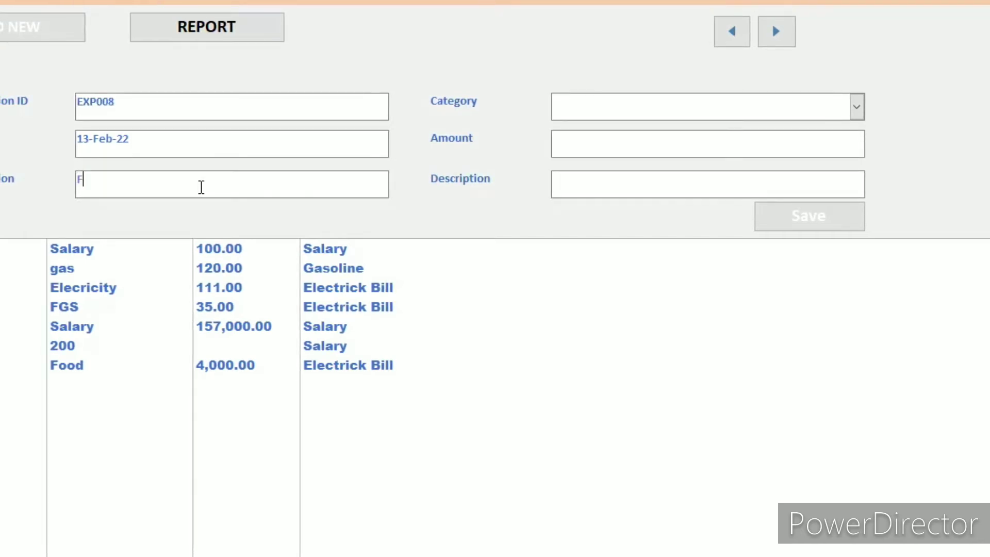
pyautogui.press('BackSpace')
pyautogui.write('Tra')
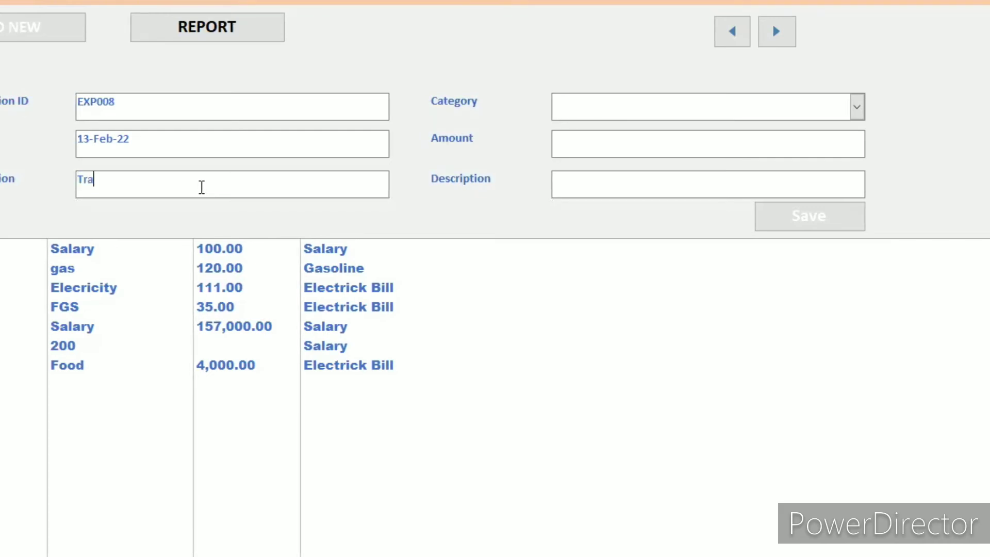
pyautogui.write('nsportat')
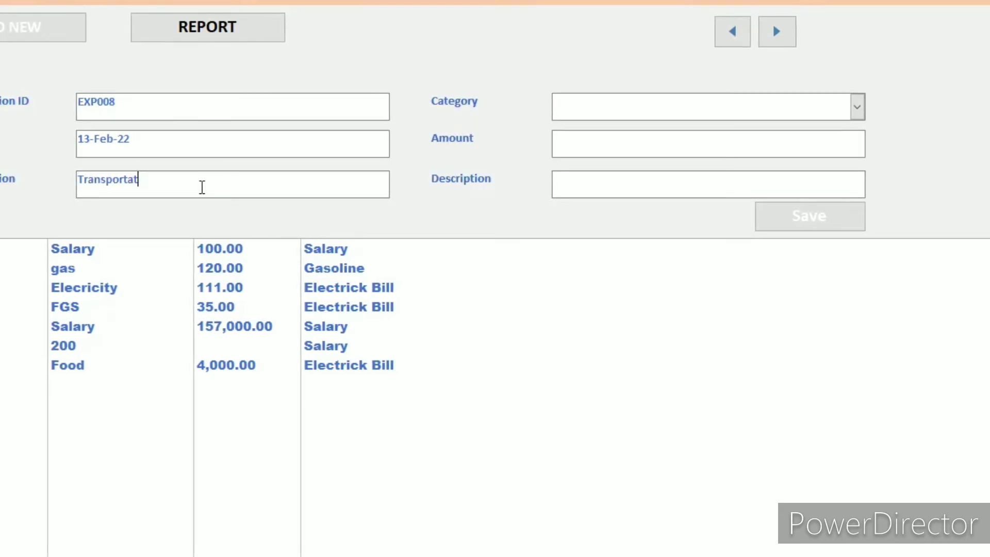
pyautogui.write('ion')
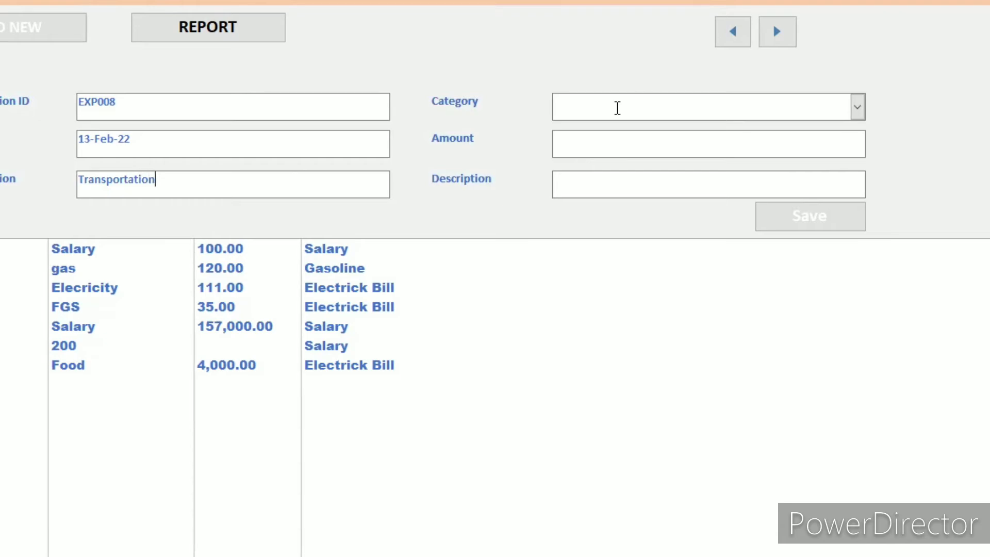
# Set the category to Transport and amount to 500.00, then save the expense
pyautogui.click(858, 110)
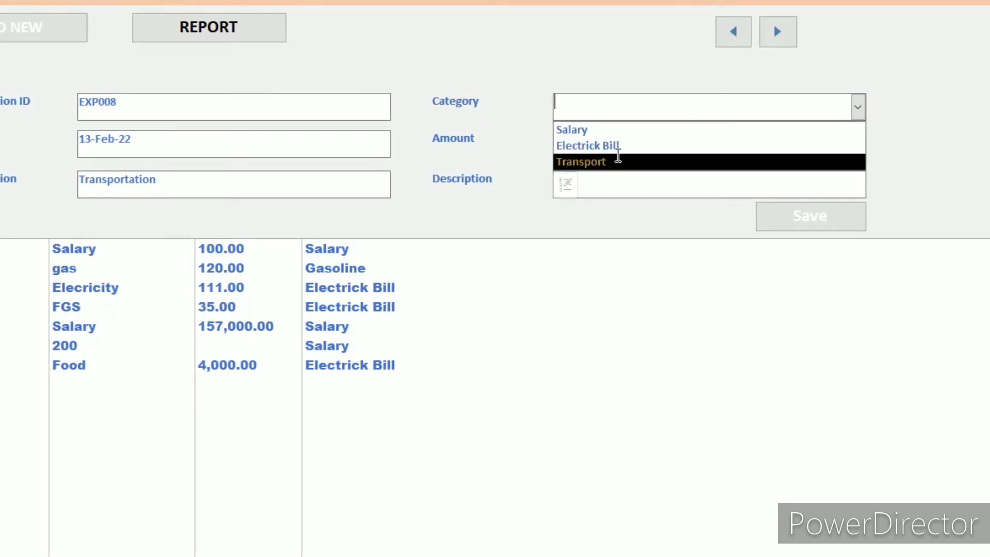
pyautogui.click(625, 160)
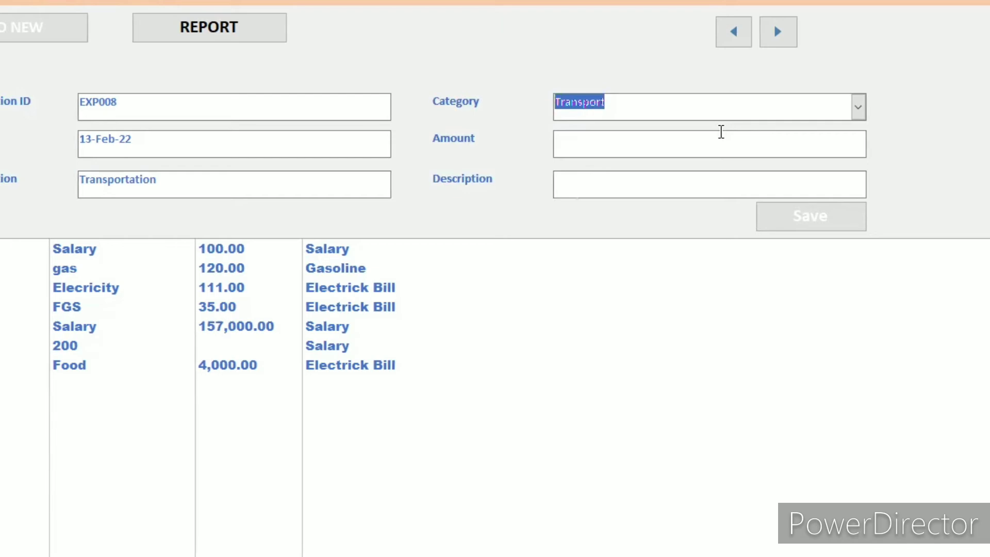
pyautogui.click(721, 133)
pyautogui.write('500')
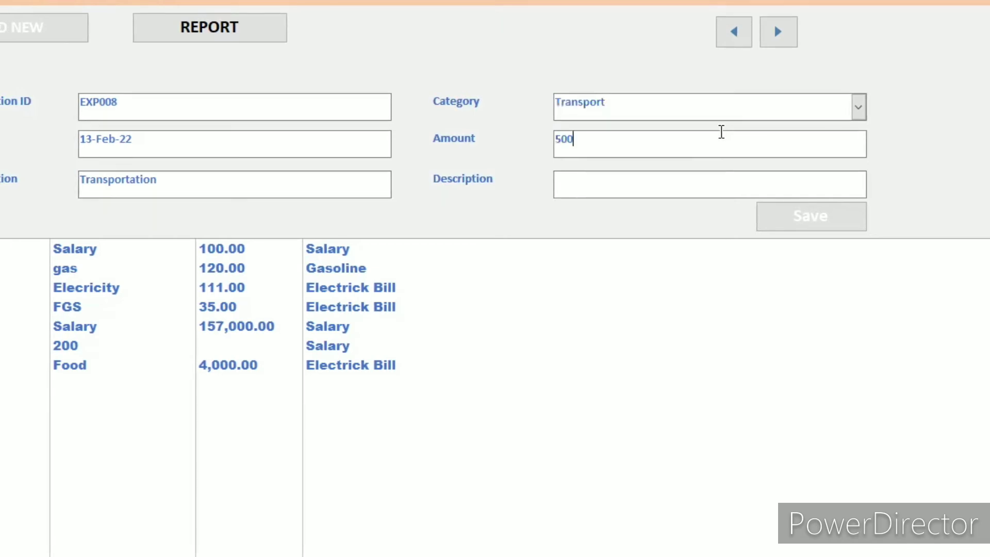
pyautogui.write('.00')
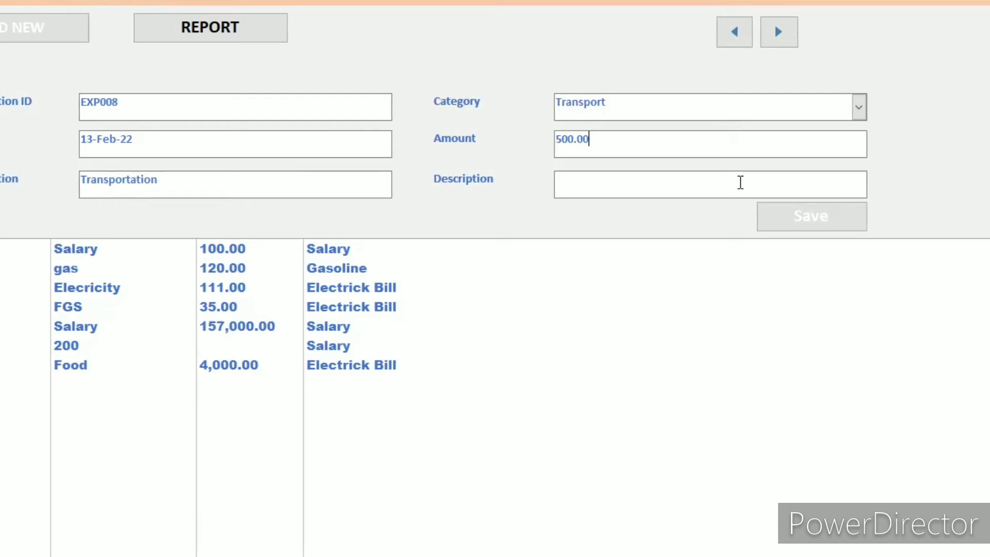
pyautogui.press('Tab')
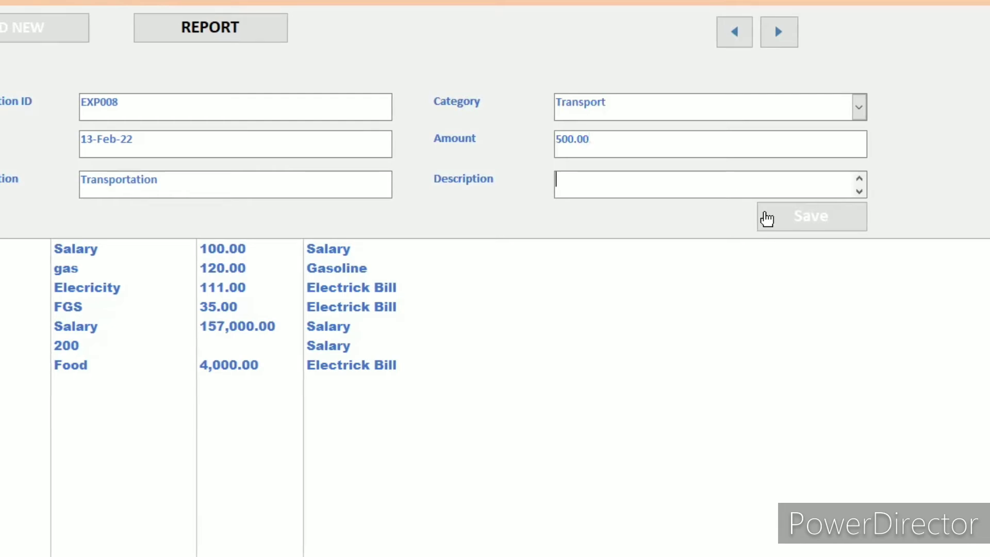
pyautogui.click(780, 218)
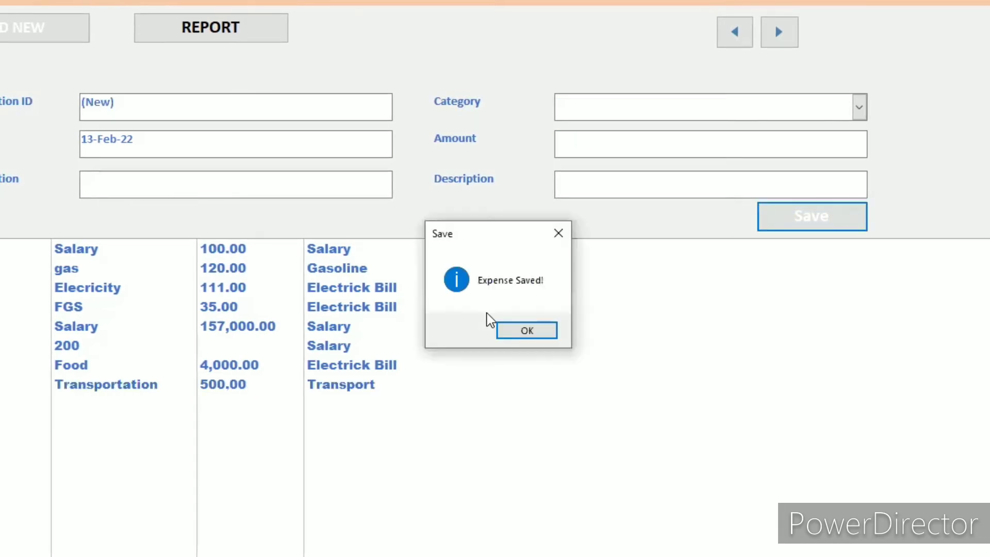
pyautogui.click(511, 334)
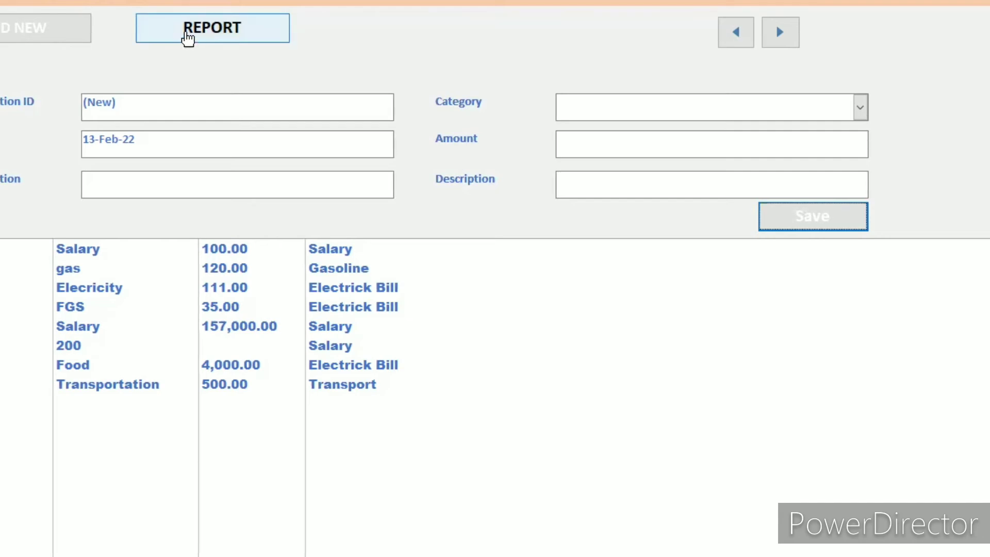
pyautogui.click(187, 34)
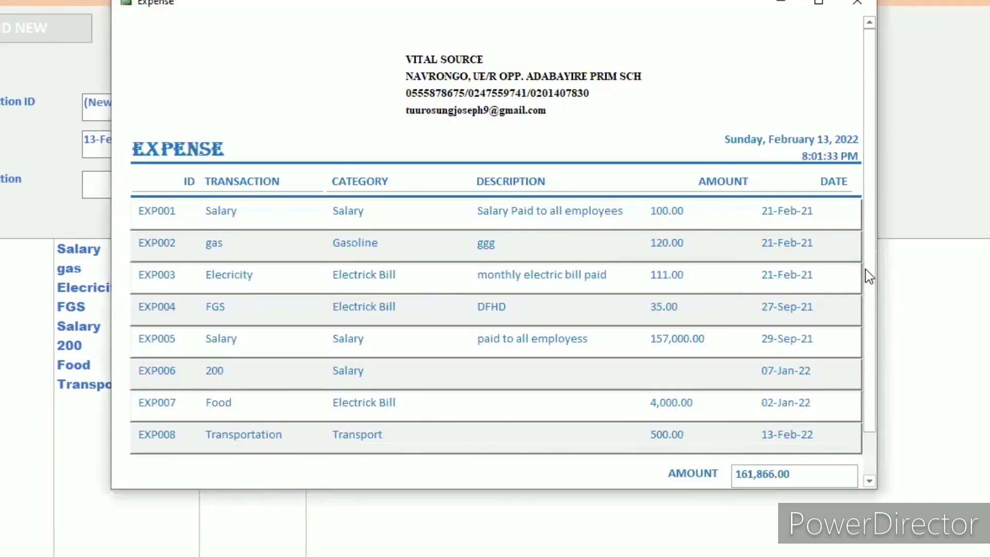
pyautogui.scroll(-2, 868, 317)
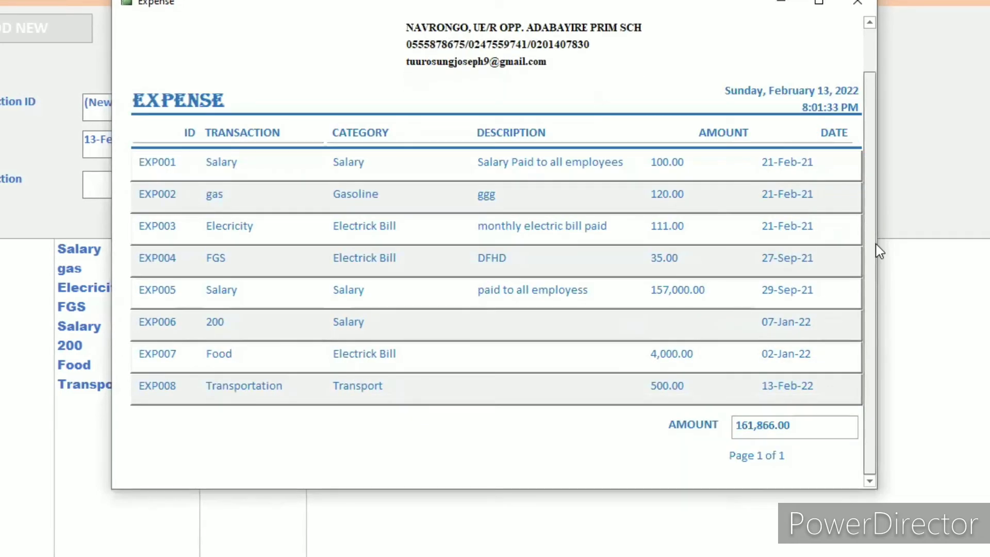
pyautogui.scroll(2, 872, 237)
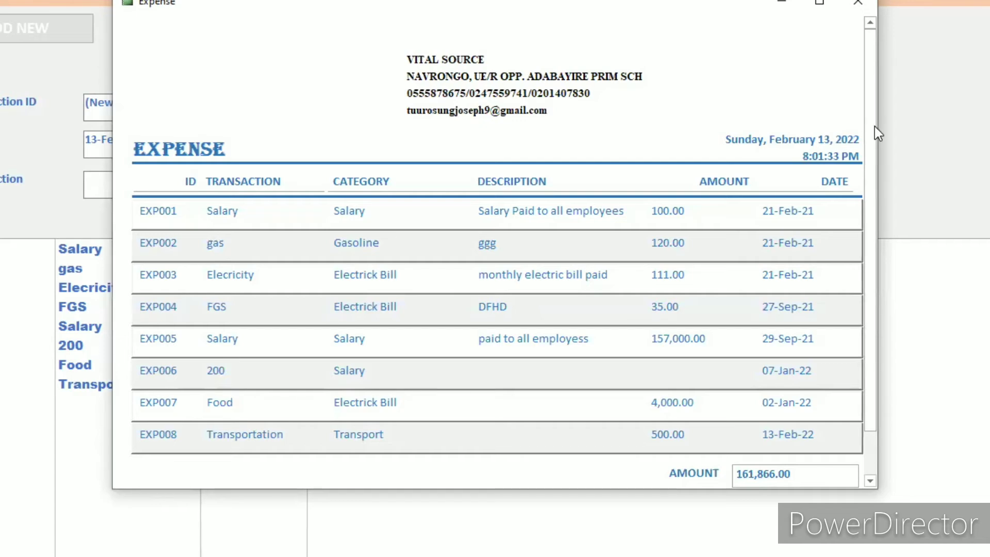
pyautogui.scroll(-2, 878, 206)
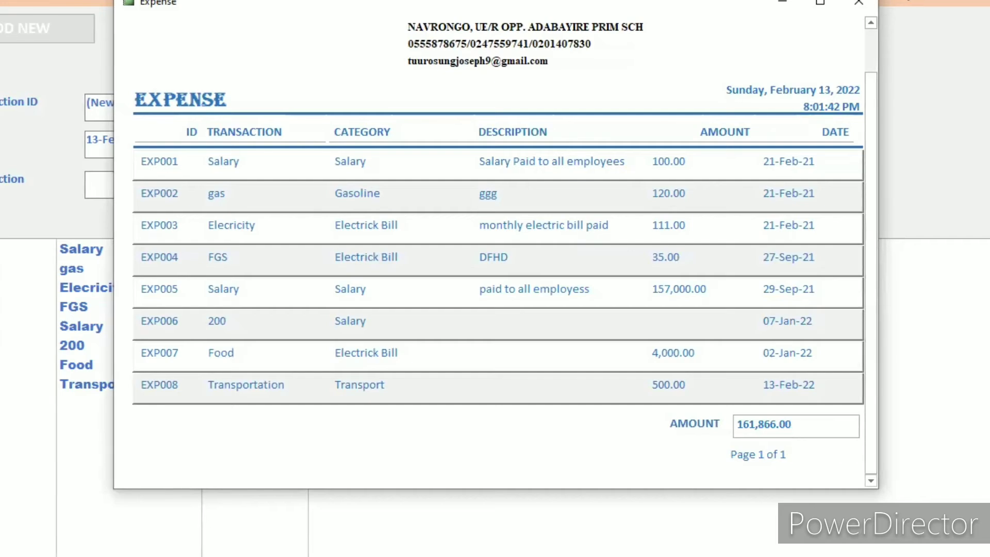
pyautogui.click(859, 2)
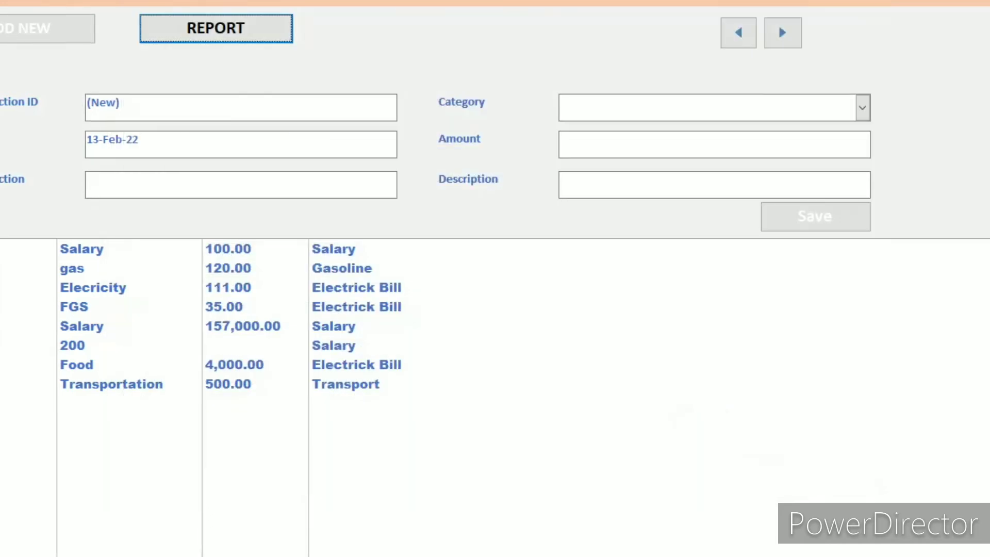
pyautogui.click(858, 3)
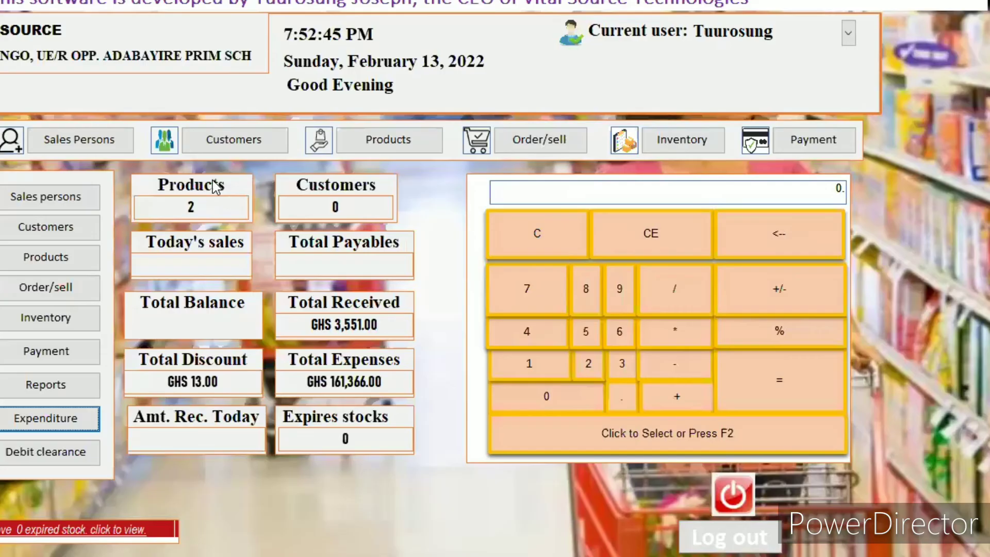
# Open the Order/sell form on sale 11512022 and try the Done and Add to cart buttons
pyautogui.click(71, 282)
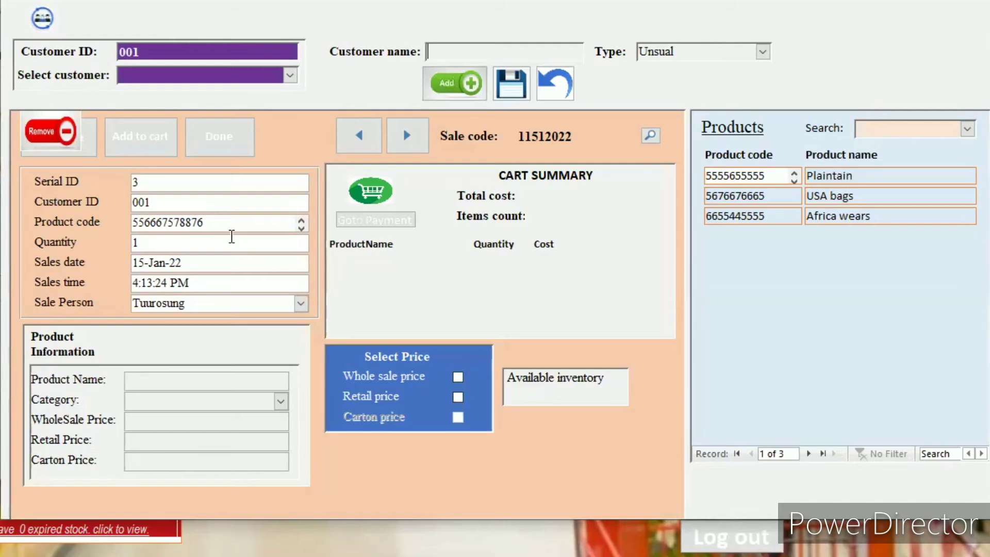
pyautogui.click(232, 241)
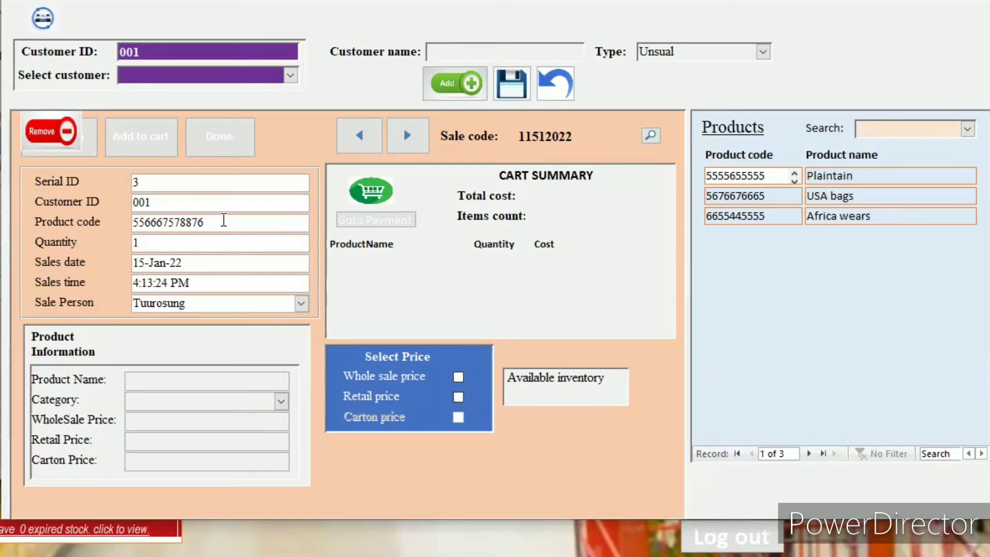
pyautogui.click(270, 222)
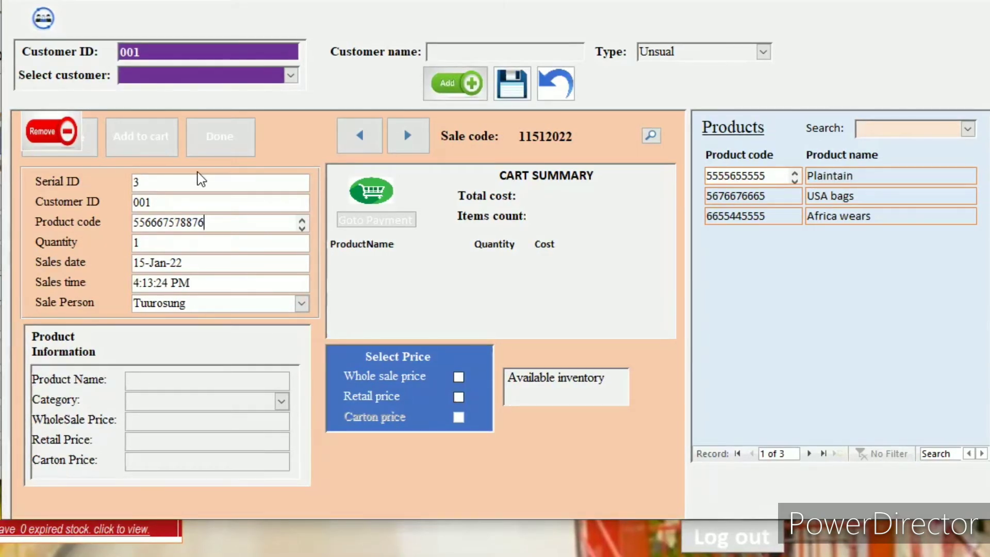
pyautogui.click(213, 143)
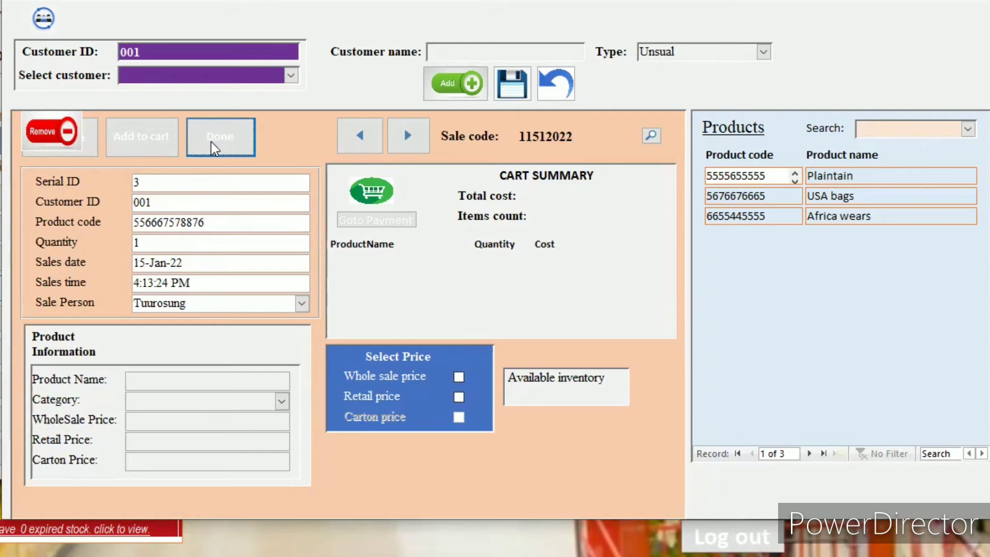
pyautogui.click(123, 148)
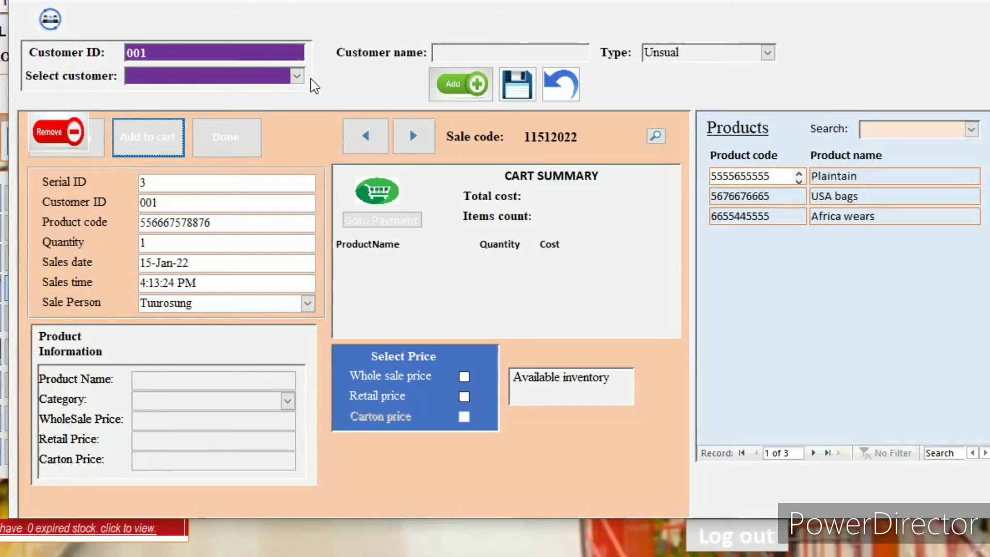
pyautogui.click(297, 76)
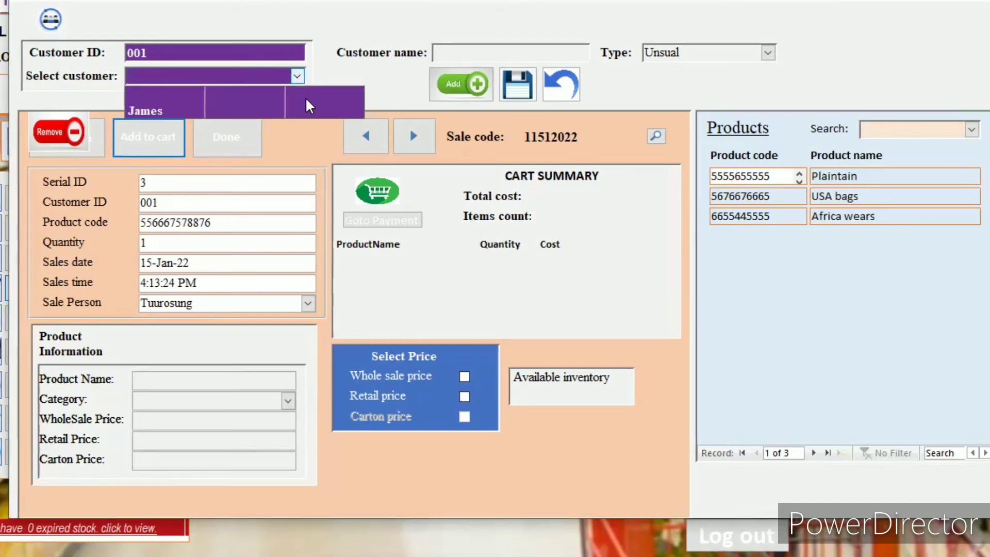
pyautogui.click(679, 204)
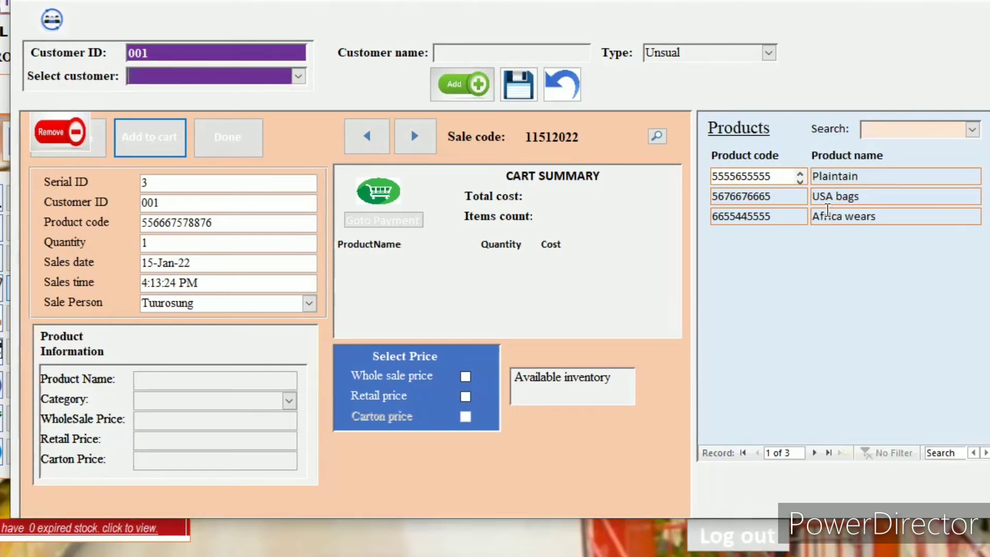
pyautogui.click(867, 175)
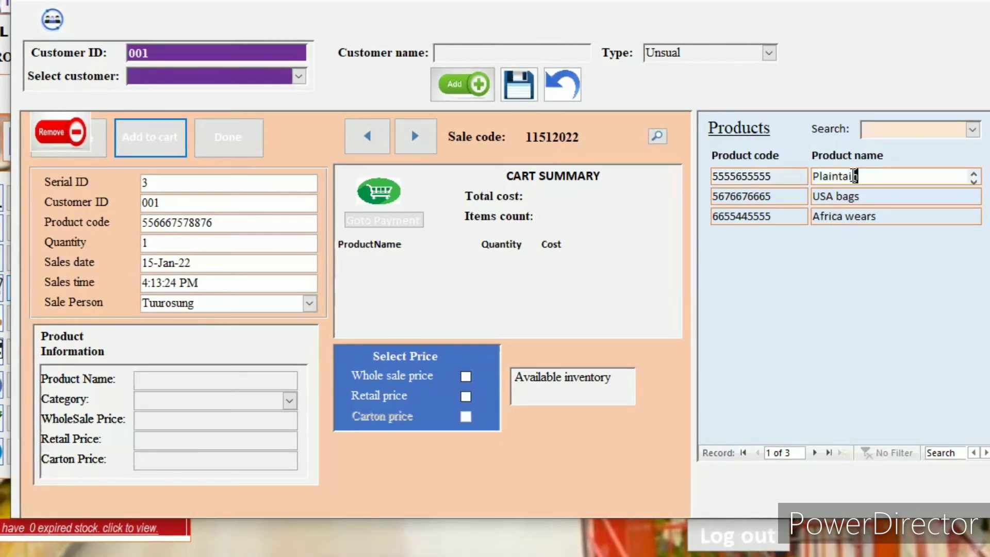
pyautogui.moveTo(781, 176); pyautogui.dragTo(712, 180)
pyautogui.hotkey('ctrl', 'c')
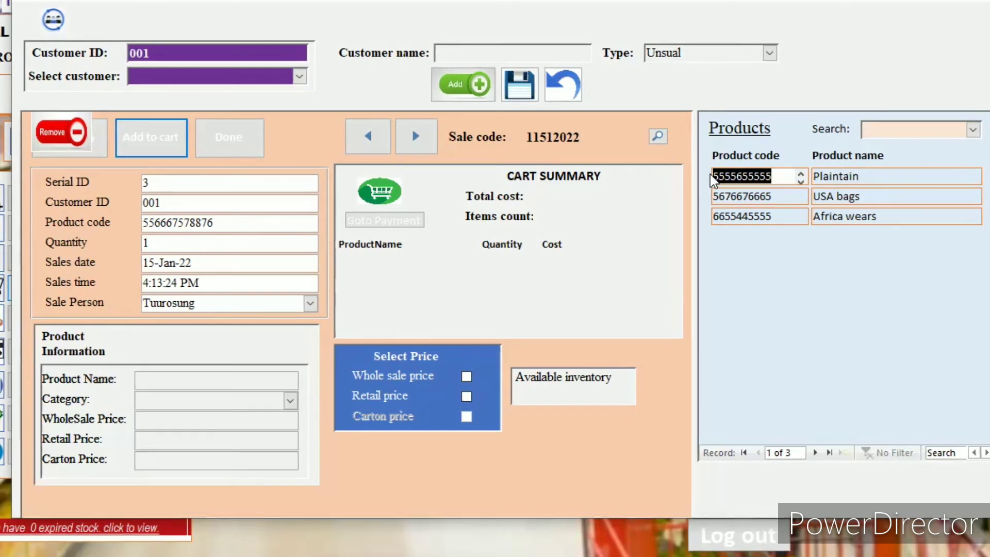
pyautogui.click(221, 220)
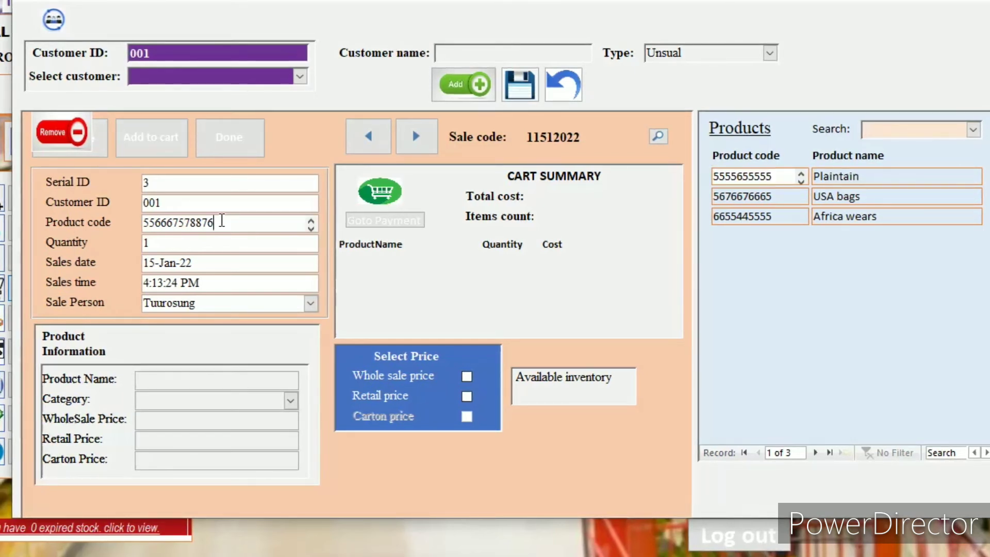
pyautogui.press('BackSpace')
pyautogui.press('BackSpace')
pyautogui.press('BackSpace')
pyautogui.press('BackSpace')
pyautogui.press('BackSpace')
pyautogui.press('BackSpace')
pyautogui.press('BackSpace')
pyautogui.press('BackSpace')
pyautogui.press('BackSpace')
pyautogui.press('BackSpace')
pyautogui.press('BackSpace')
pyautogui.press('BackSpace')
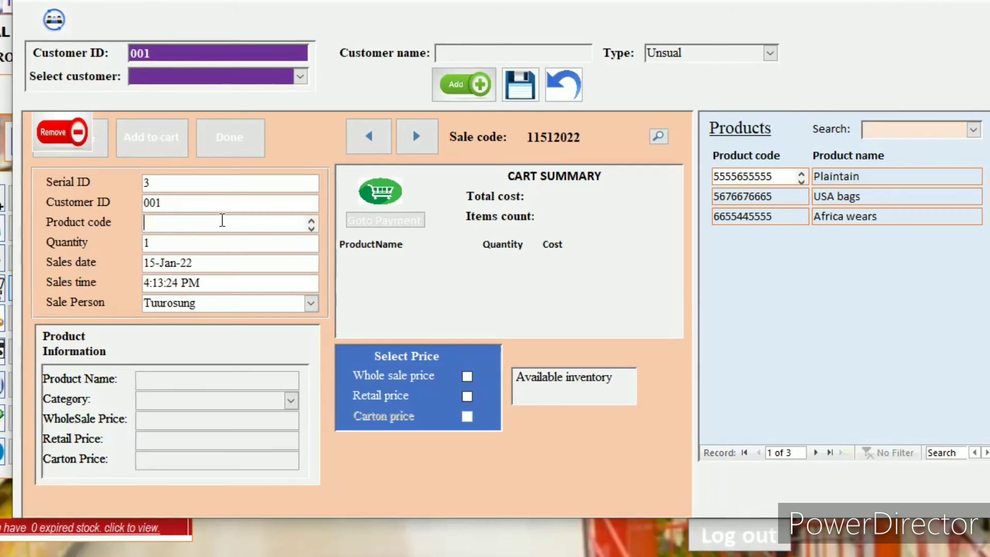
pyautogui.hotkey('ctrl', 'v')
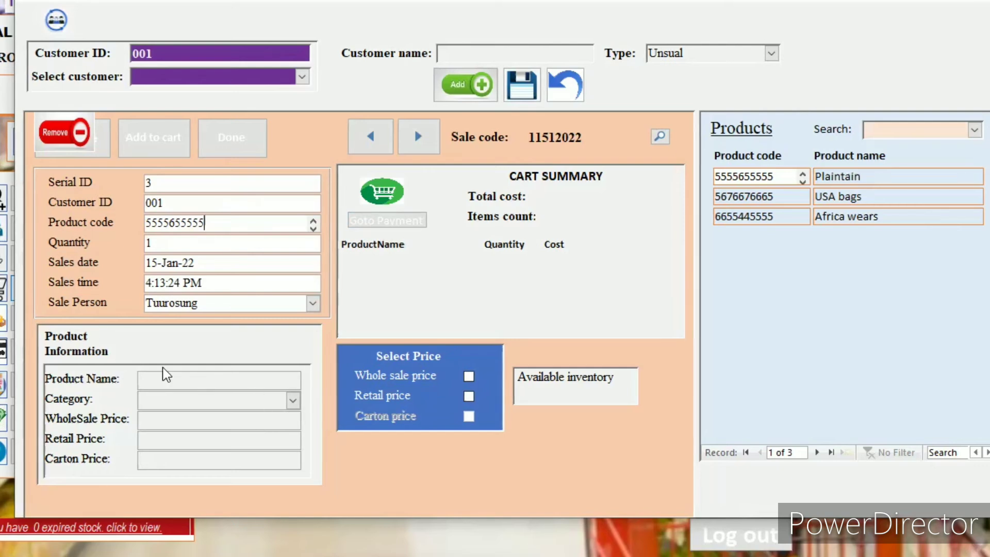
# Price the sale at Retail price, leaving Whole sale price unticked
pyautogui.click(294, 406)
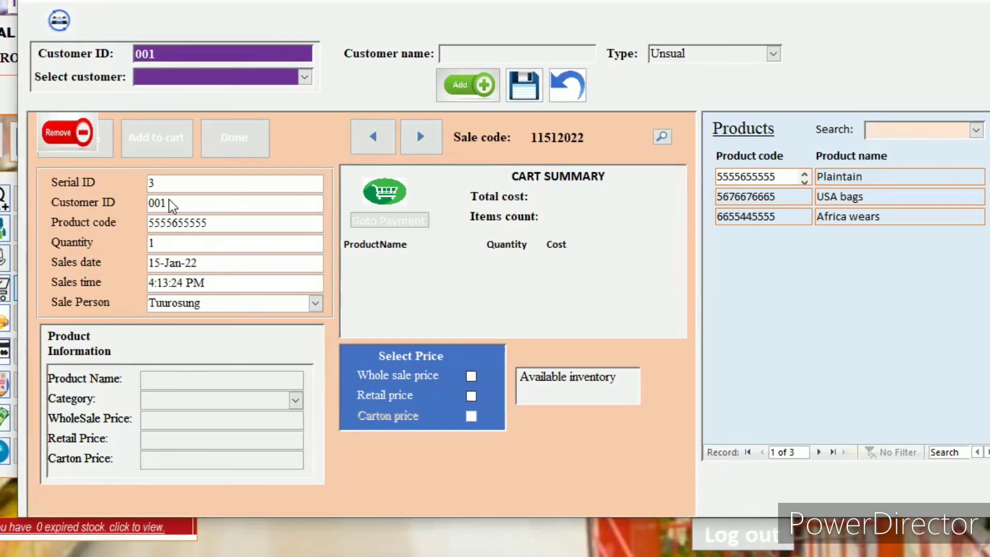
pyautogui.click(472, 379)
pyautogui.click(473, 396)
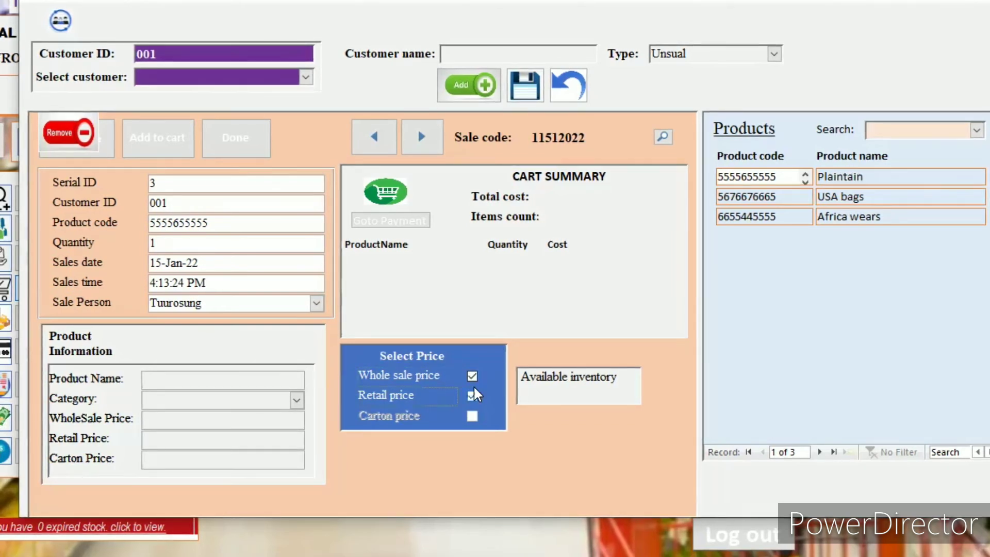
pyautogui.click(472, 376)
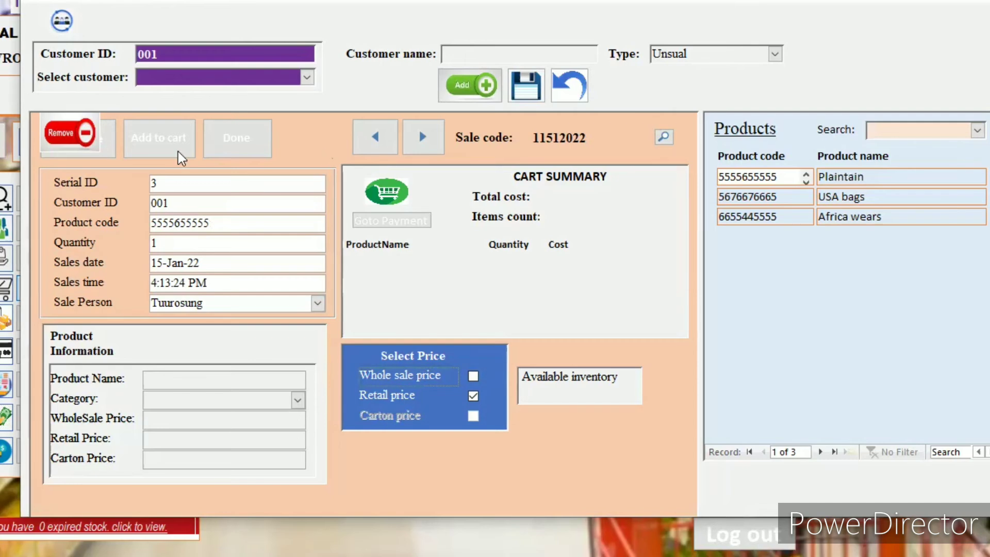
# Try Done, Add to cart and Goto Payment, which raises a Type mismatch error
pyautogui.click(232, 148)
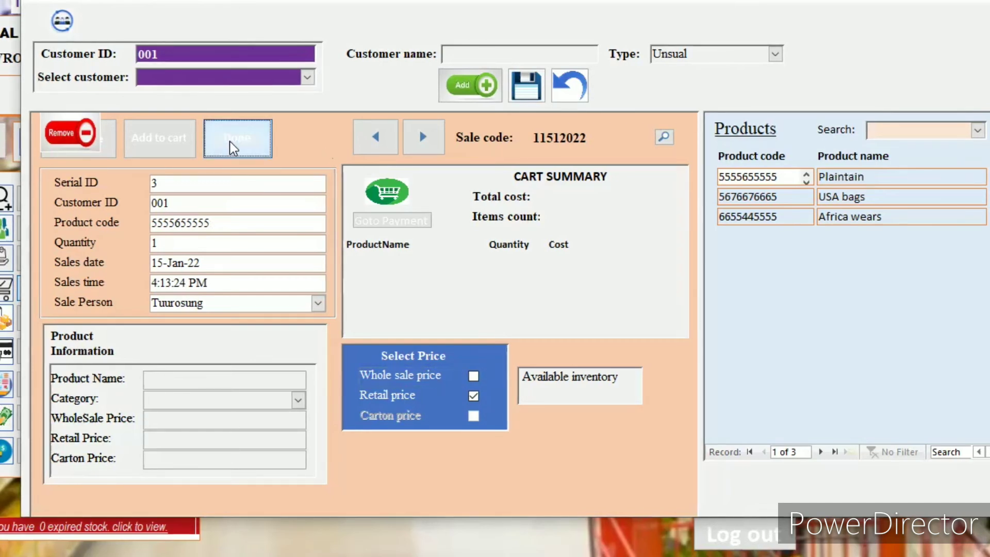
pyautogui.click(171, 147)
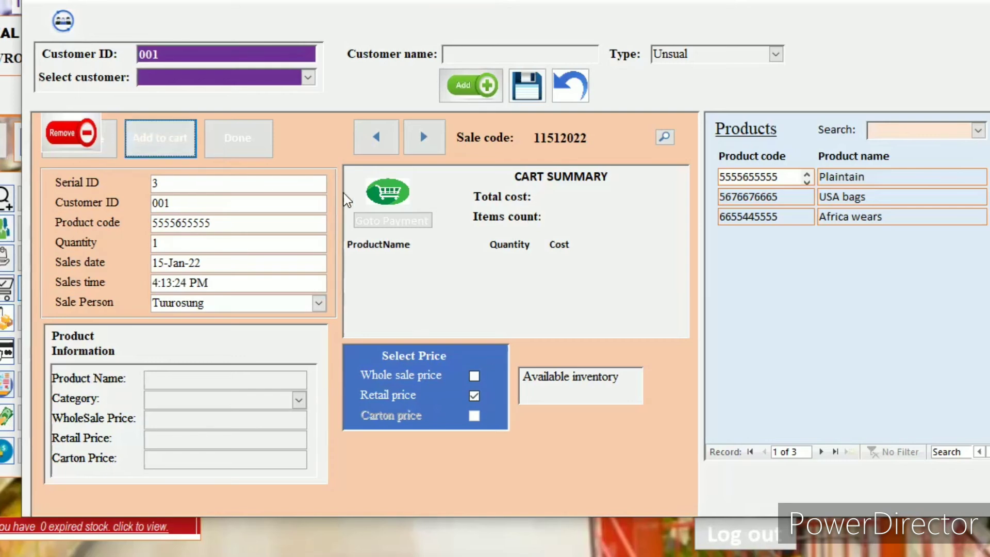
pyautogui.click(360, 222)
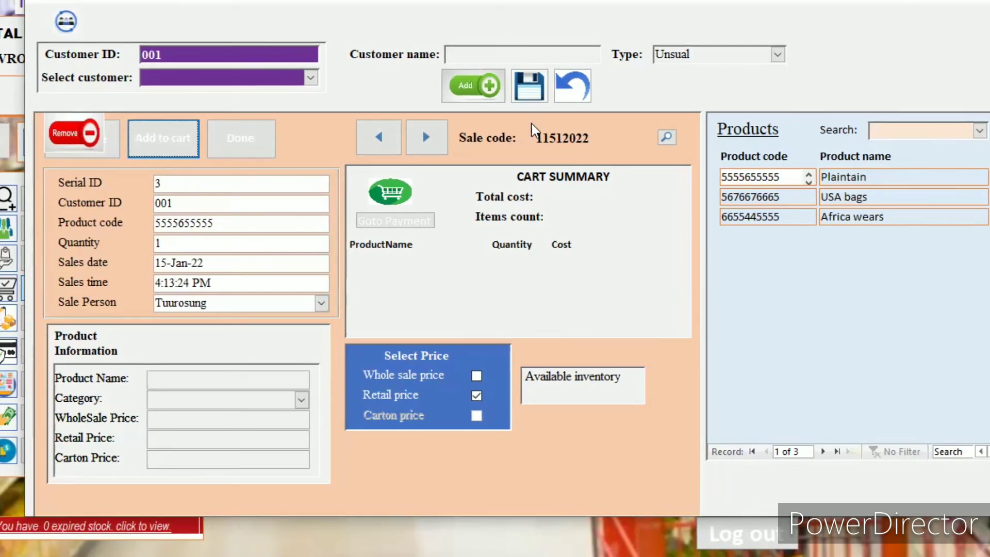
pyautogui.click(402, 225)
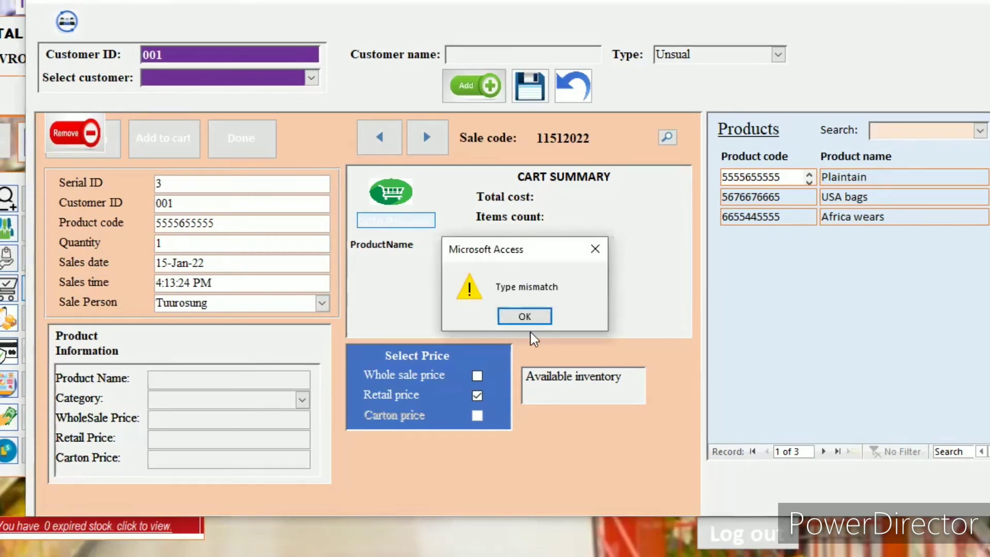
# Dismiss the Type mismatch error and Macro Single Step window, then try adding a customer, which fails
pyautogui.press('Return')
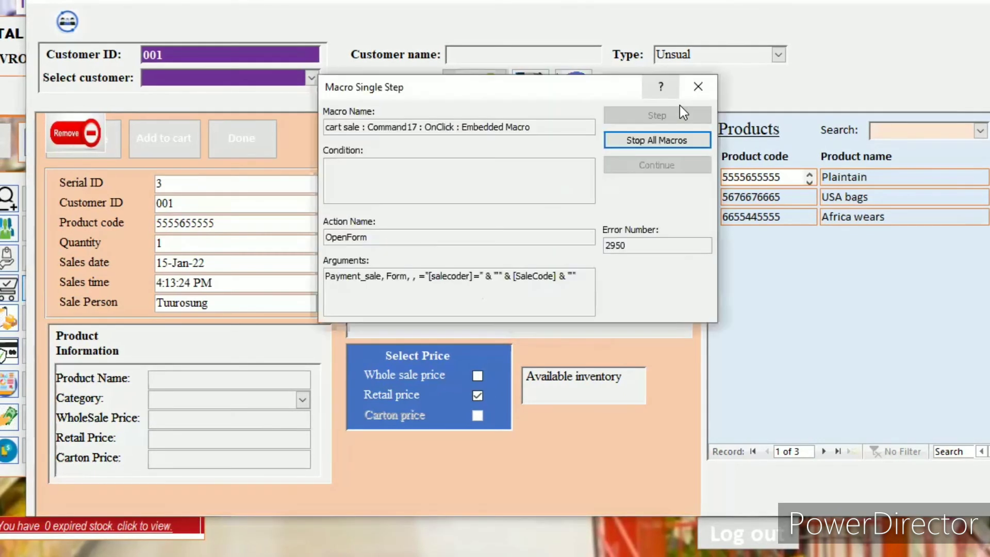
pyautogui.click(694, 89)
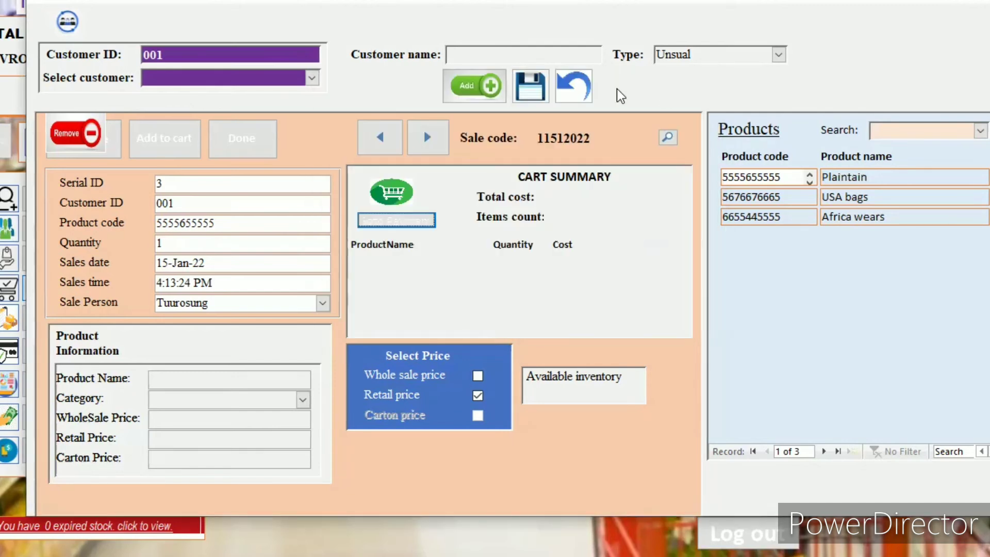
pyautogui.click(492, 86)
pyautogui.click(517, 212)
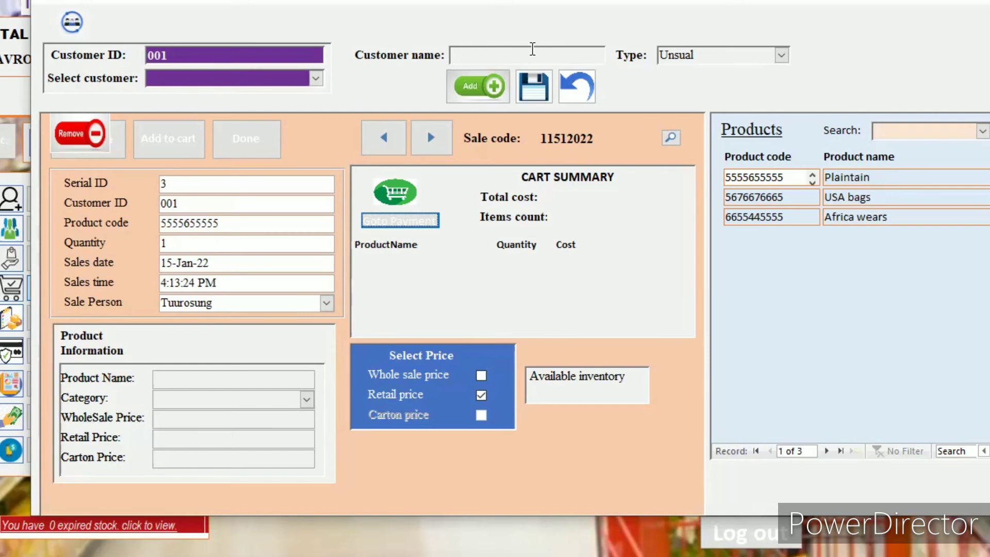
# Save the customer as a Usual customer, then try adding Plaintain to the cart and dismiss the record error
pyautogui.click(530, 82)
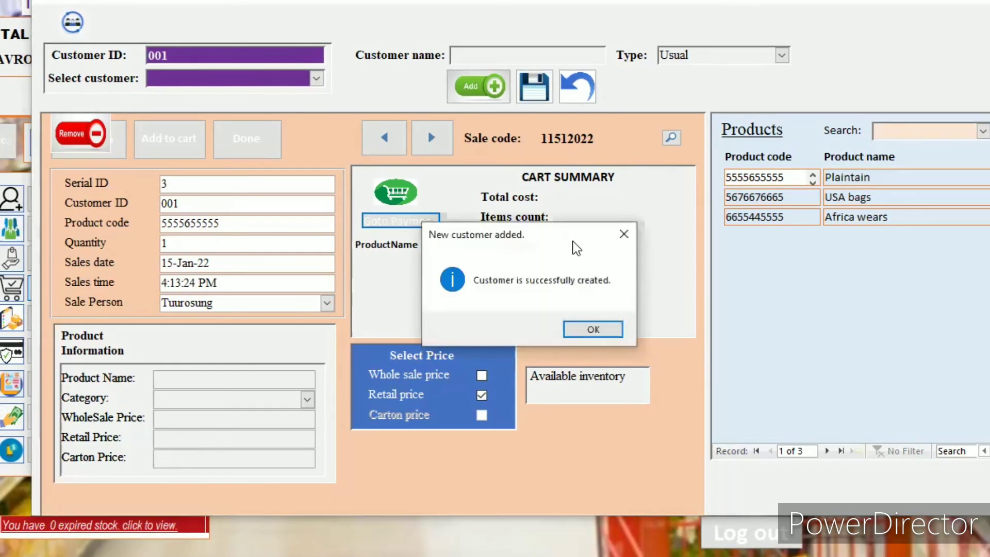
pyautogui.click(588, 330)
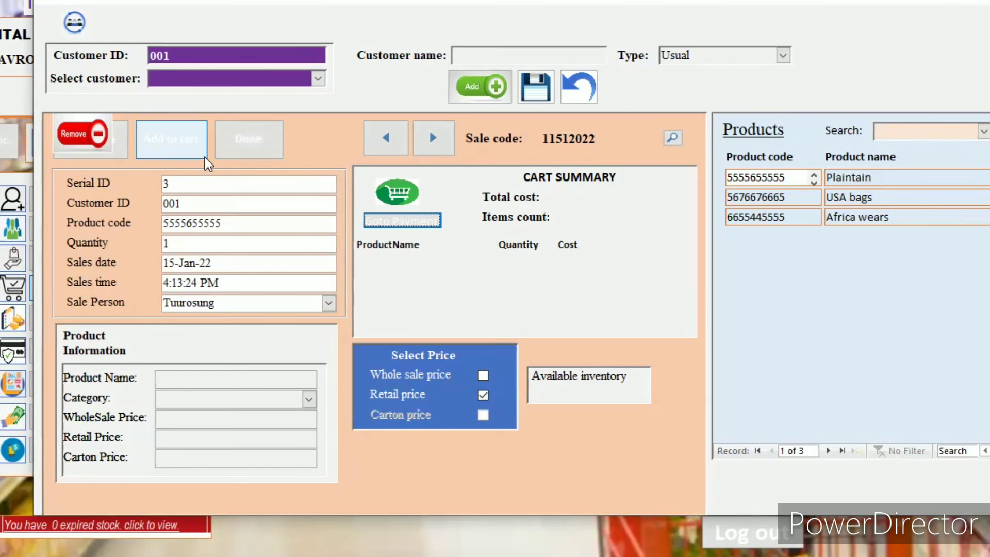
pyautogui.click(185, 146)
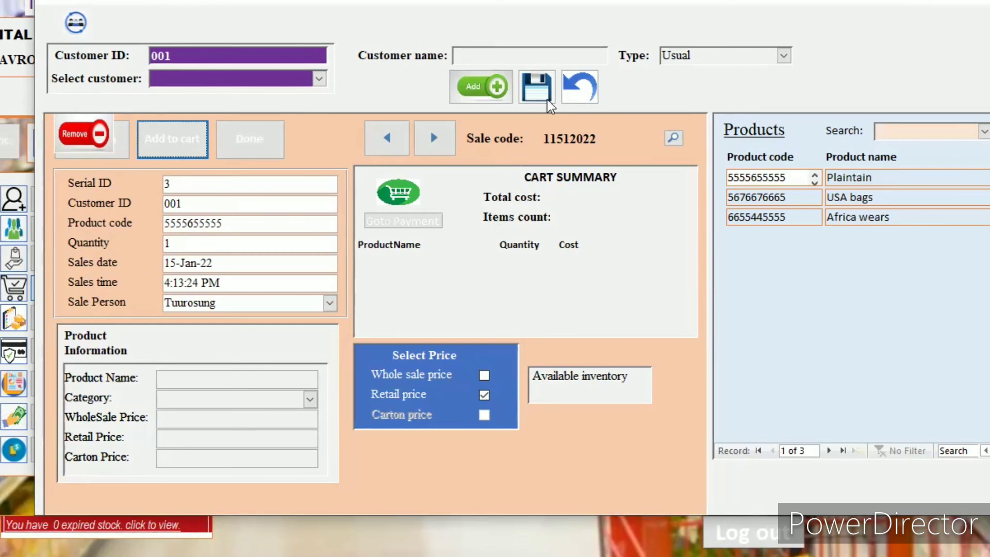
pyautogui.click(571, 92)
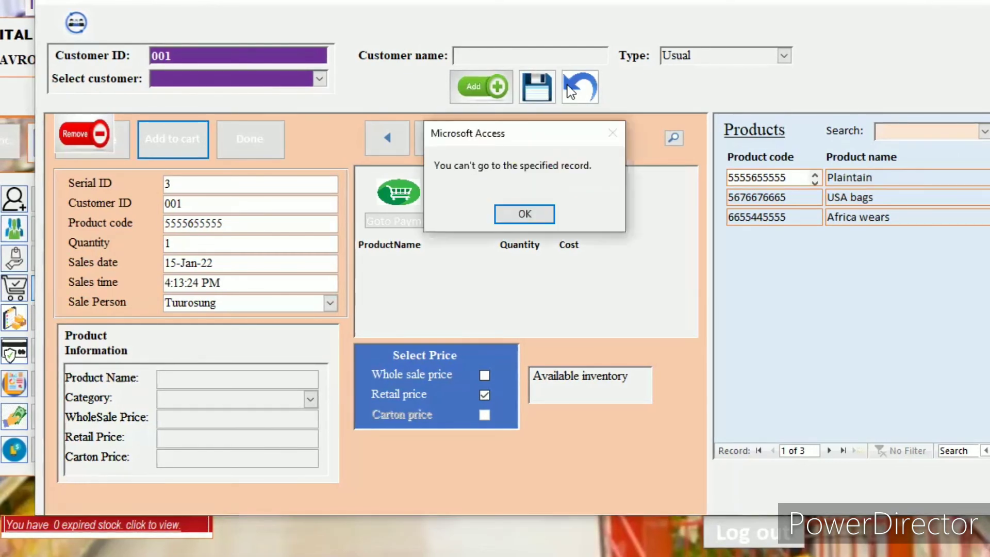
pyautogui.click(524, 215)
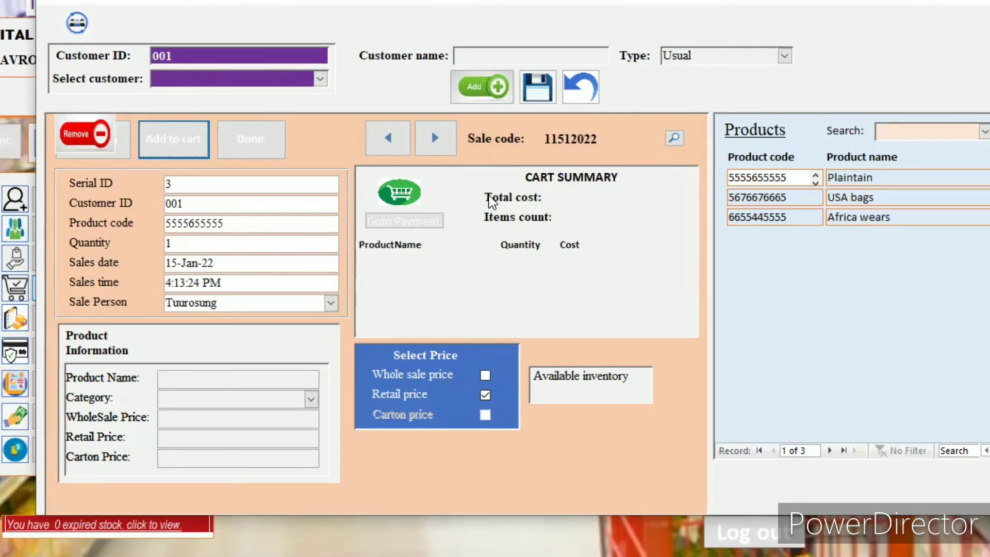
pyautogui.click(311, 399)
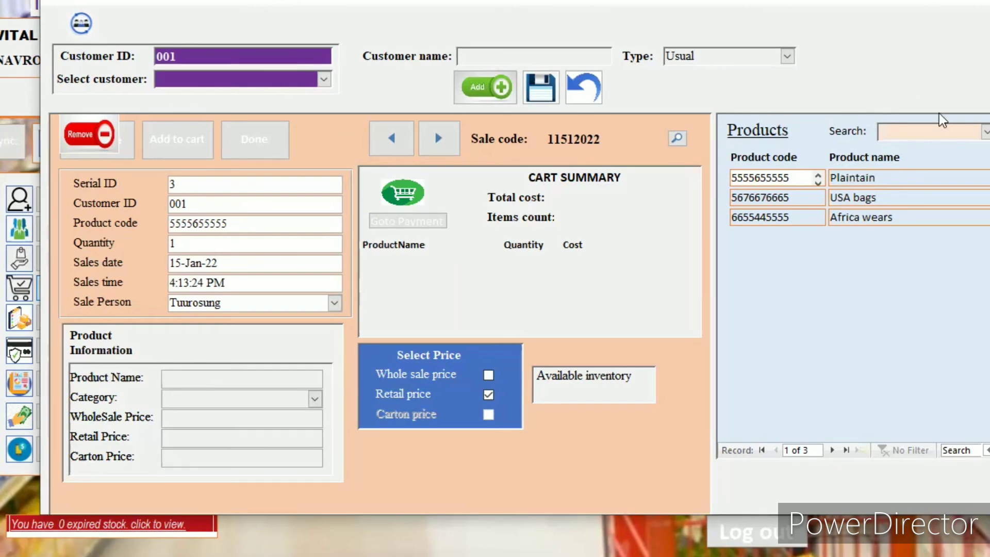
# Close the Order/sell form and look over the Customer dialog's fields
pyautogui.click(984, 3)
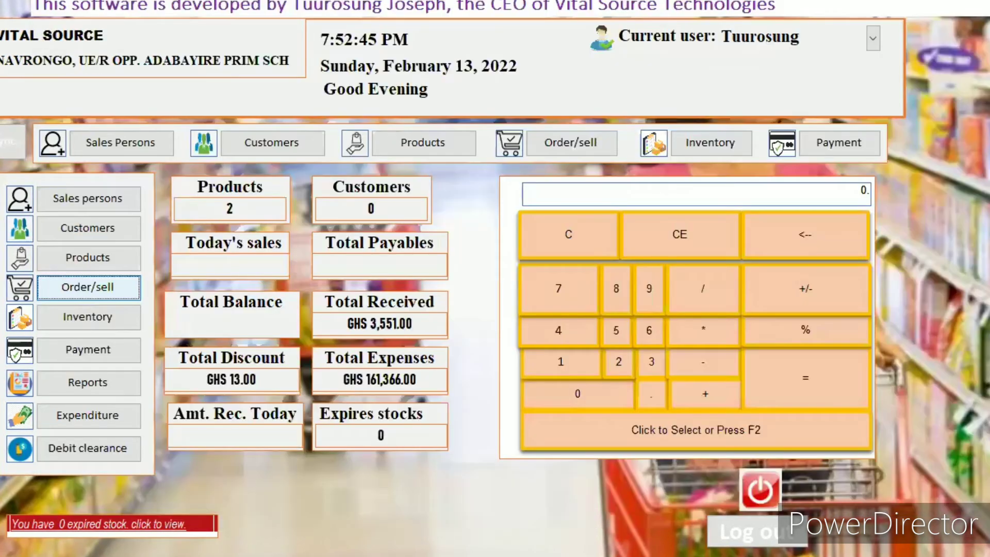
pyautogui.click(582, 143)
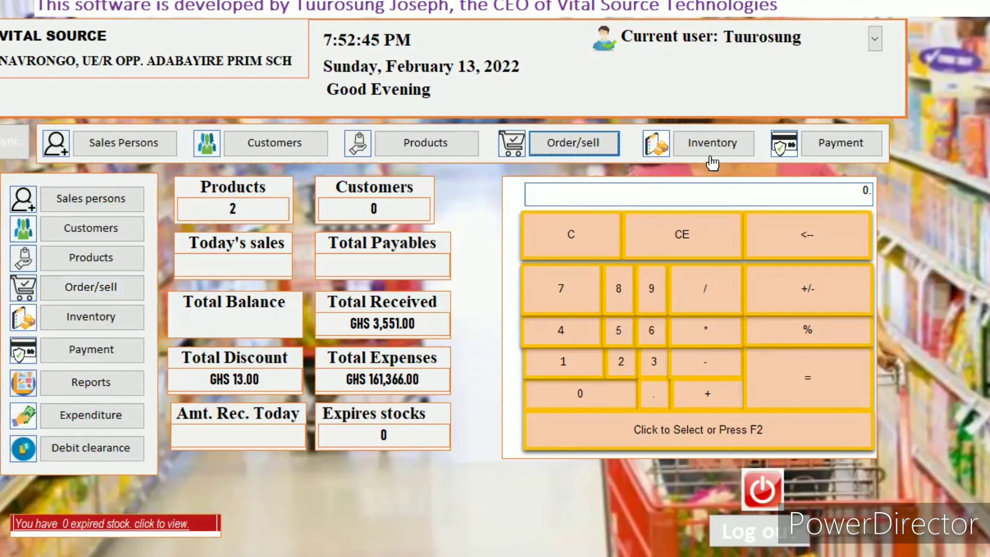
pyautogui.click(284, 145)
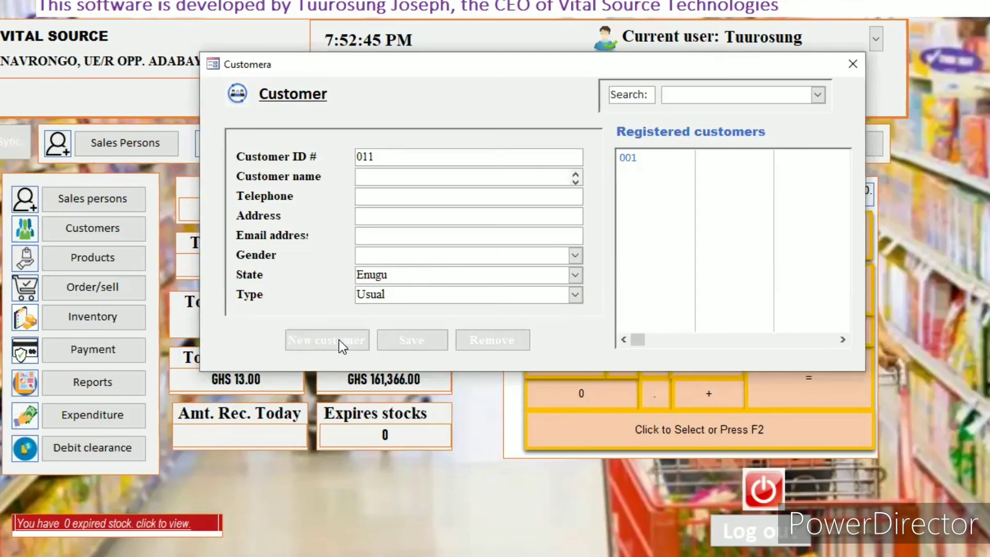
pyautogui.click(447, 216)
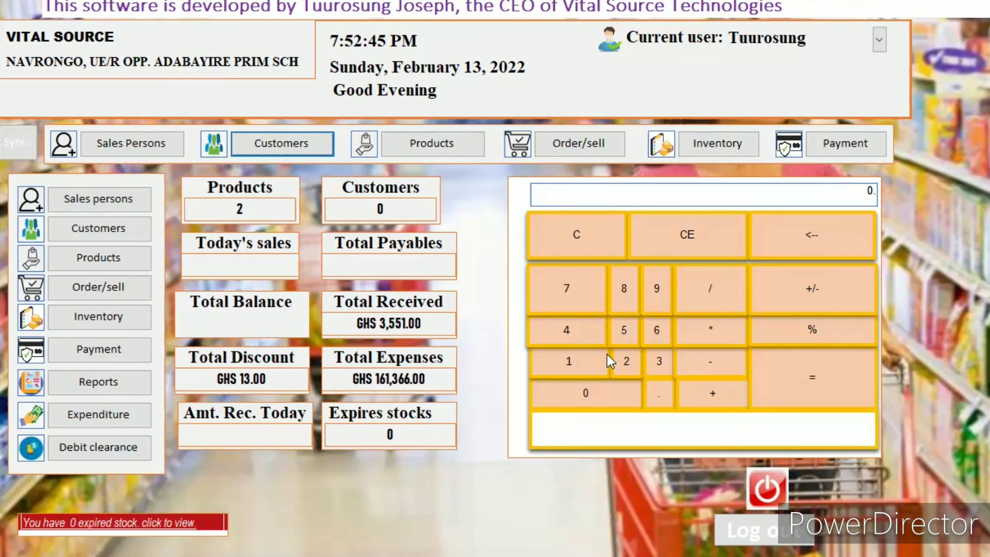
pyautogui.click(622, 326)
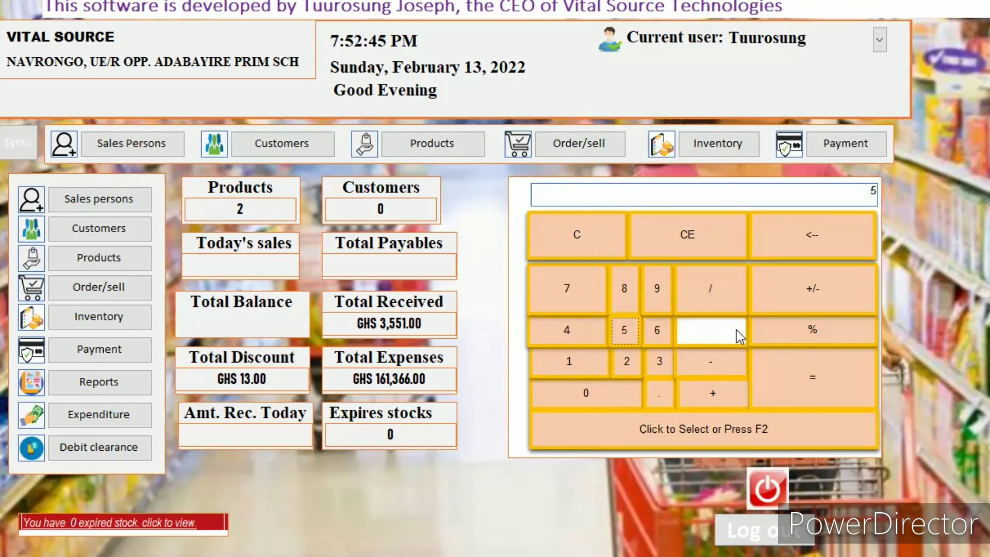
pyautogui.click(715, 388)
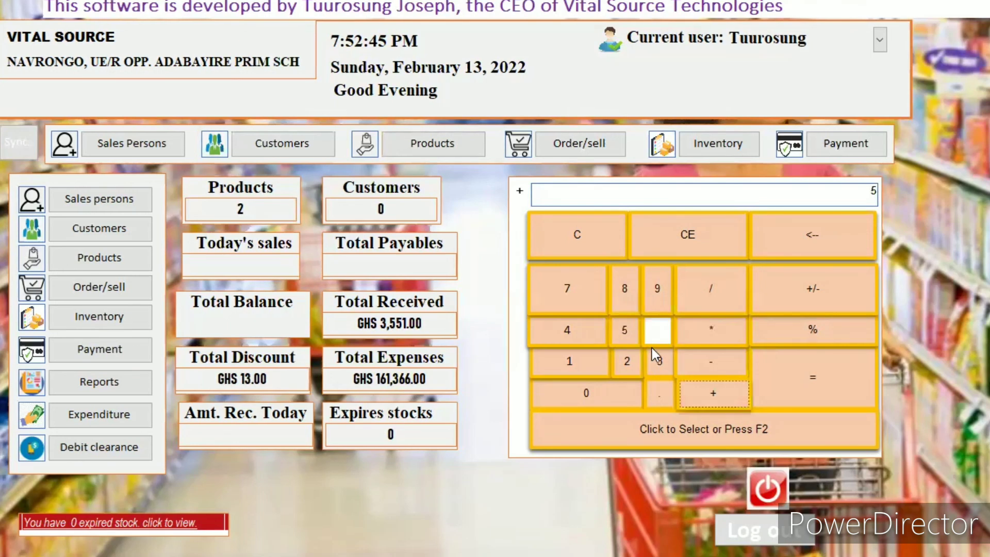
pyautogui.press('3')
pyautogui.click(831, 383)
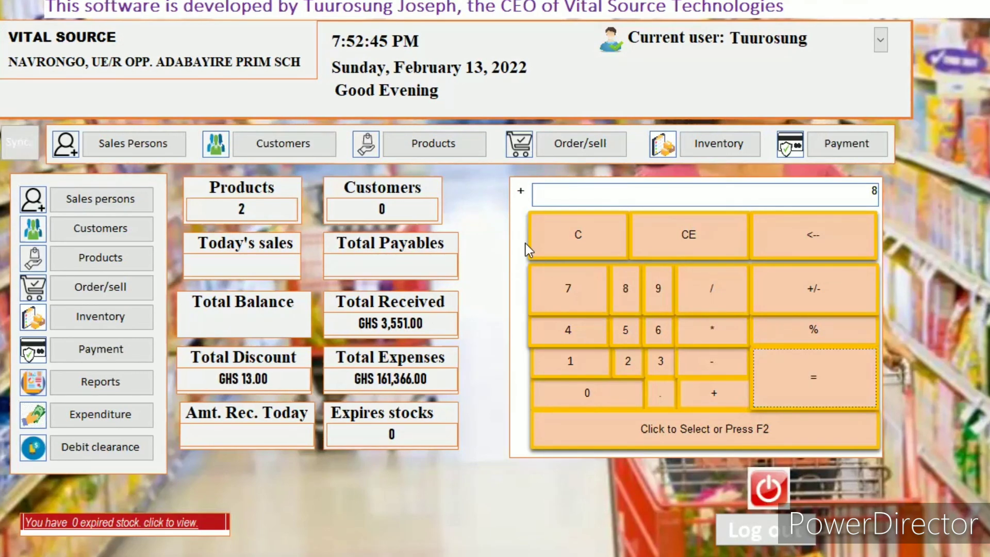
pyautogui.click(563, 226)
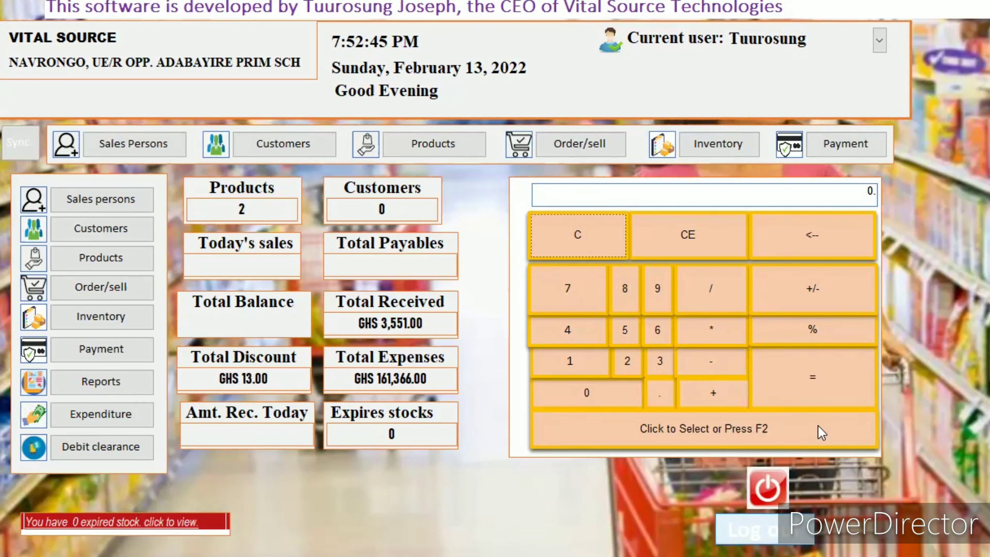
# Log out, decline quitting at the Sales Person login, then request quit from the Manager/Admin login
pyautogui.click(537, 327)
pyautogui.click(647, 274)
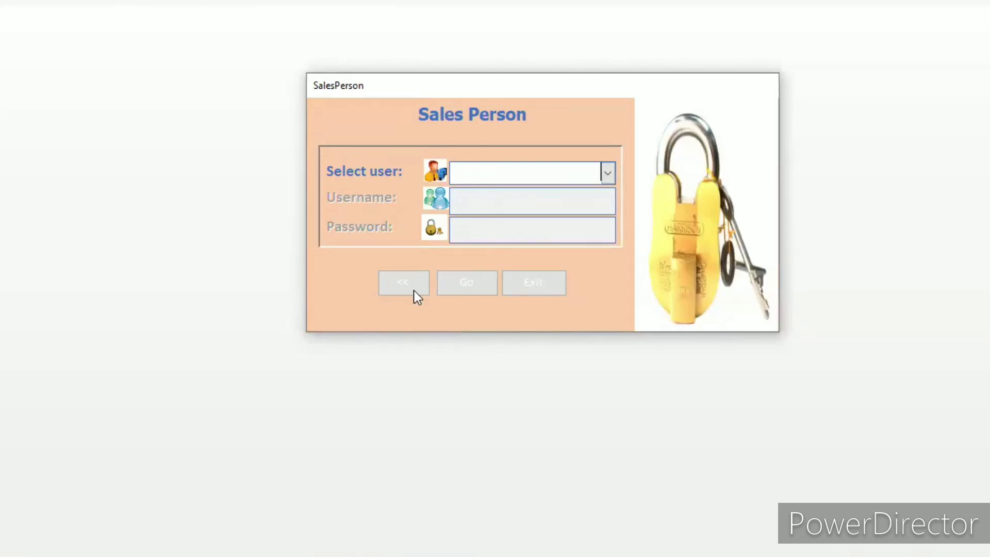
pyautogui.click(533, 284)
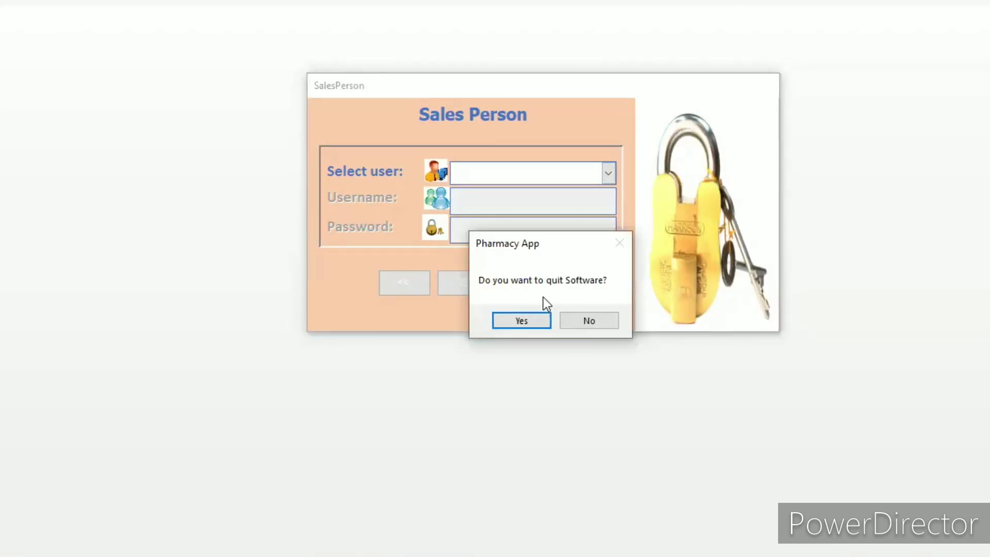
pyautogui.click(576, 316)
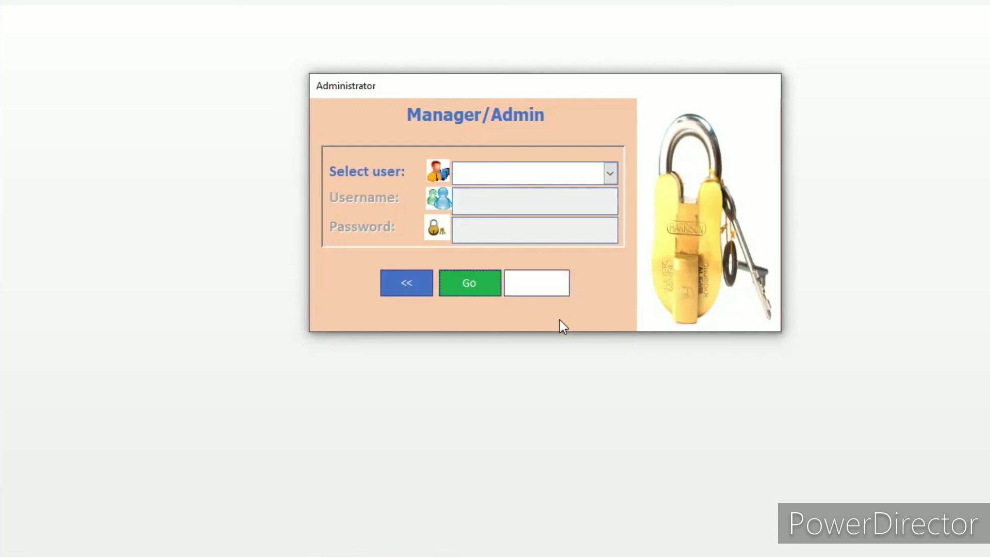
pyautogui.click(542, 288)
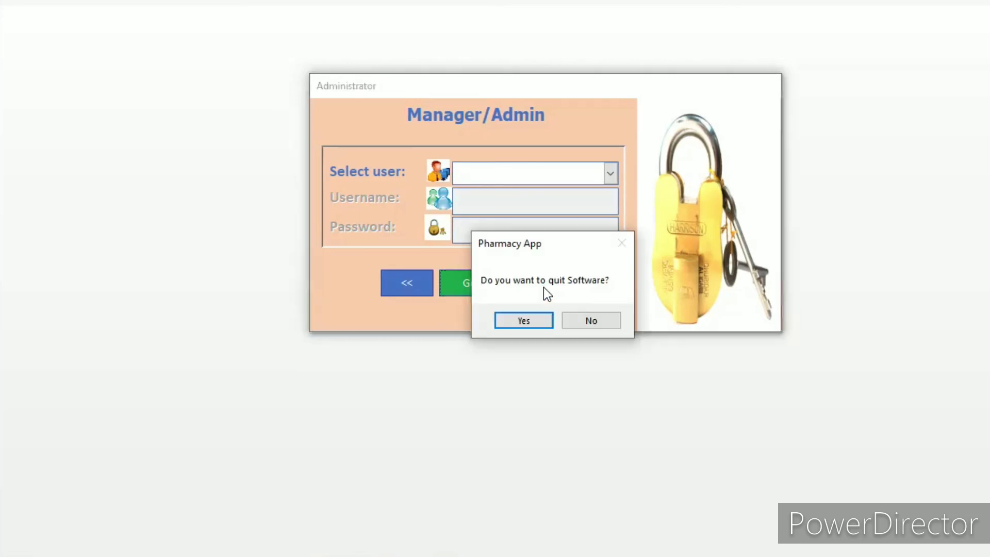